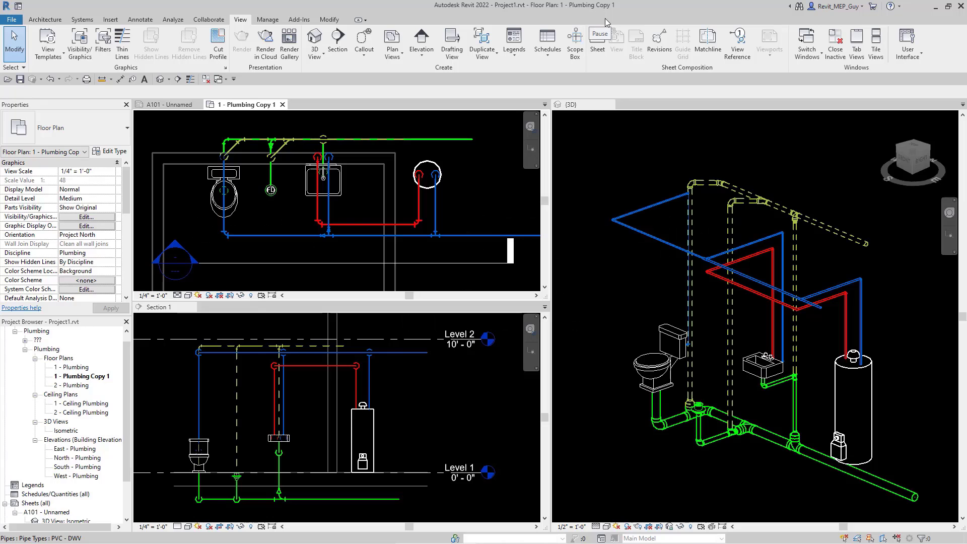
left_click(687, 147)
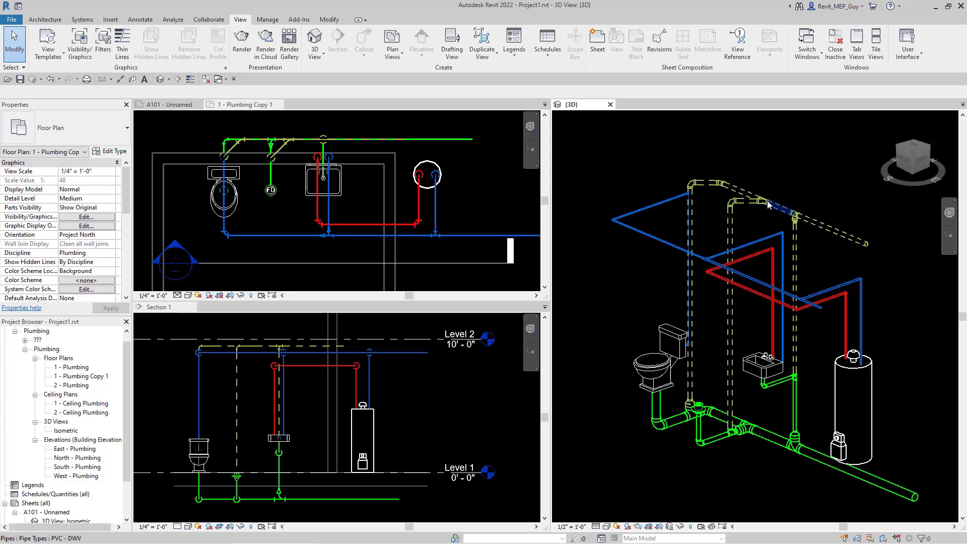
left_click(477, 182)
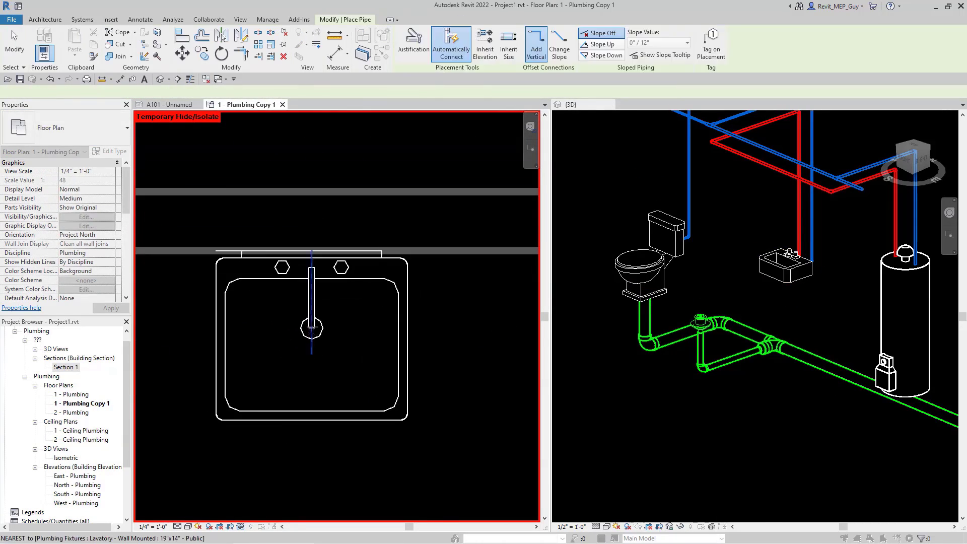
left_click(198, 93)
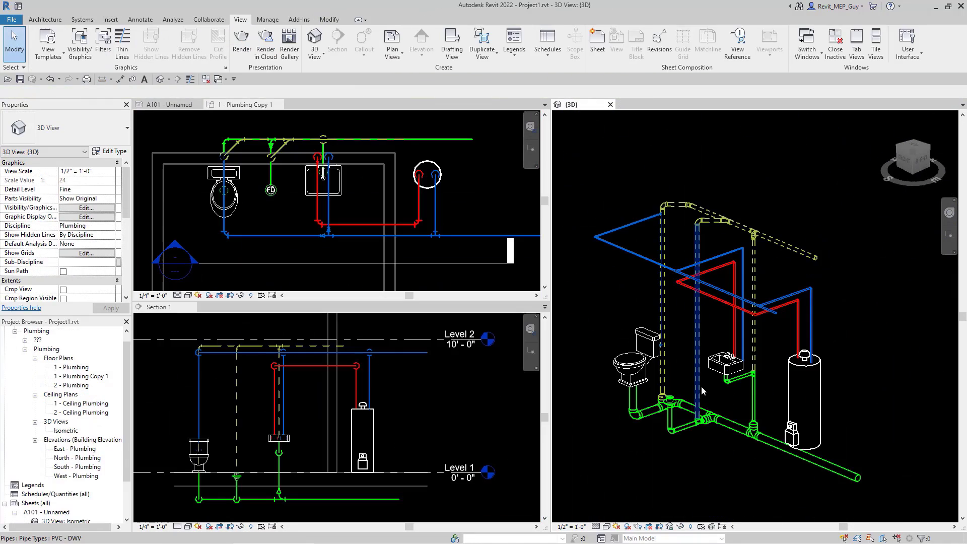
Select the connected sanitary and vent piping in the 3D view, exclude plumbing fixtures with a filter, and delete the pipes and fittings
key("Tab")
left_click(800, 253)
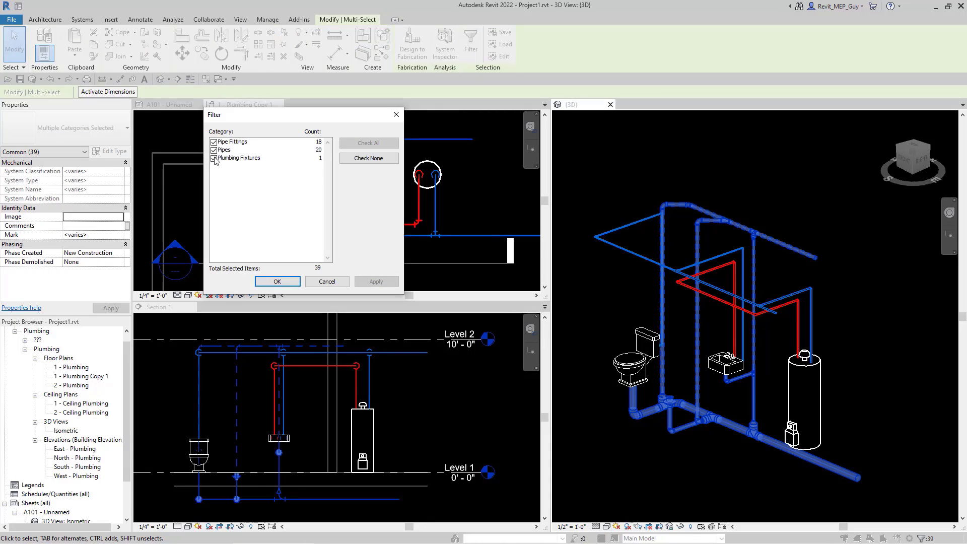
left_click(214, 159)
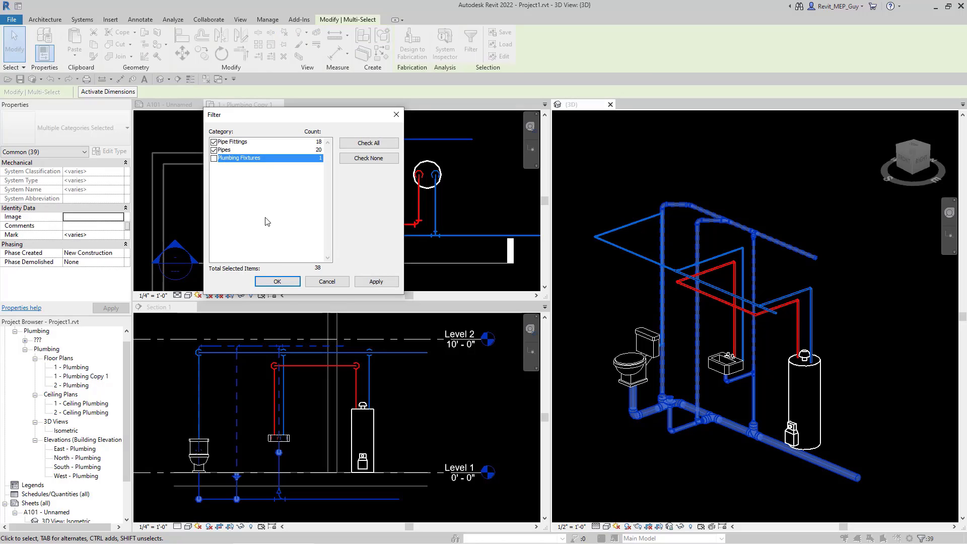
left_click(278, 282)
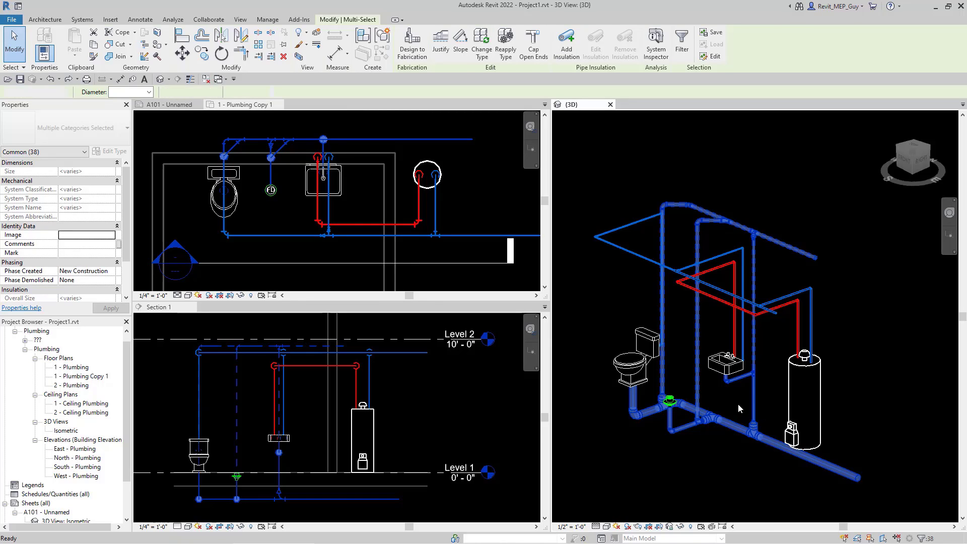
key("Delete")
Place a Floor Drain - Round, 5" Strainer - 2" Drain, on the Level 1 work plane beside the existing floor drain in the plan
left_click(268, 196)
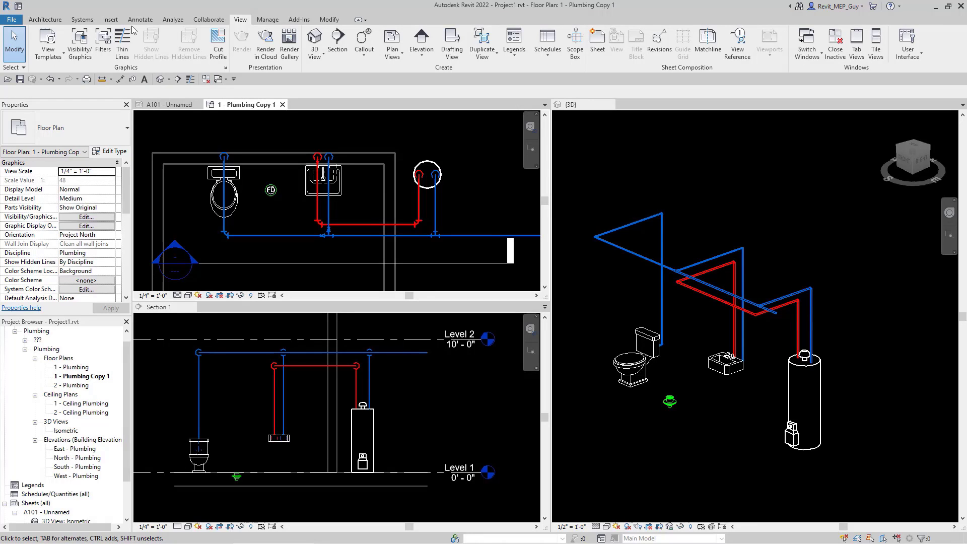
left_click(89, 21)
left_click(558, 43)
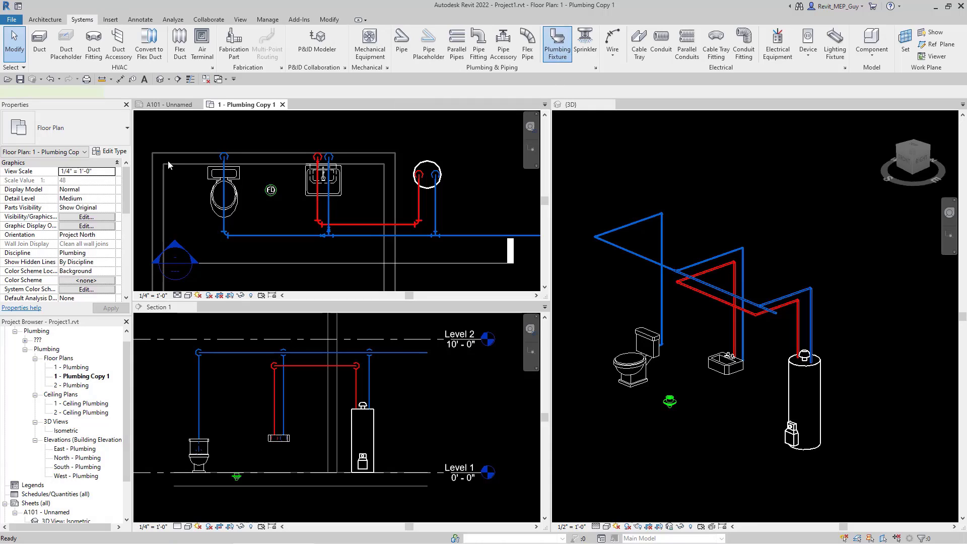
left_click(75, 130)
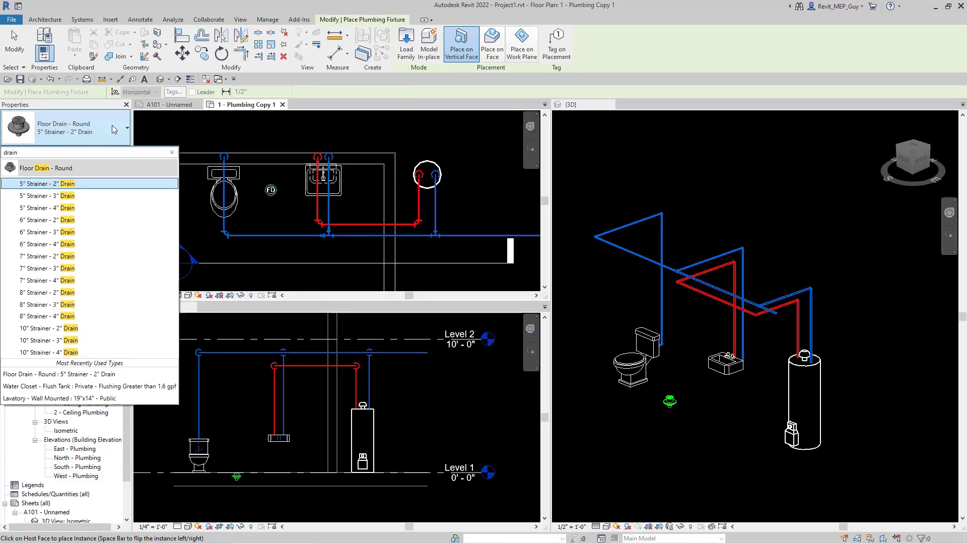
left_click(51, 184)
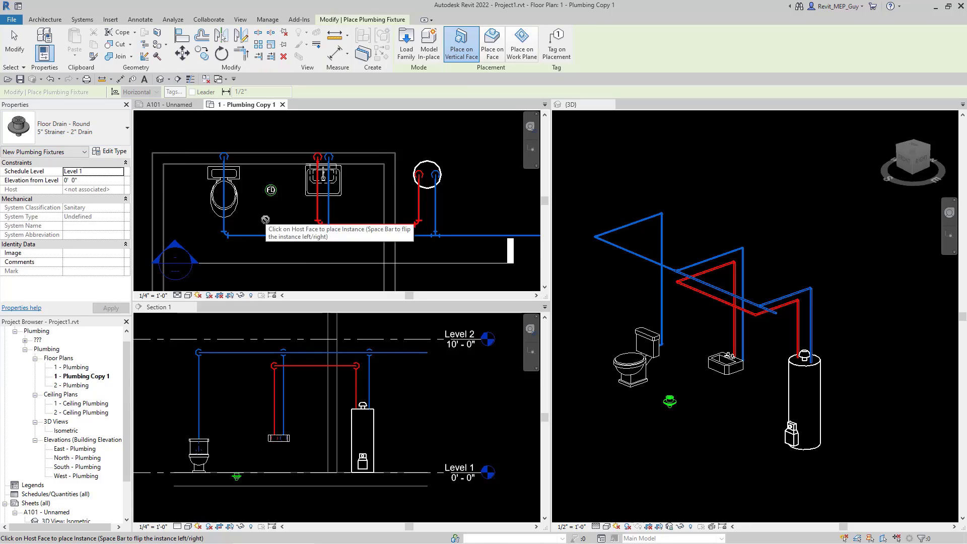
left_click(525, 54)
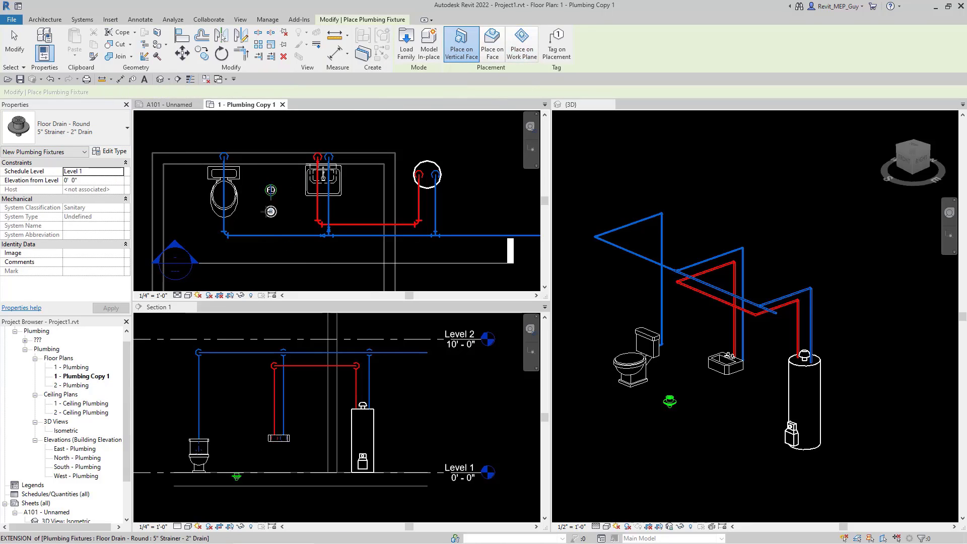
scroll(276, 212, "up", 3)
scroll(276, 211, "up", 1)
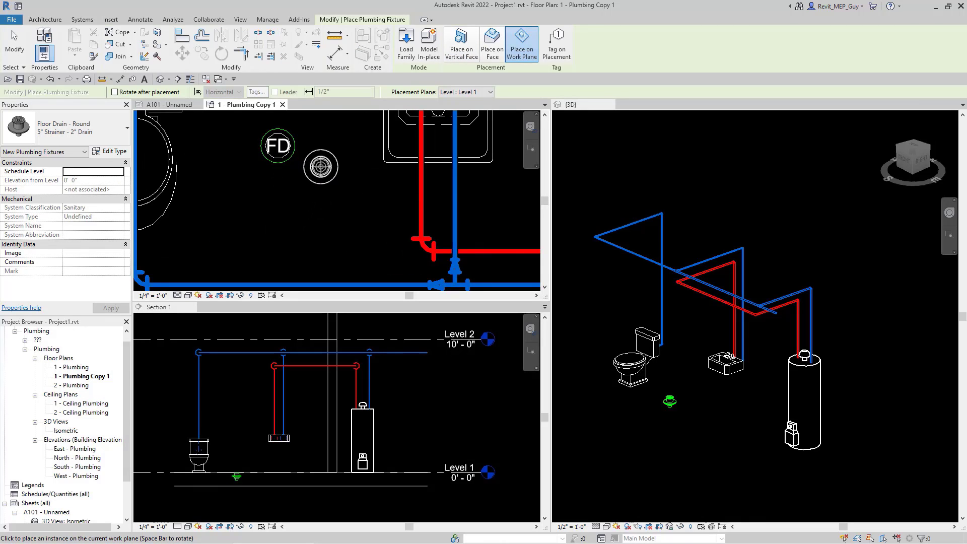
left_click(321, 166)
key("Escape")
key("Escape")
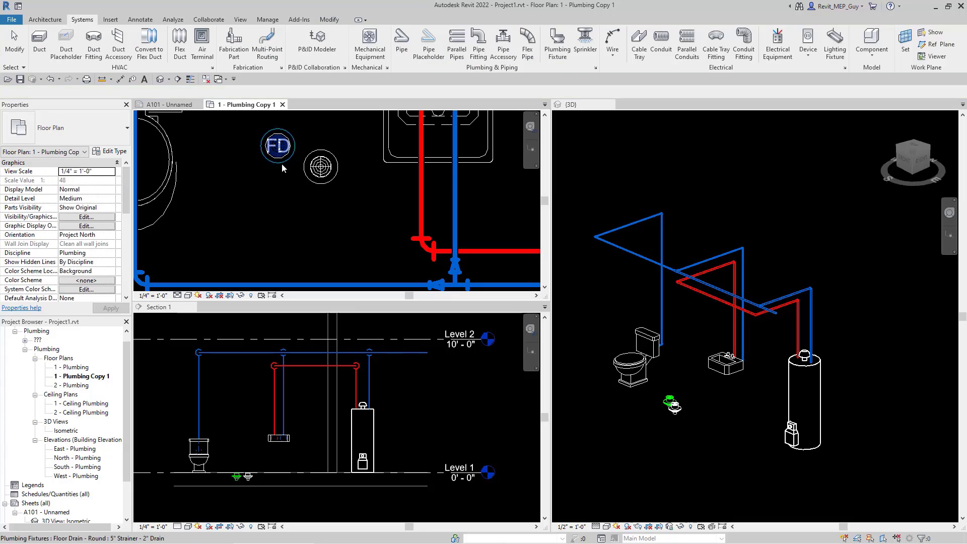
Delete the old floor drain in the plan and move the new drain onto the FD symbol
key("Delete")
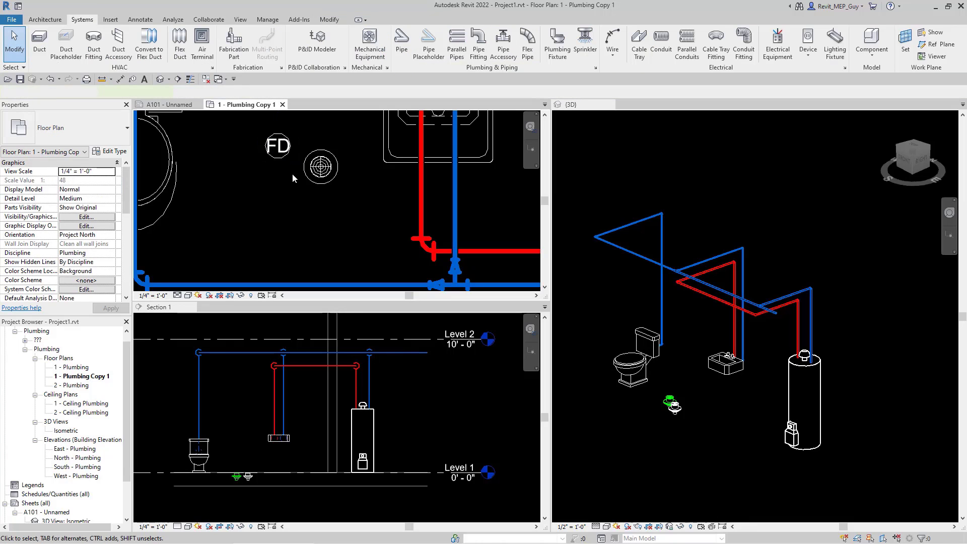
left_click(326, 169)
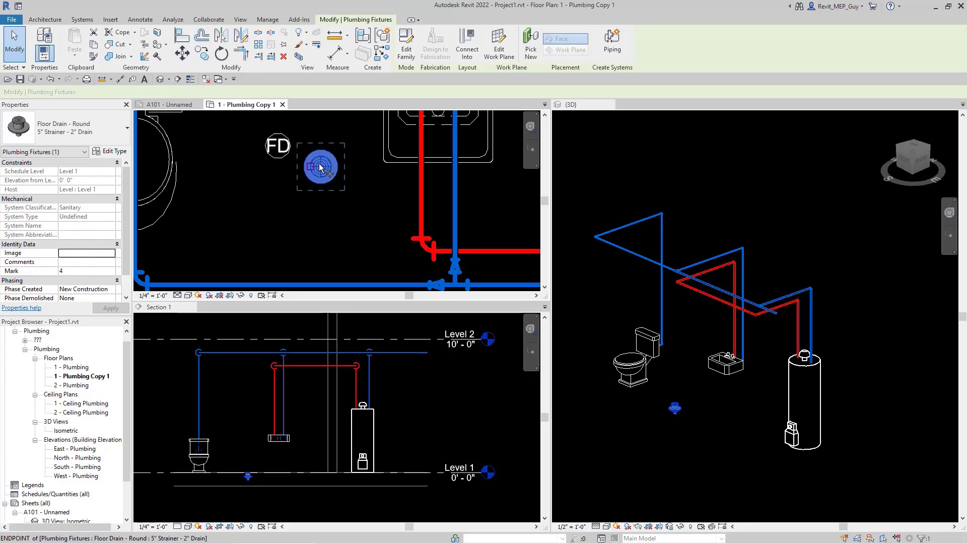
key("m")
key("v")
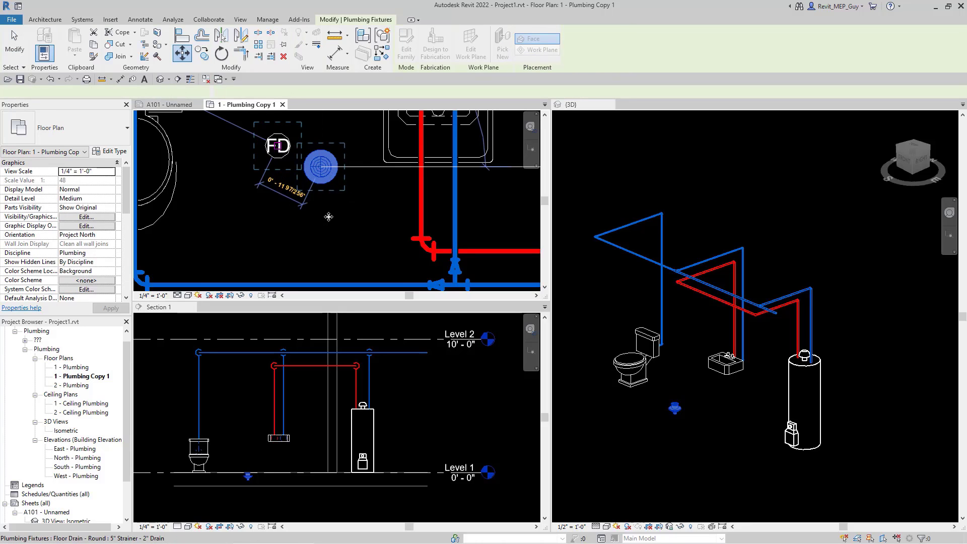
left_click(319, 224)
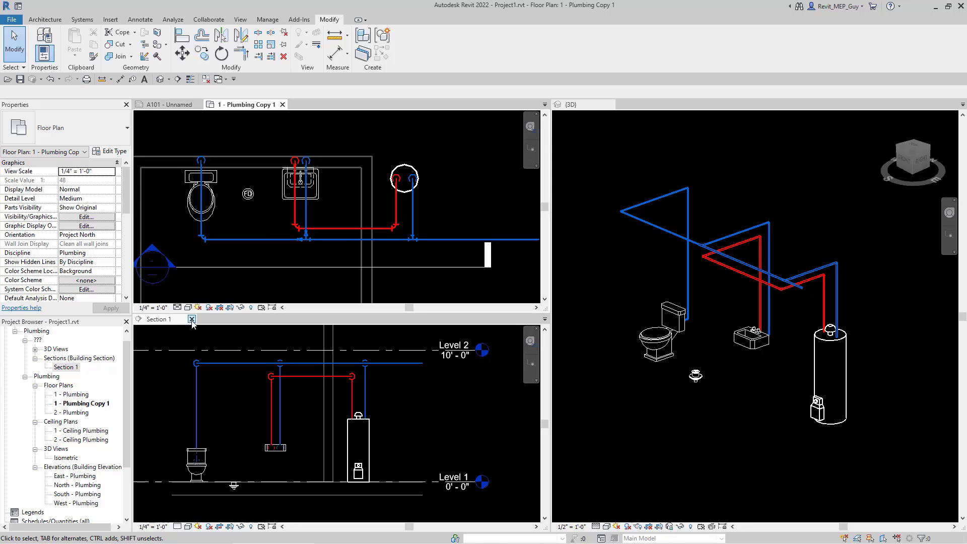
Close the Section 1 view and hide the section mark in the plumbing floor plan
left_click(191, 319)
middle_click_drag(416, 348, 460, 411)
left_click(340, 331)
right_click(340, 331)
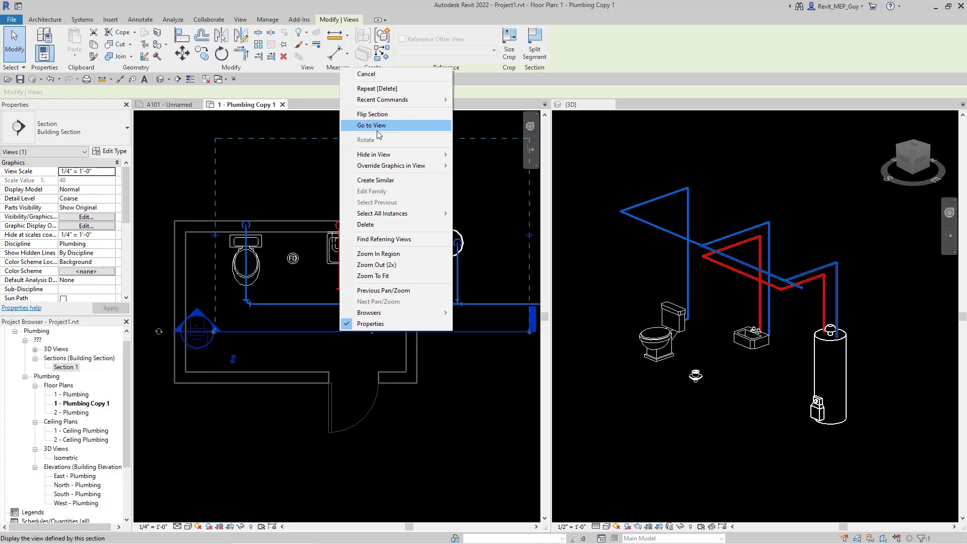
mouse_move(382, 154)
left_click(492, 168)
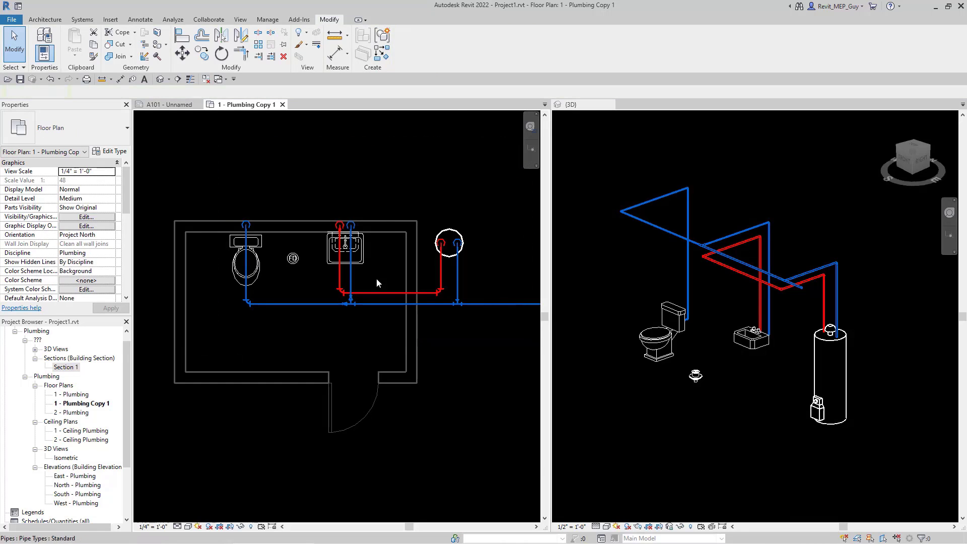
scroll(376, 279, "up", 3)
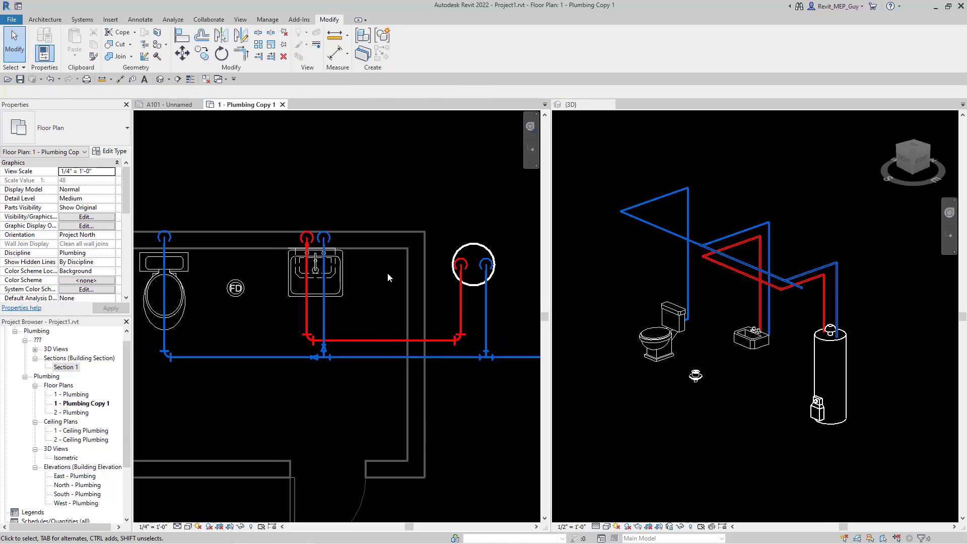
scroll(386, 273, "down", 1)
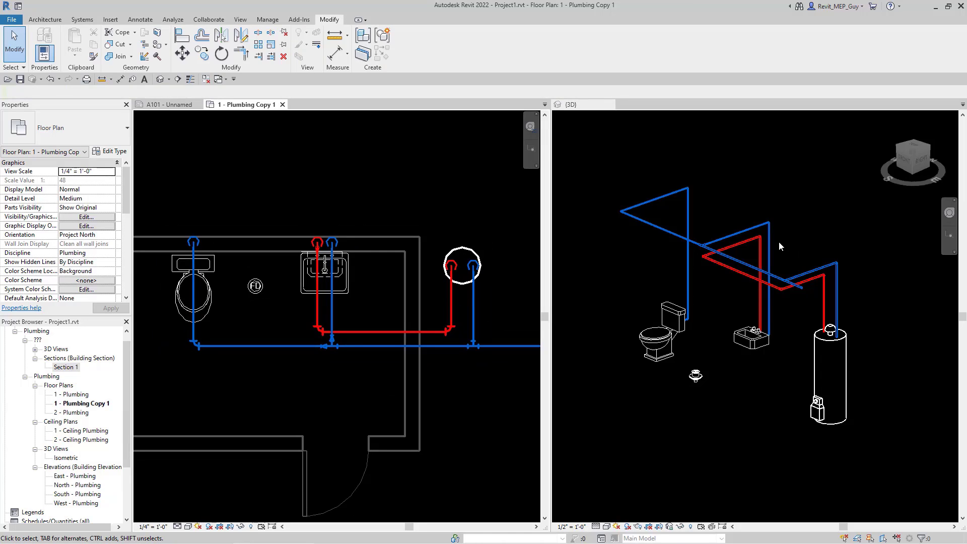
scroll(779, 240, "down", 1)
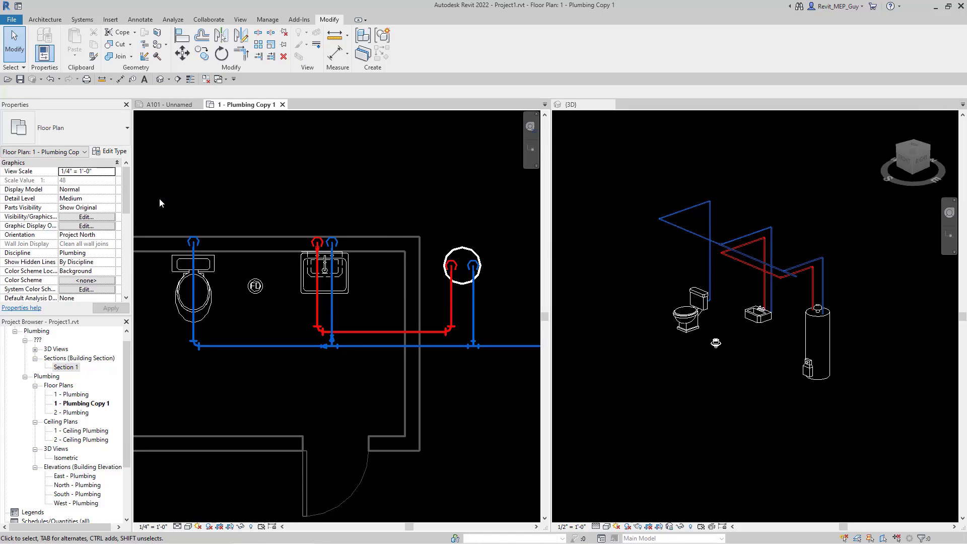
left_click_drag(159, 199, 280, 302)
scroll(246, 292, "down", 2)
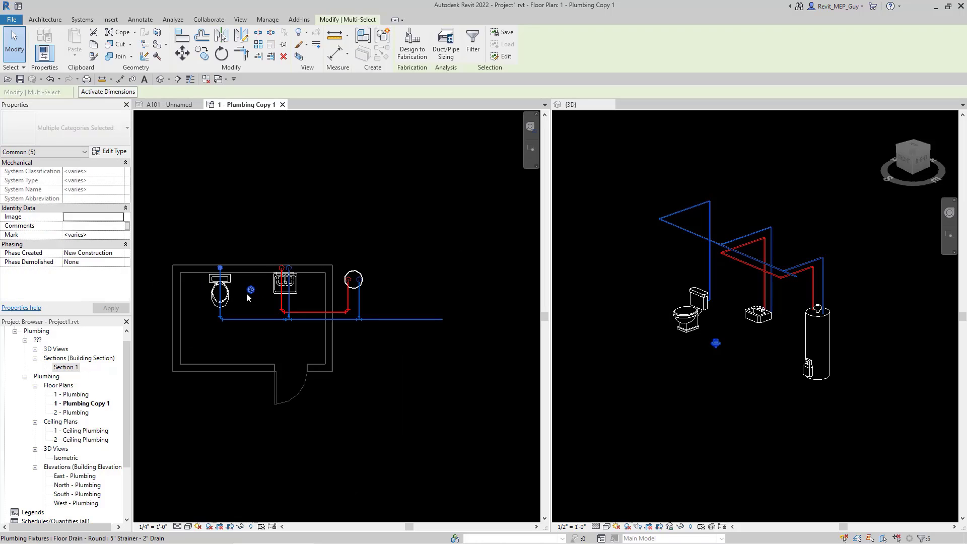
key("Escape")
Temporarily hide the water supply piping in the floor plan by window-selecting everything and filtering to only Pipes and Pipe Fittings
left_click_drag(200, 234, 469, 356)
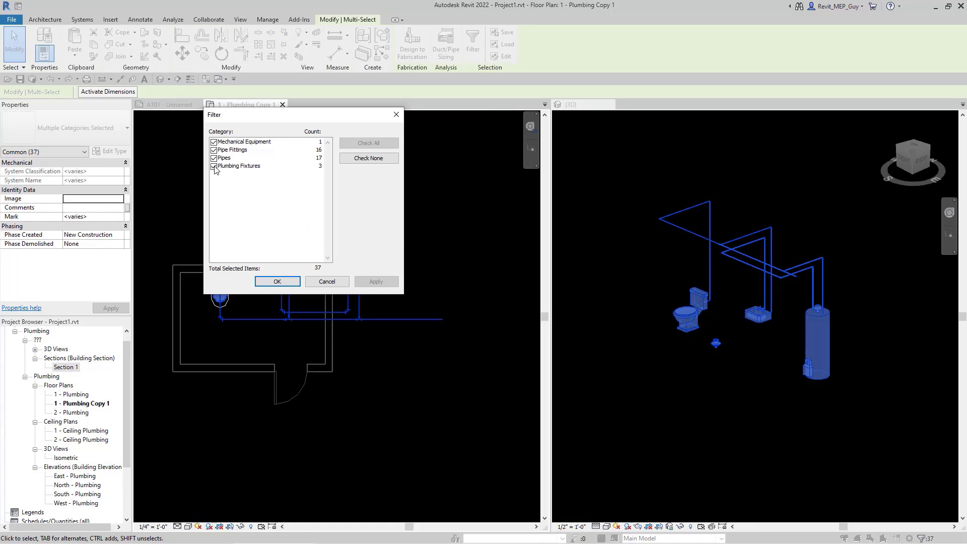
left_click(214, 166)
left_click(213, 142)
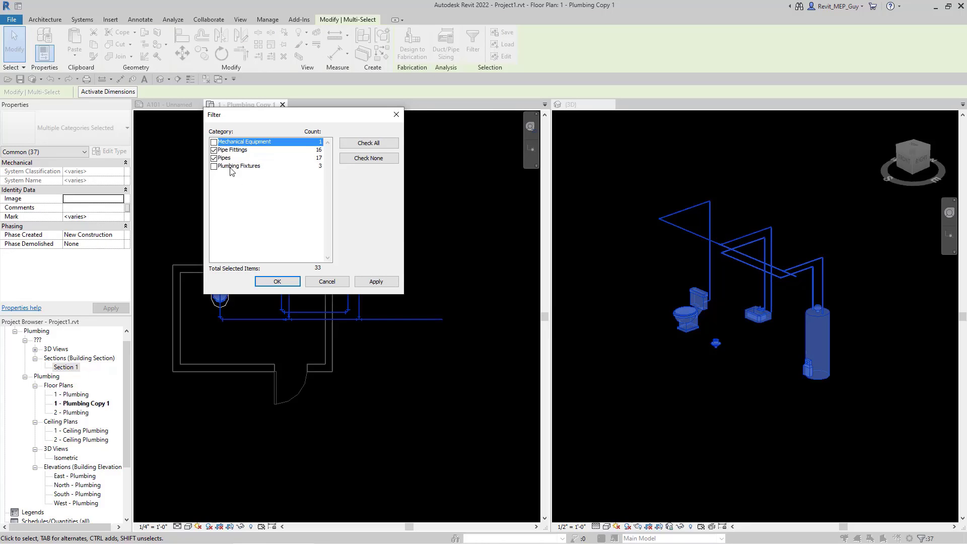
left_click(283, 282)
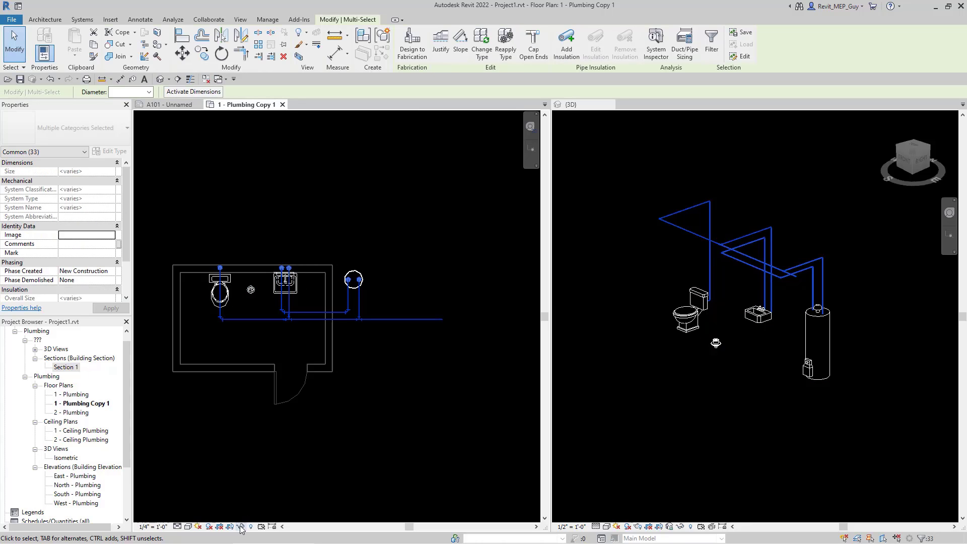
left_click(240, 526)
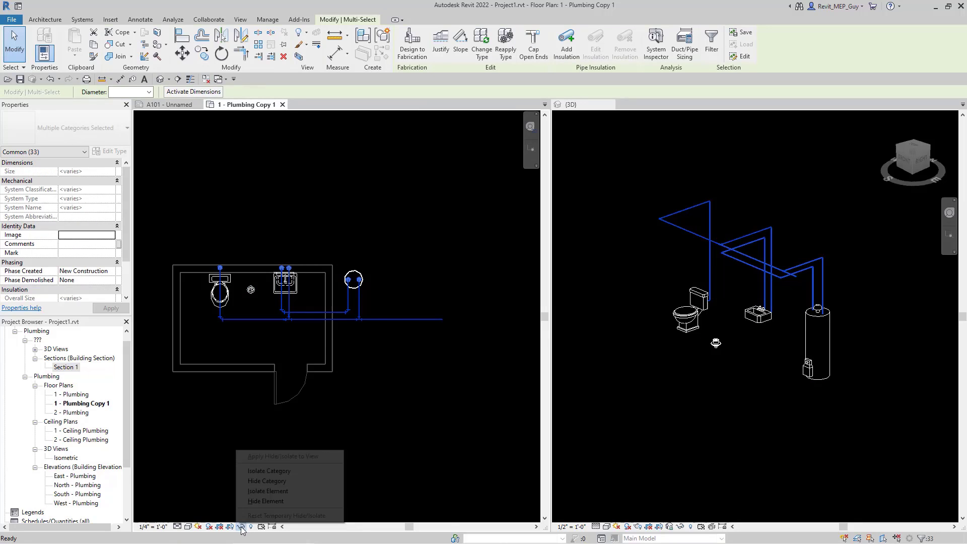
left_click(270, 501)
Draw a 4" PVC - DWV pipe from the toilet's sanitary connector at -2' 0" elevation, straight out behind the wall and along it past the water heater
scroll(242, 289, "up", 3)
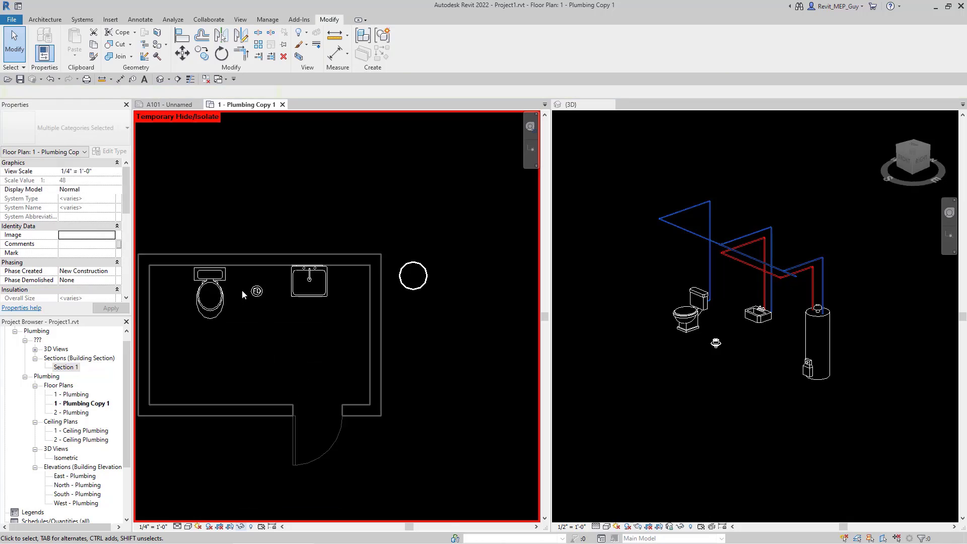
scroll(251, 274, "up", 3)
middle_click_drag(266, 267, 266, 288)
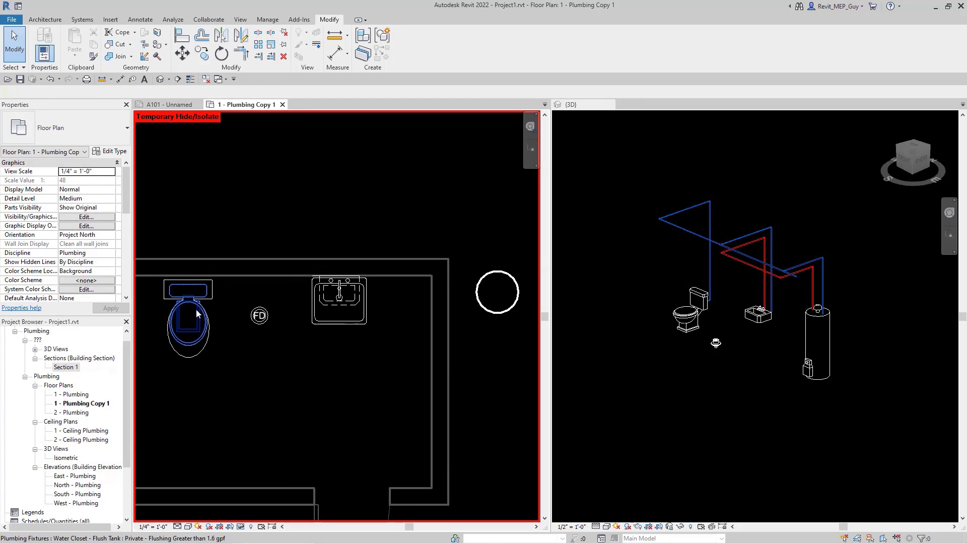
left_click(195, 309)
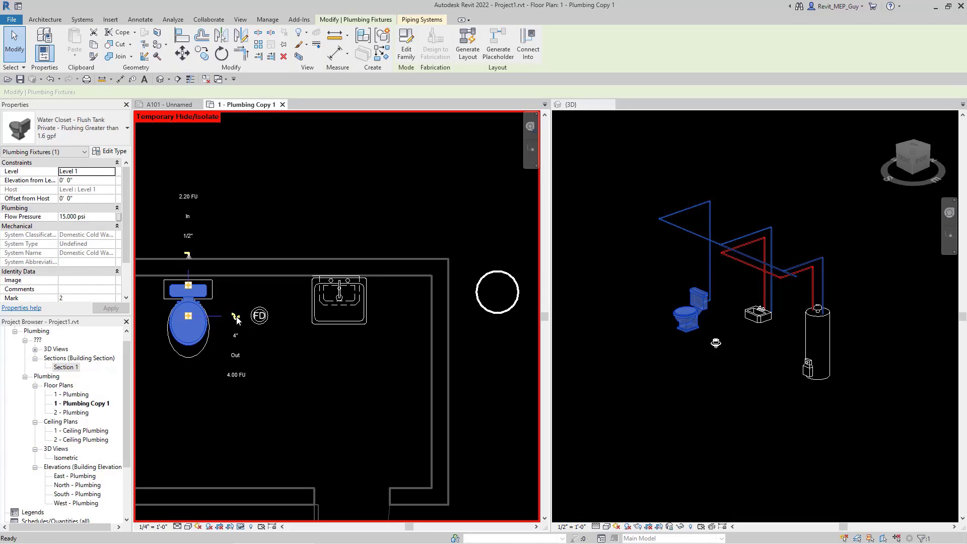
left_click(237, 320)
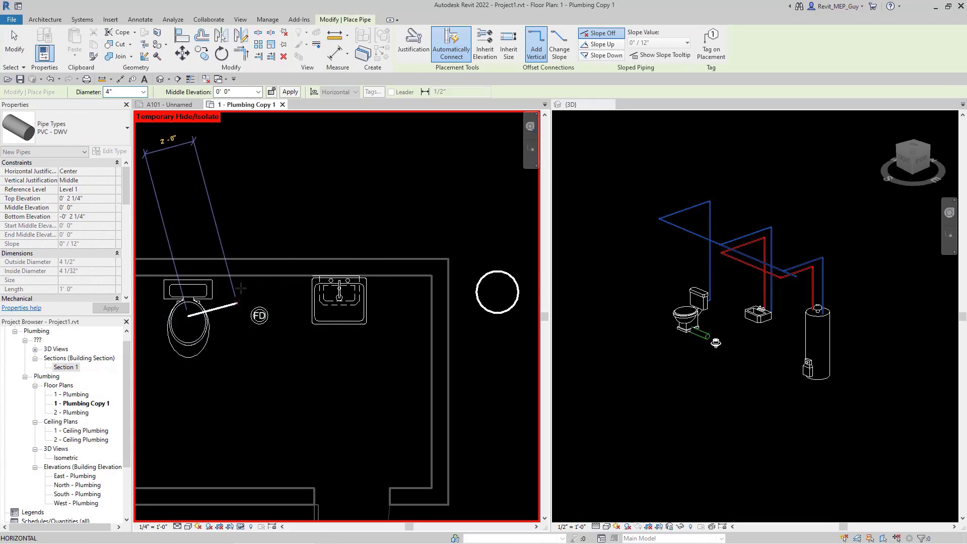
left_click(257, 92)
left_click(229, 103)
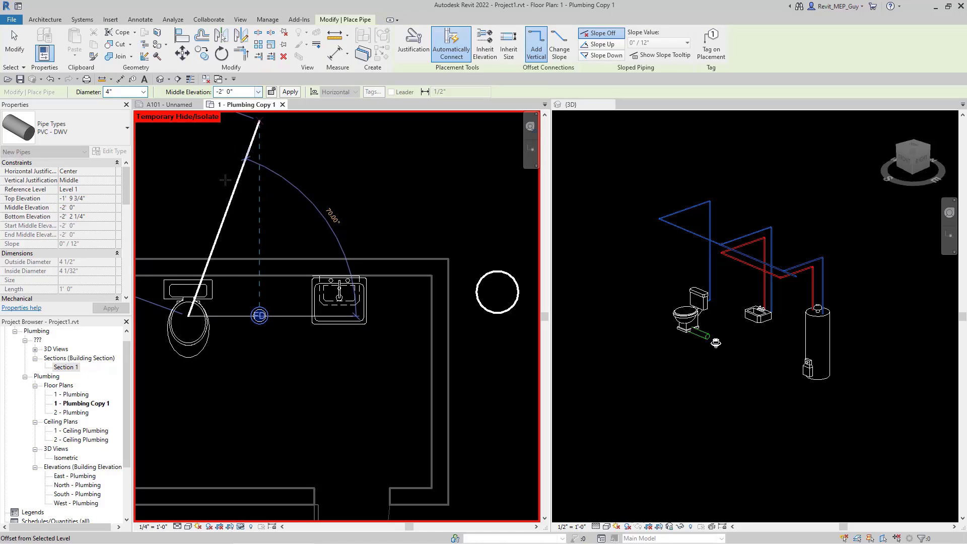
scroll(185, 335, "down", 1)
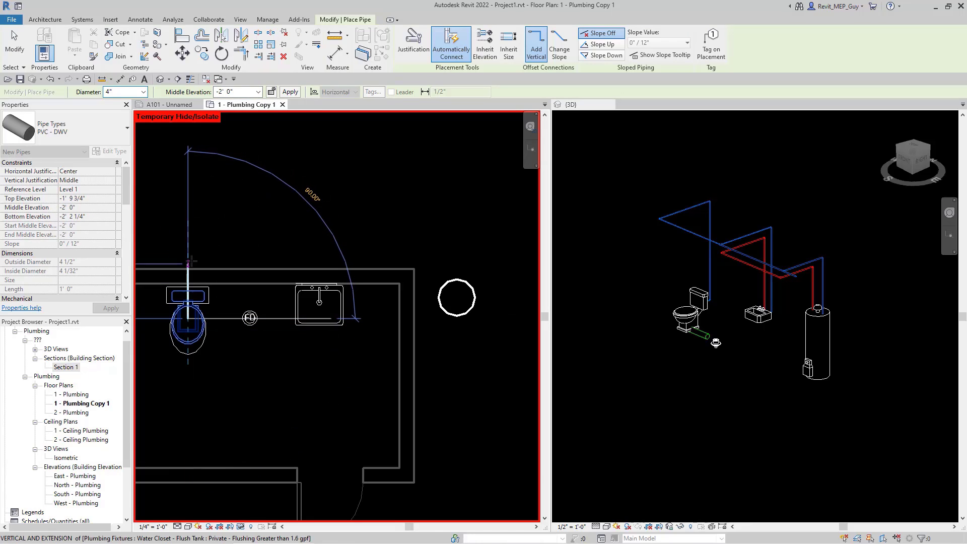
left_click(187, 242)
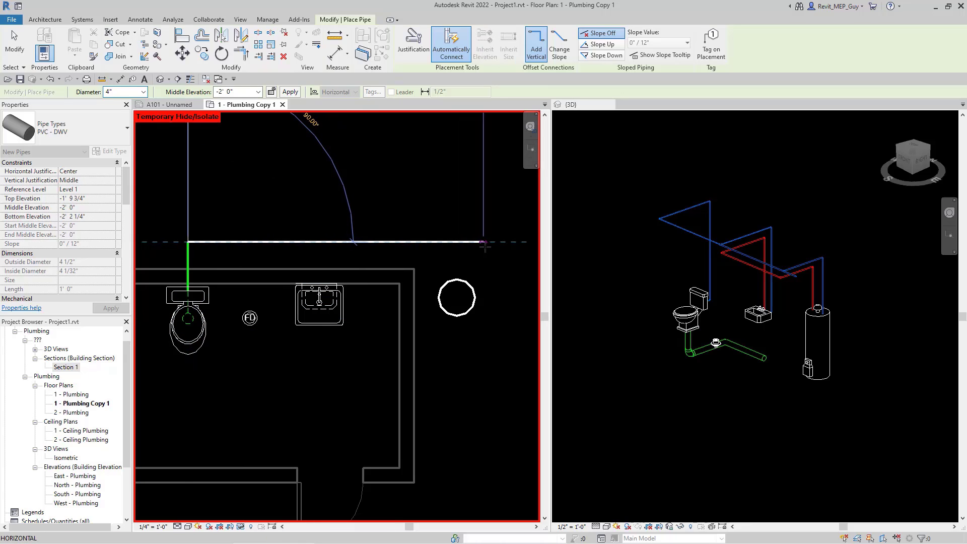
left_click(506, 308)
key("Escape")
key("Escape")
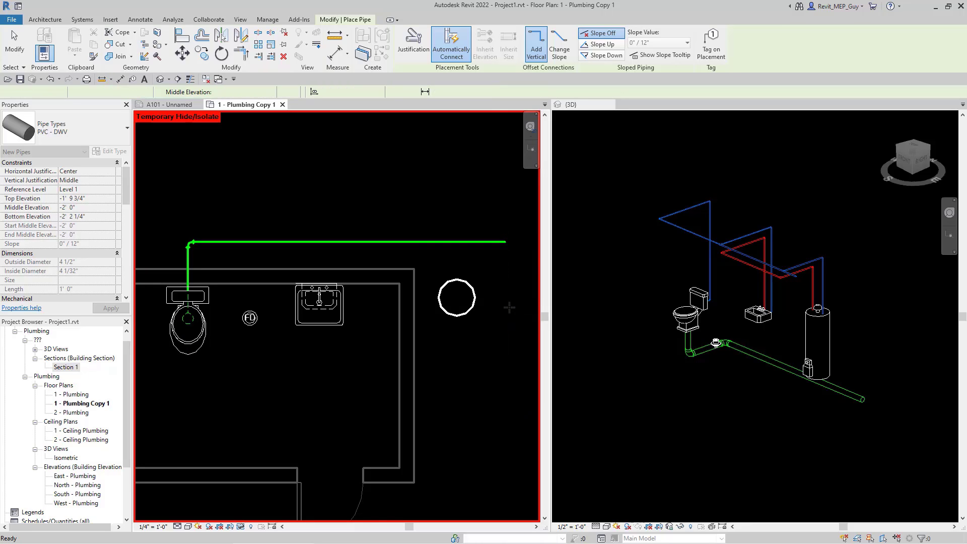
Inspect the new main drain pipe in the floor plan and the toilet's vertical drop in the 3D view
left_click(474, 242)
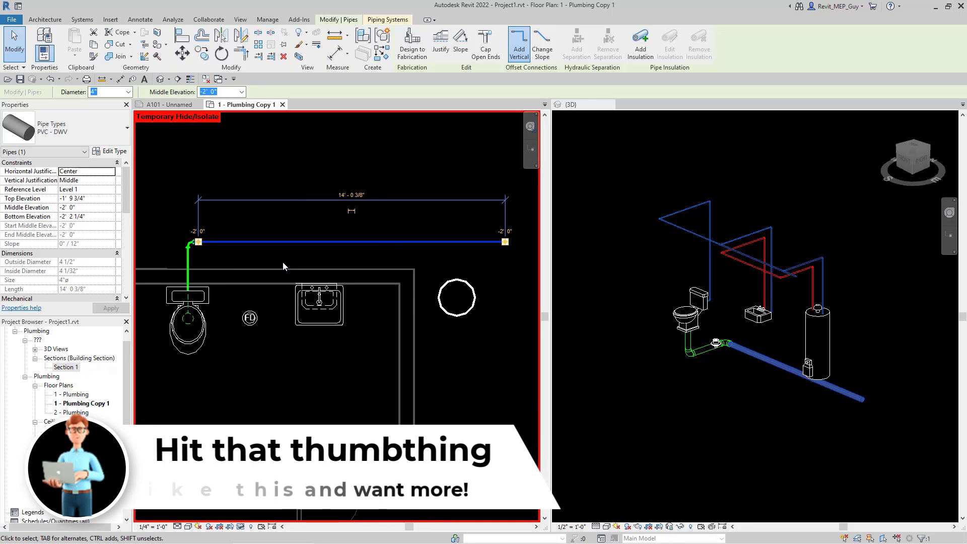
middle_click_drag(287, 263, 283, 265)
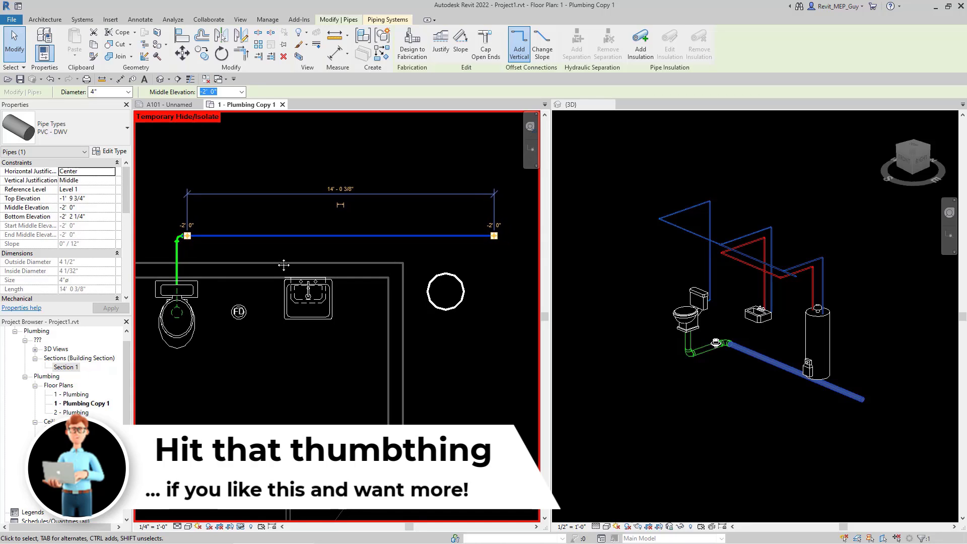
left_click(266, 299)
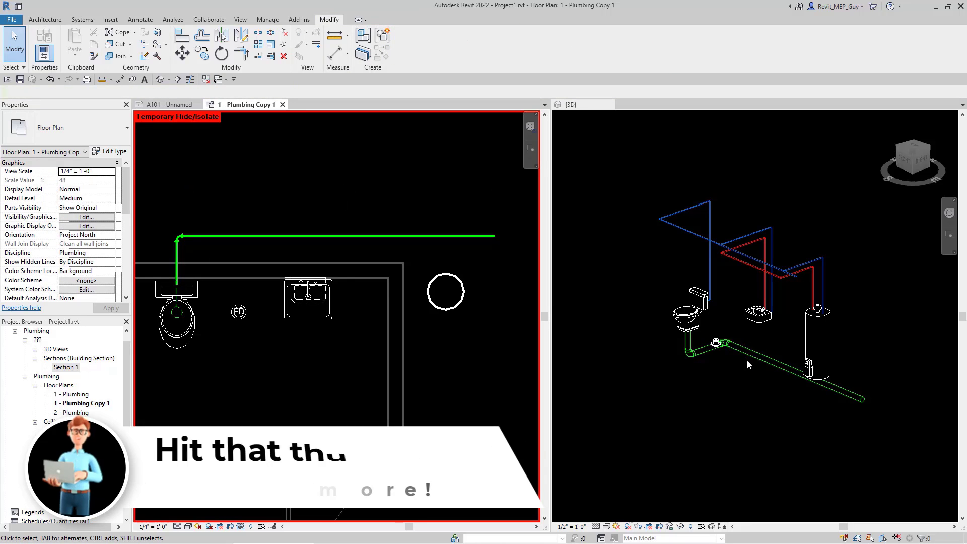
scroll(733, 363, "up", 2)
scroll(730, 361, "up", 2)
left_click(658, 316)
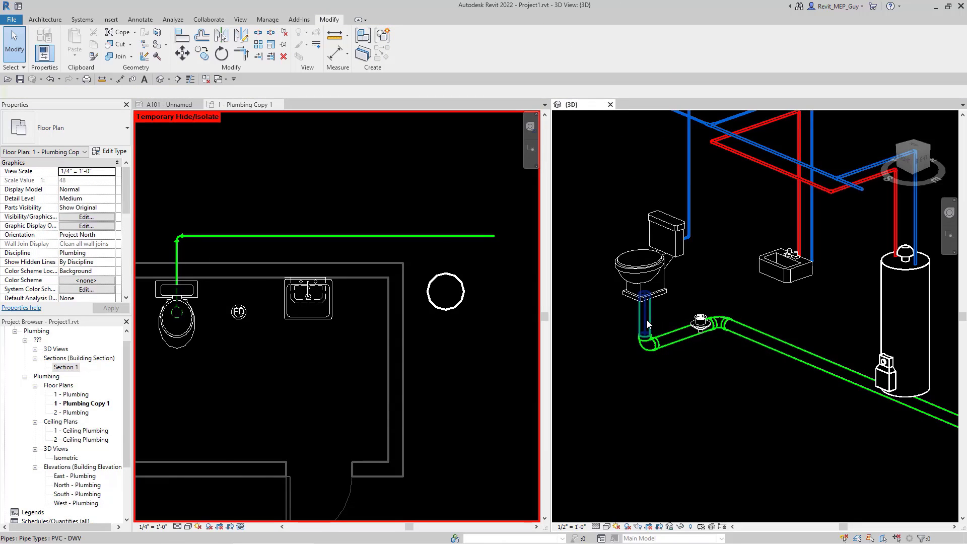
left_click(693, 330)
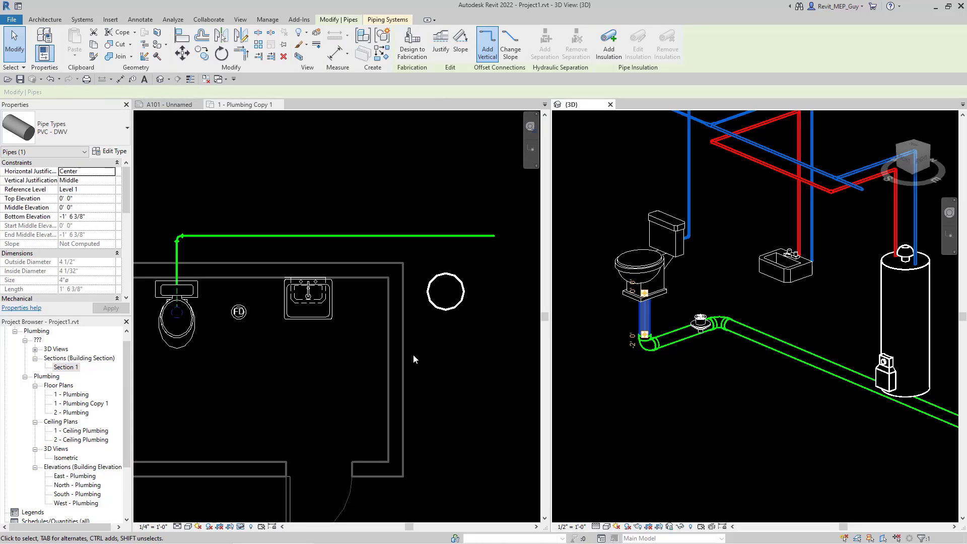
Draw a 2" PVC - DWV pipe from the floor drain's connector at -2' 0" middle elevation, straight back into the main drain pipe
left_click(268, 327)
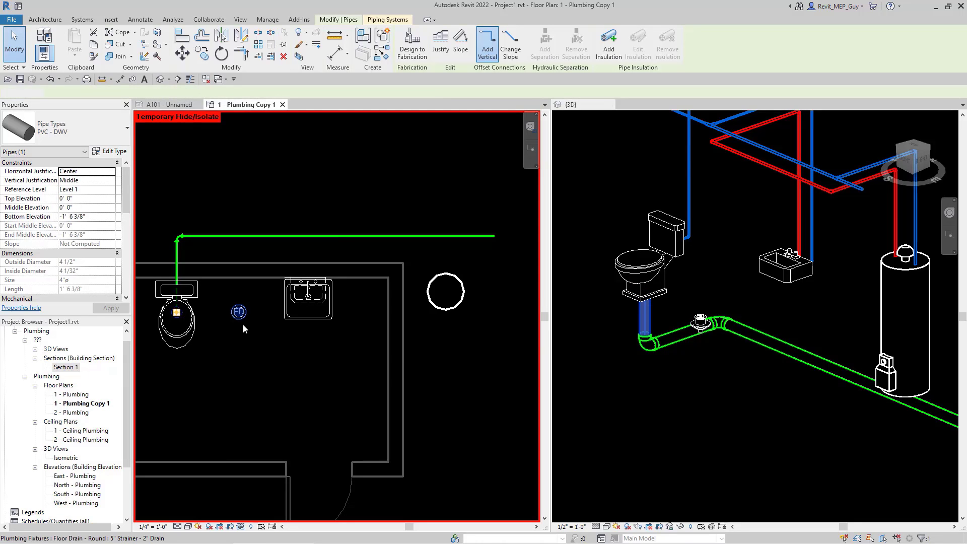
left_click(244, 324)
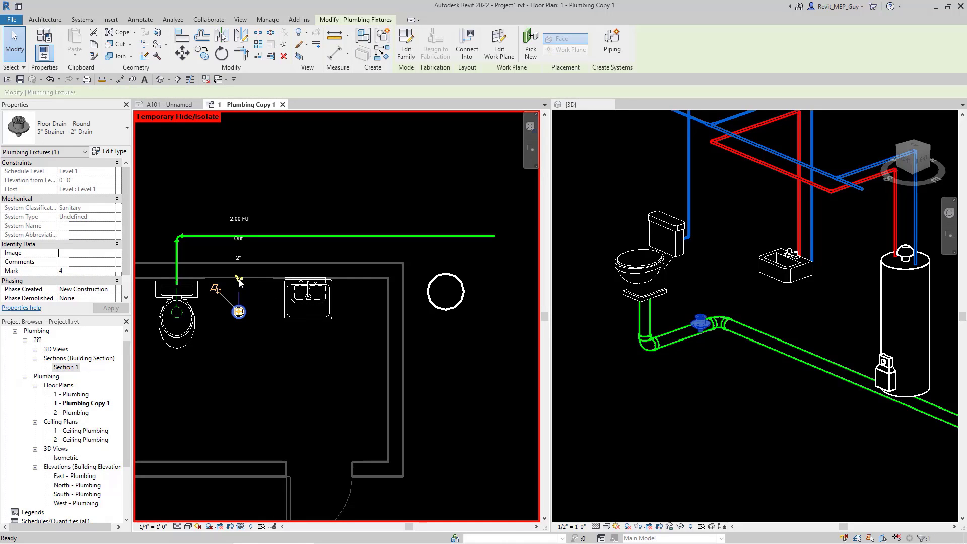
key("p")
key("i")
left_click(239, 312)
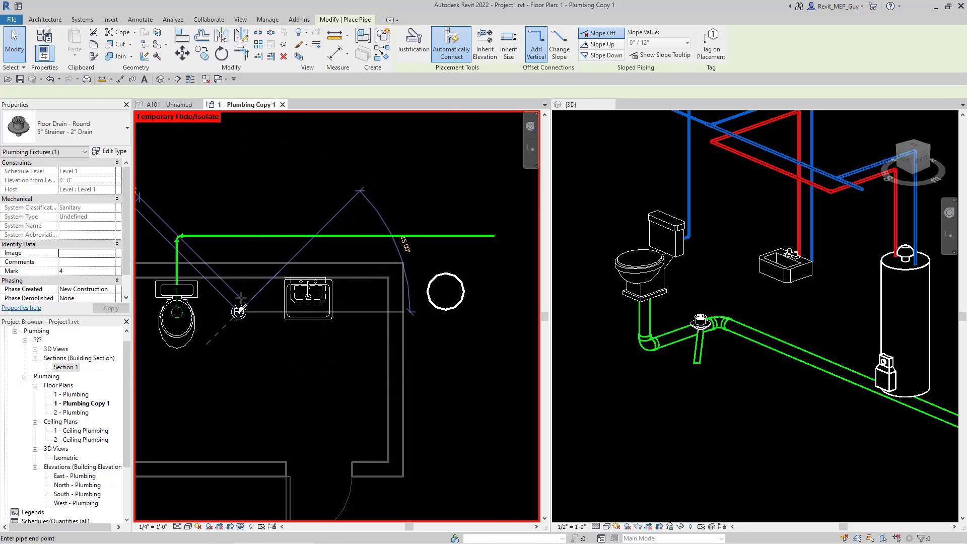
scroll(242, 298, "up", 2)
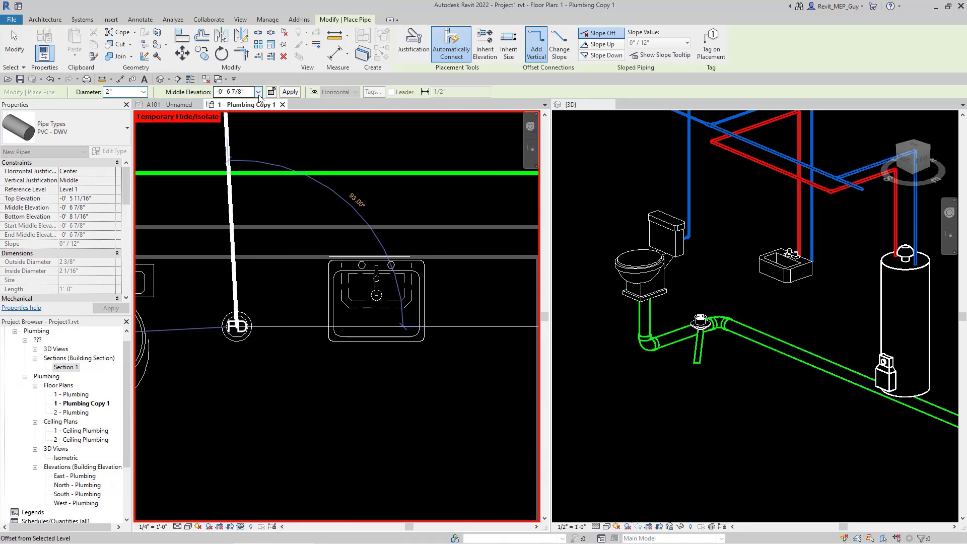
left_click(258, 91)
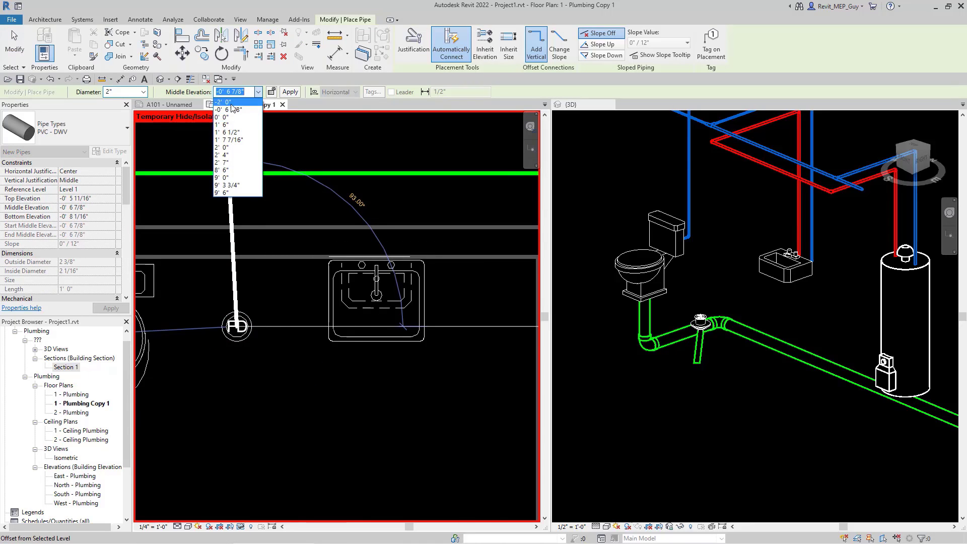
left_click(224, 102)
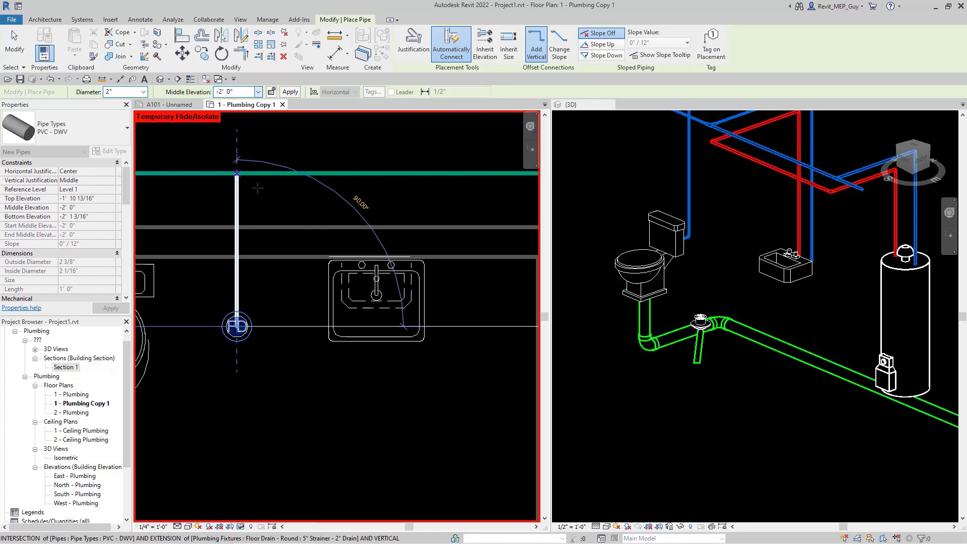
left_click(237, 173)
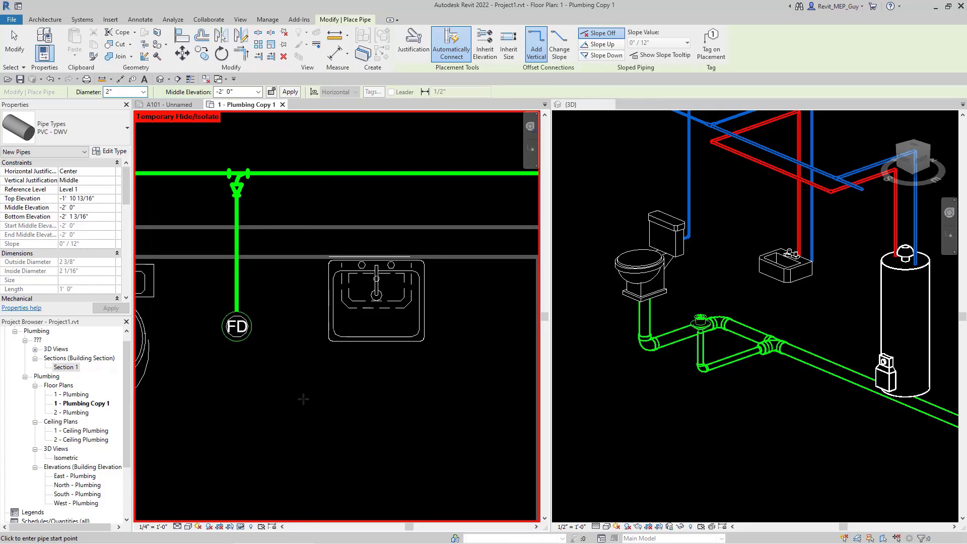
scroll(303, 398, "down", 2)
key("Escape")
key("Escape")
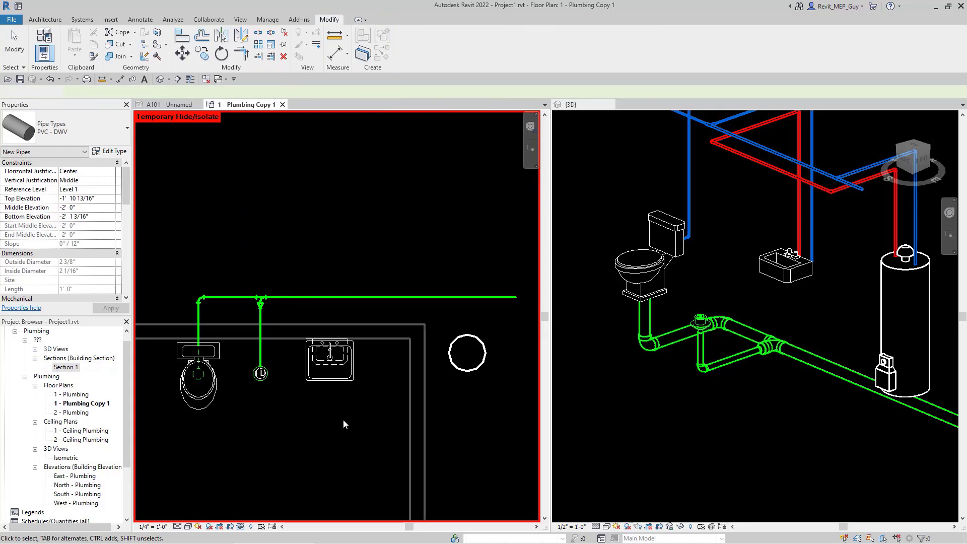
Try to draw a short 1 1/4" pipe from the lavatory's sanitary connector straight back into the wall in the floor plan
middle_click_drag(345, 417, 334, 397)
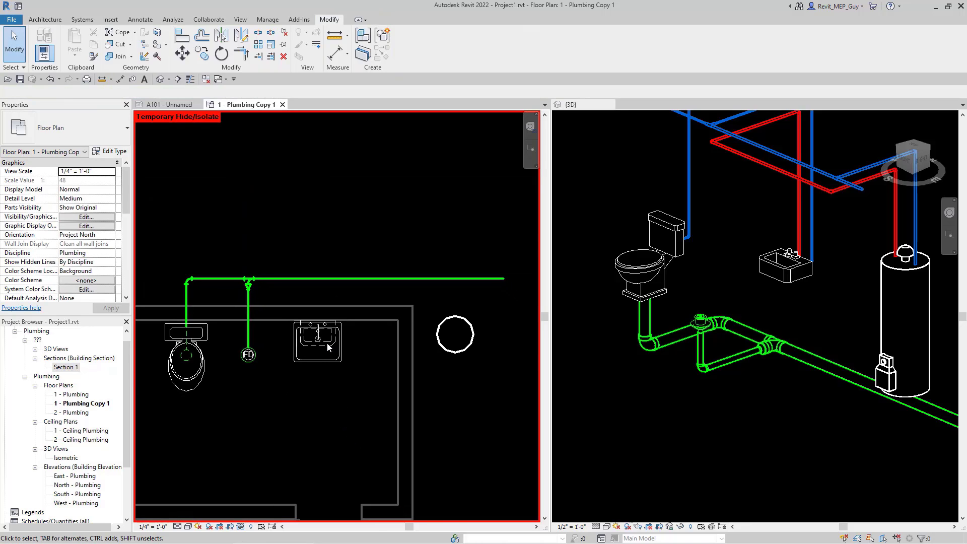
scroll(329, 347, "up", 2)
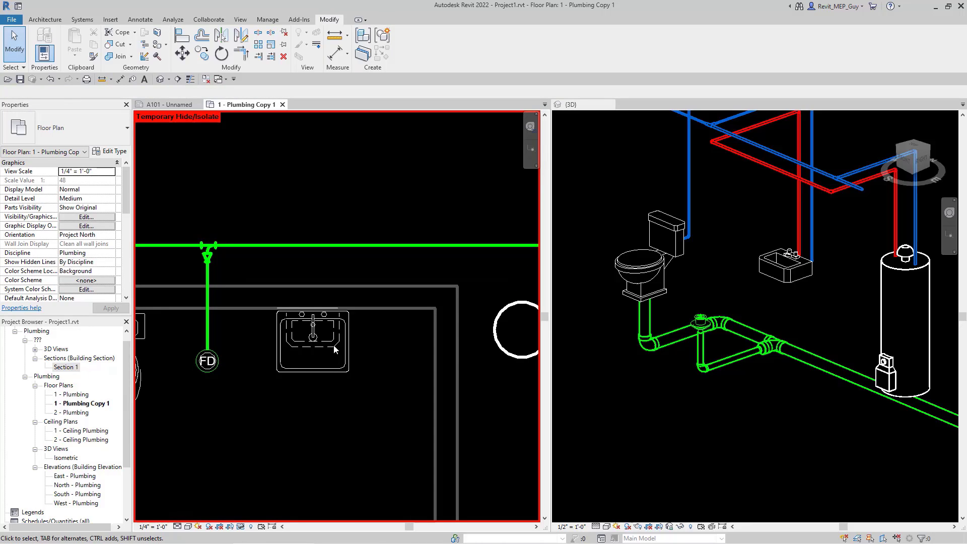
left_click_drag(246, 256, 400, 400)
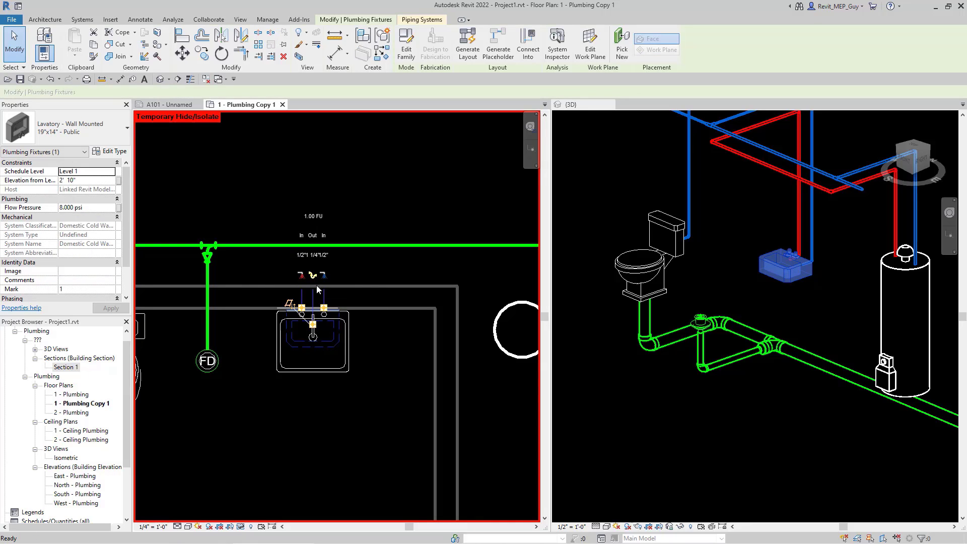
left_click(319, 305)
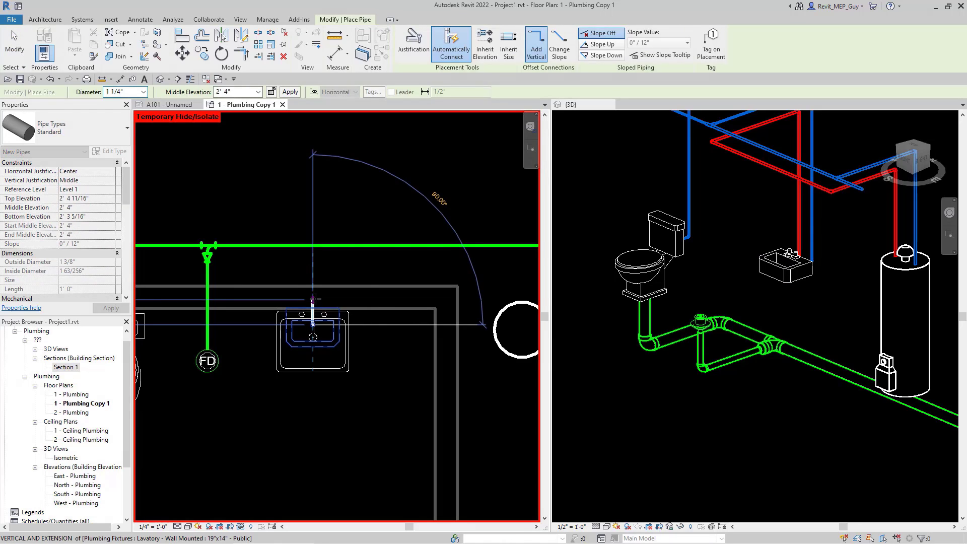
scroll(313, 297, "up", 2)
left_click(348, 308)
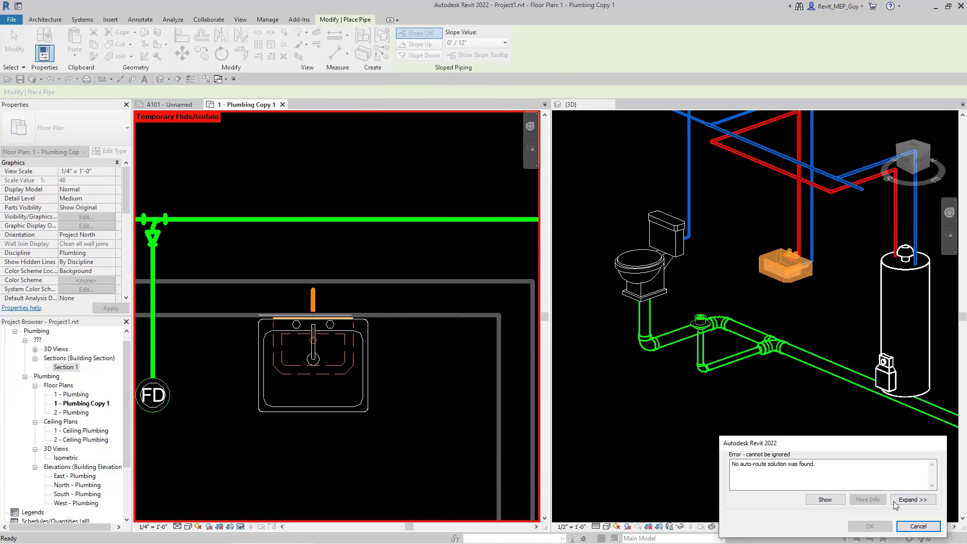
left_click(924, 526)
scroll(315, 297, "down", 1)
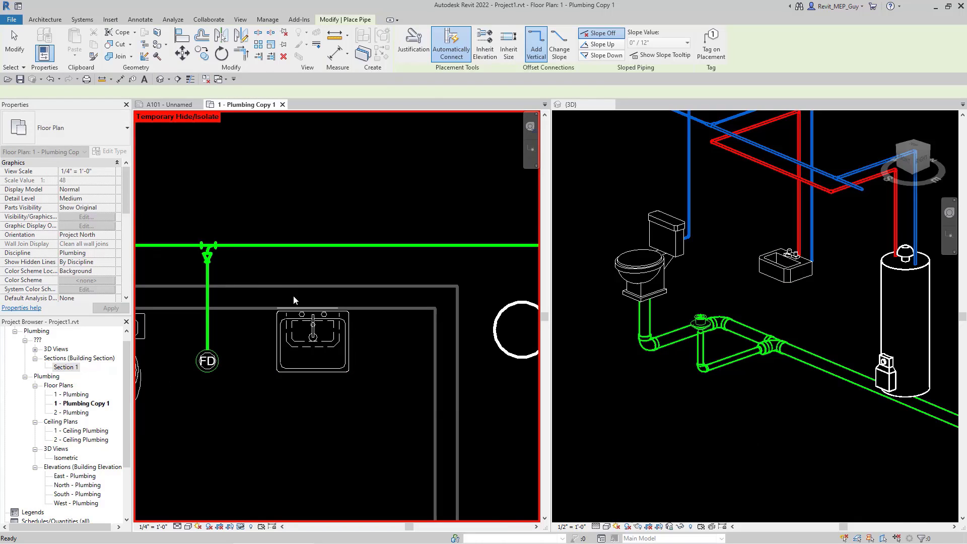
key("Escape")
key("Escape")
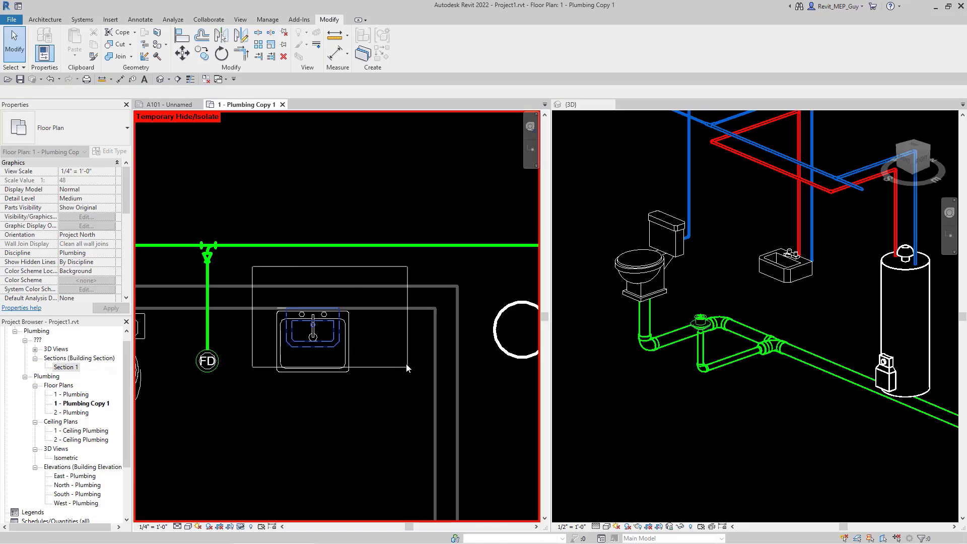
Try again to draw the lavatory's drain pipe in the floor plan, extending it beyond the wall toward the main drain
left_click(318, 334)
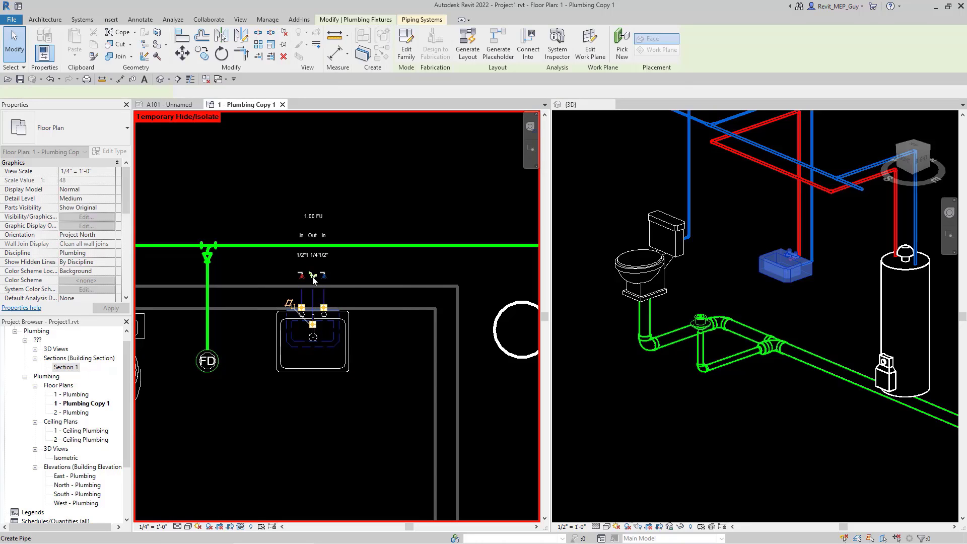
left_click(315, 272)
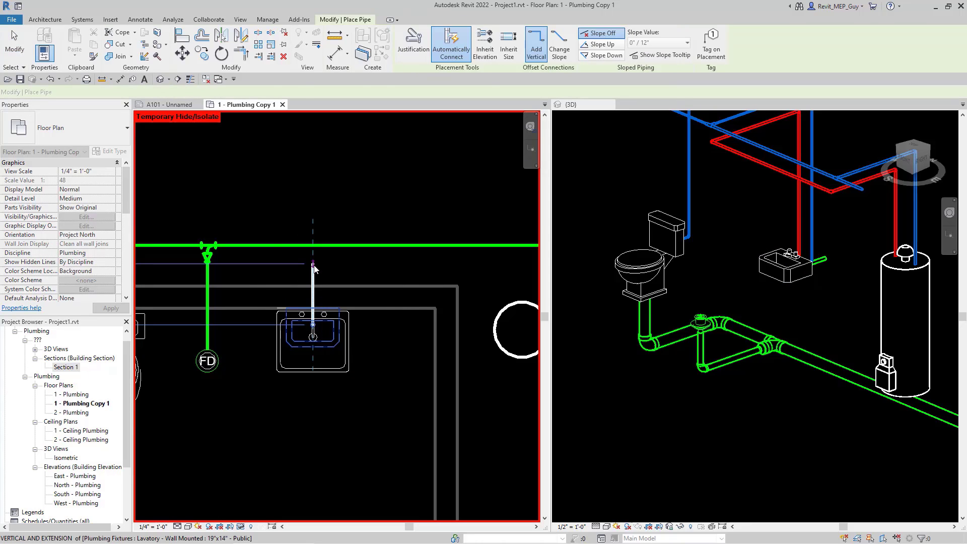
left_click(358, 285)
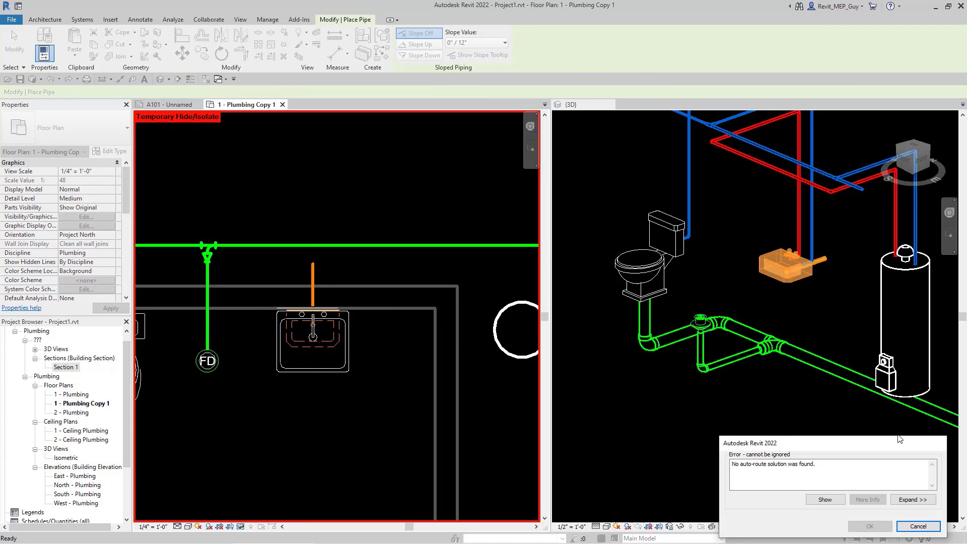
left_click(918, 526)
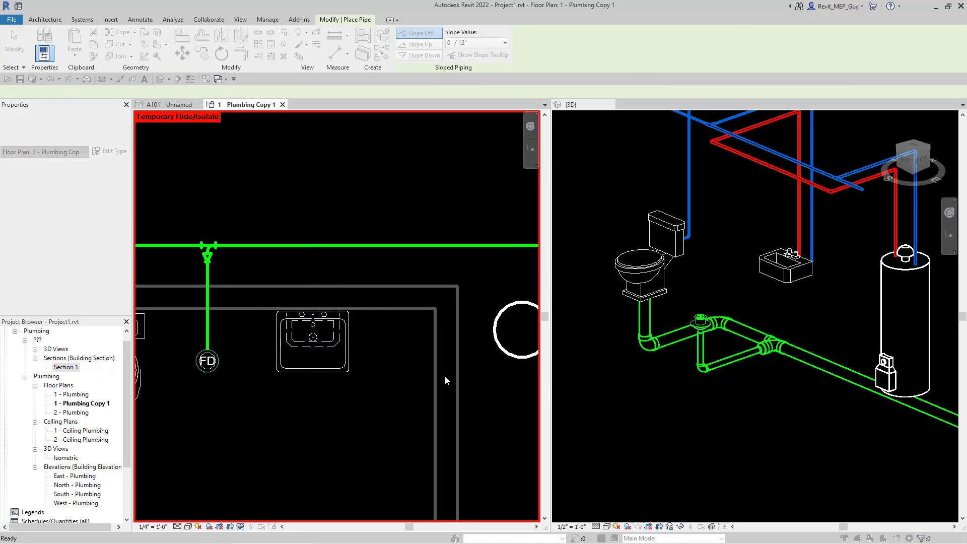
scroll(312, 347, "up", 2)
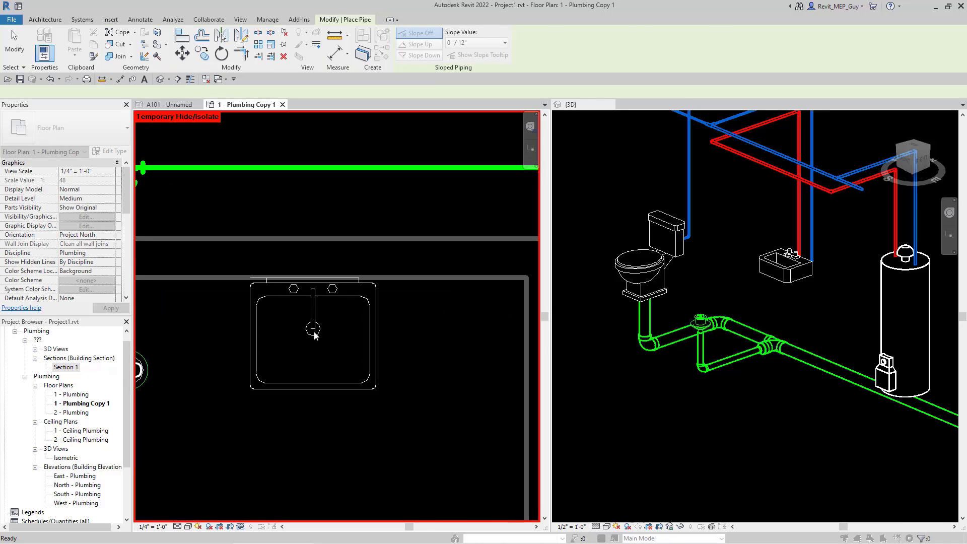
scroll(313, 331, "up", 2)
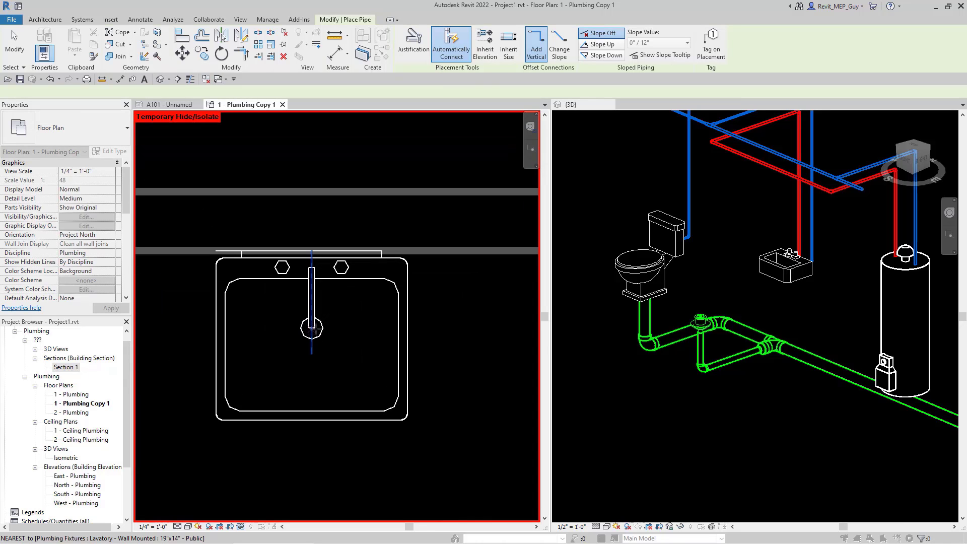
key("Escape")
key("Escape")
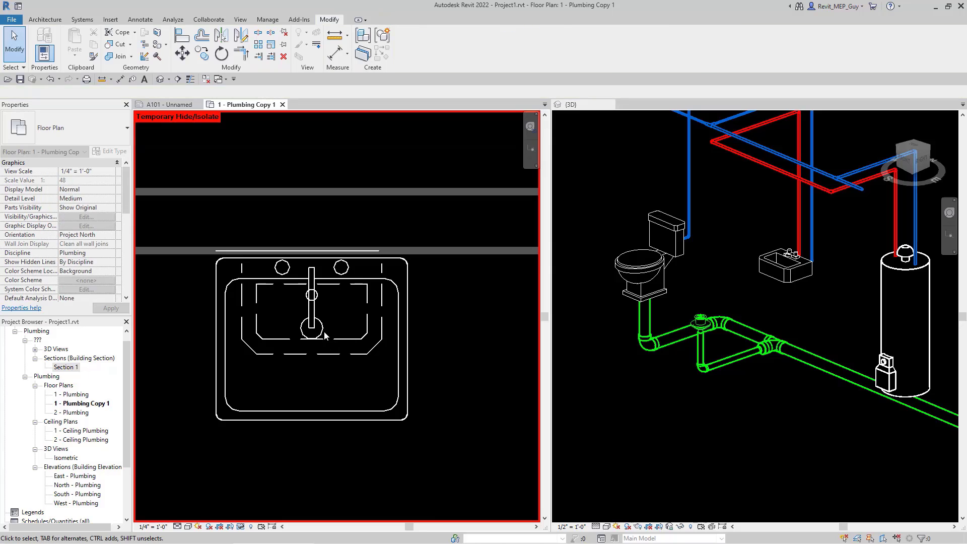
Try to draw a 1 1/4" pipe from the lavatory's sanitary connector at 1' 6" middle elevation, straight back through the wall in the 3D view
left_click(675, 391)
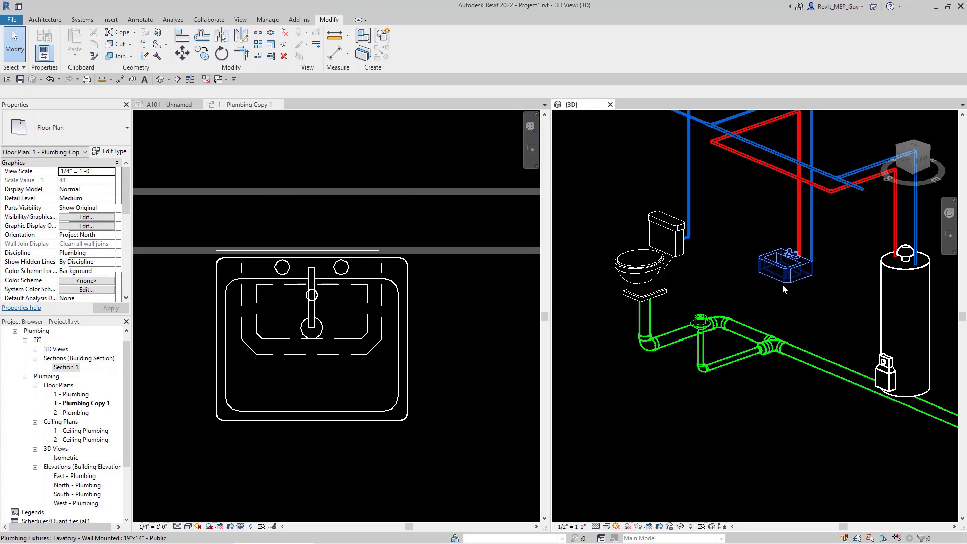
left_click(817, 305)
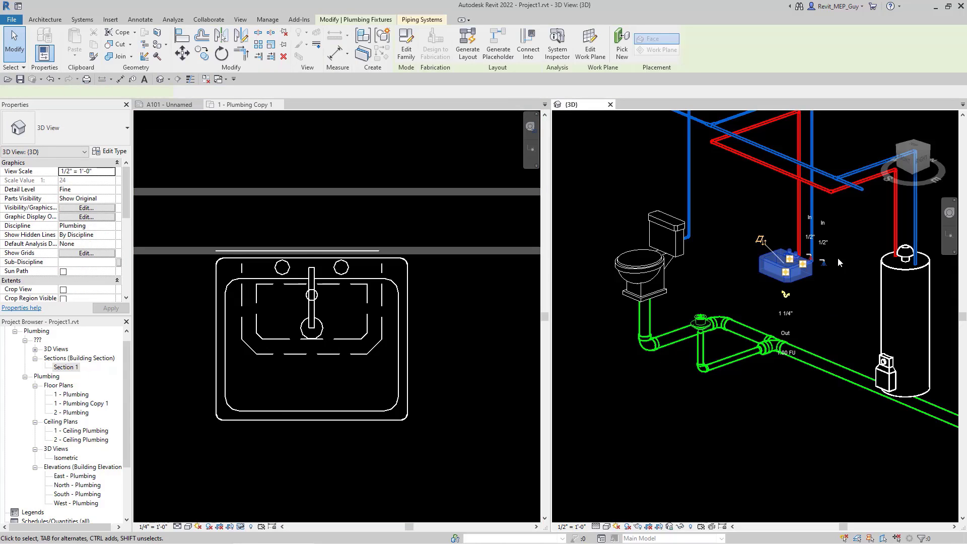
scroll(816, 267, "up", 3)
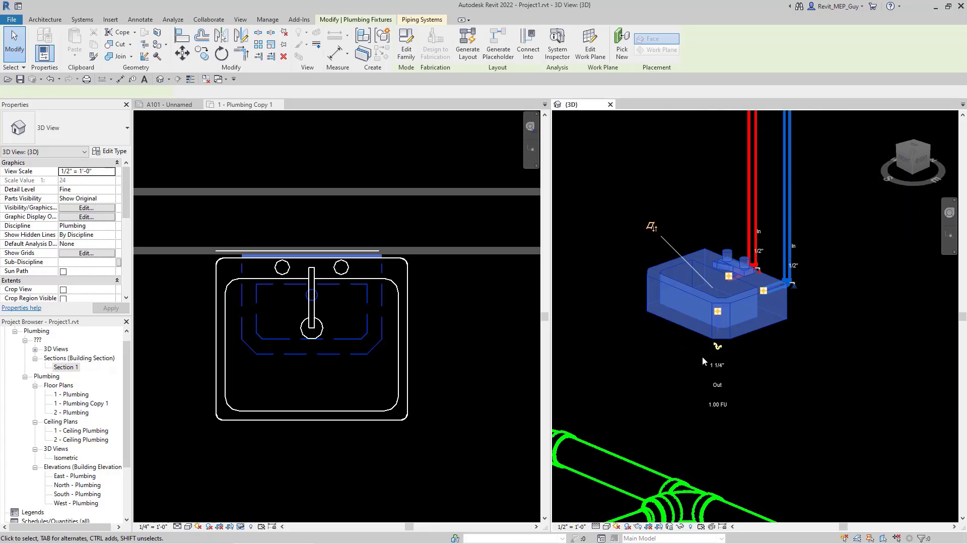
left_click(796, 361)
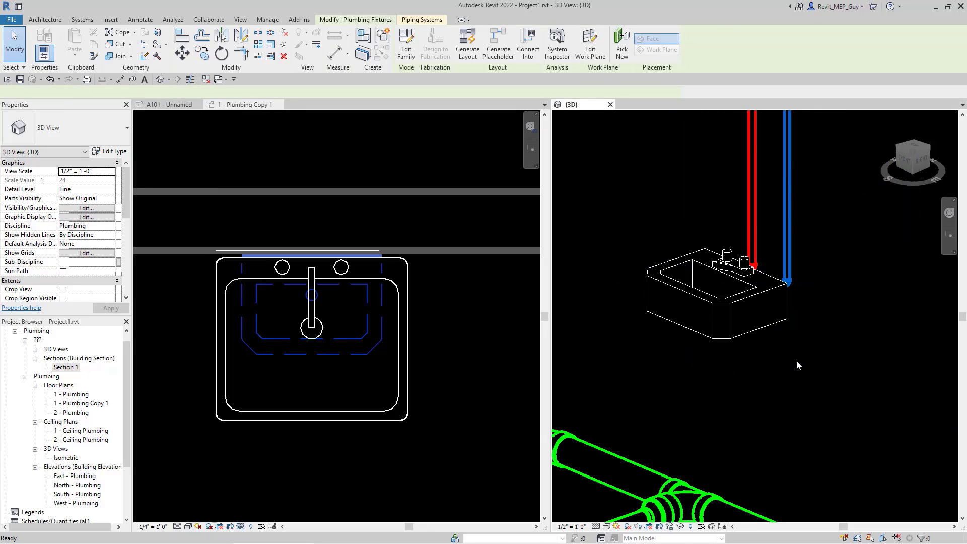
key("p")
key("i")
left_click(717, 312)
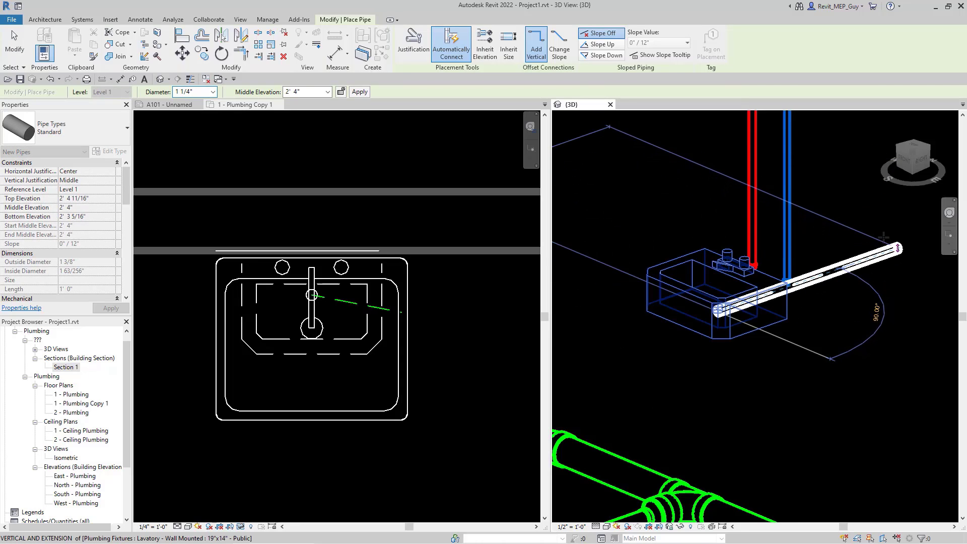
left_click(213, 93)
left_click(198, 92)
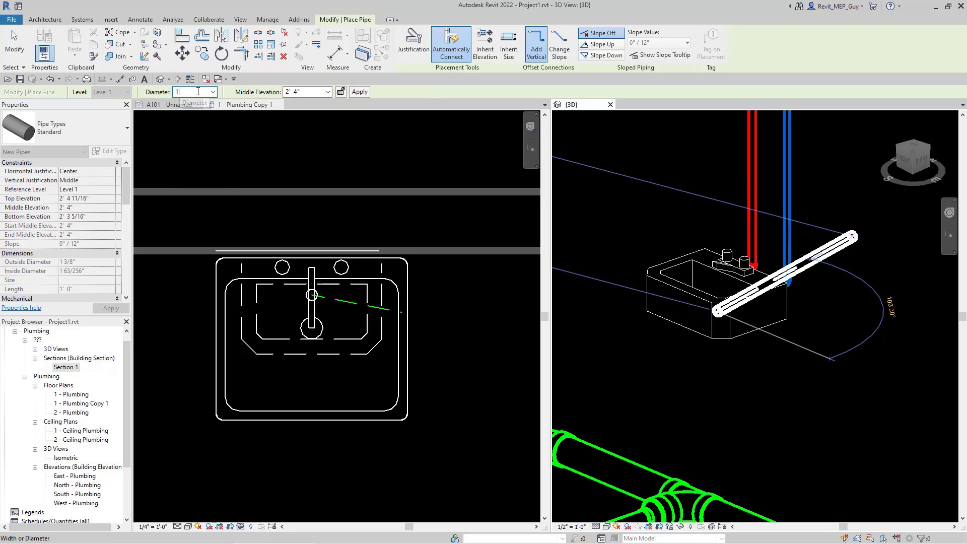
key("Return")
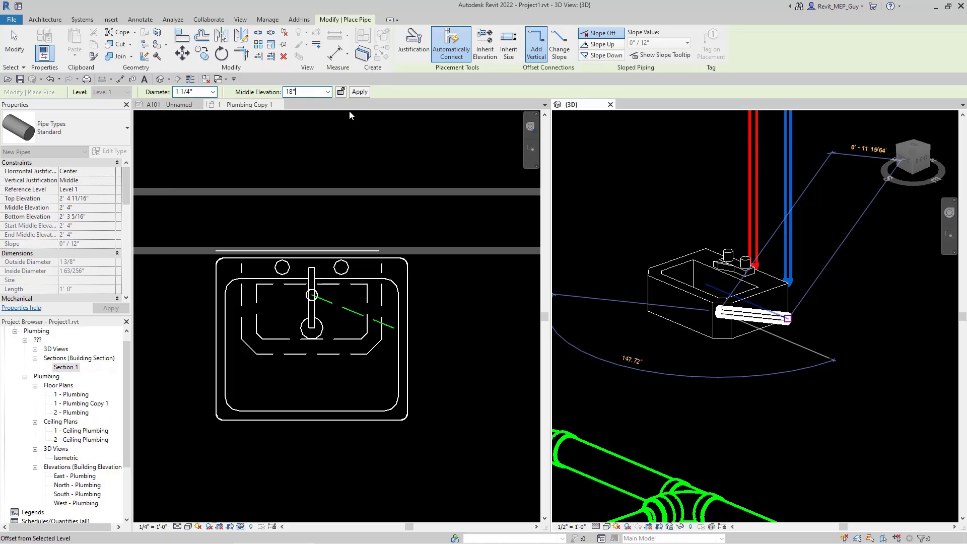
left_click(359, 91)
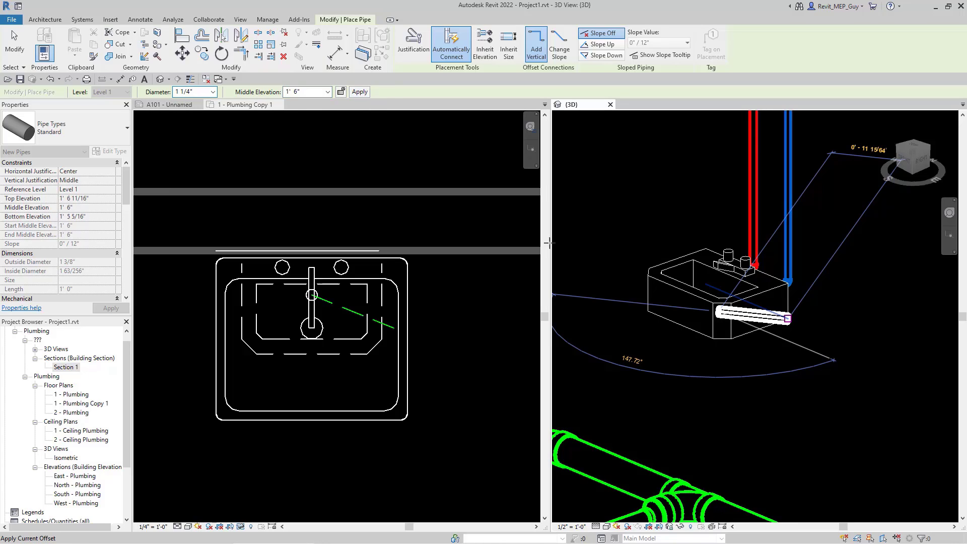
scroll(801, 363, "down", 3)
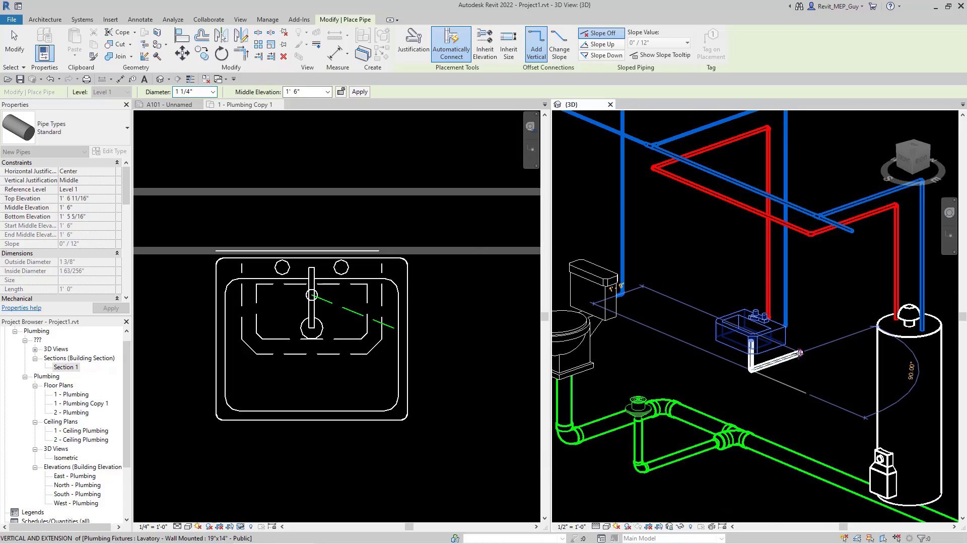
left_click(854, 360)
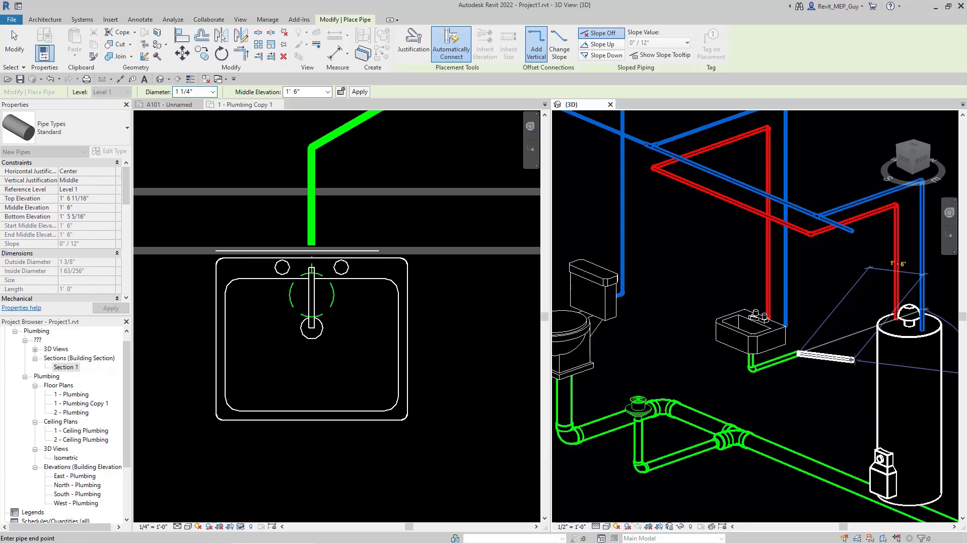
key("Escape")
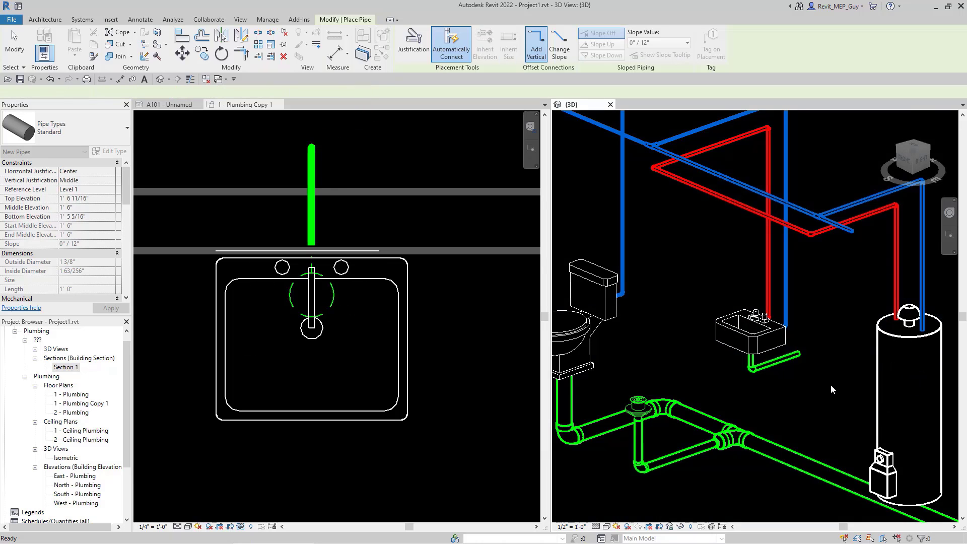
scroll(829, 385, "down", 2)
key("Escape")
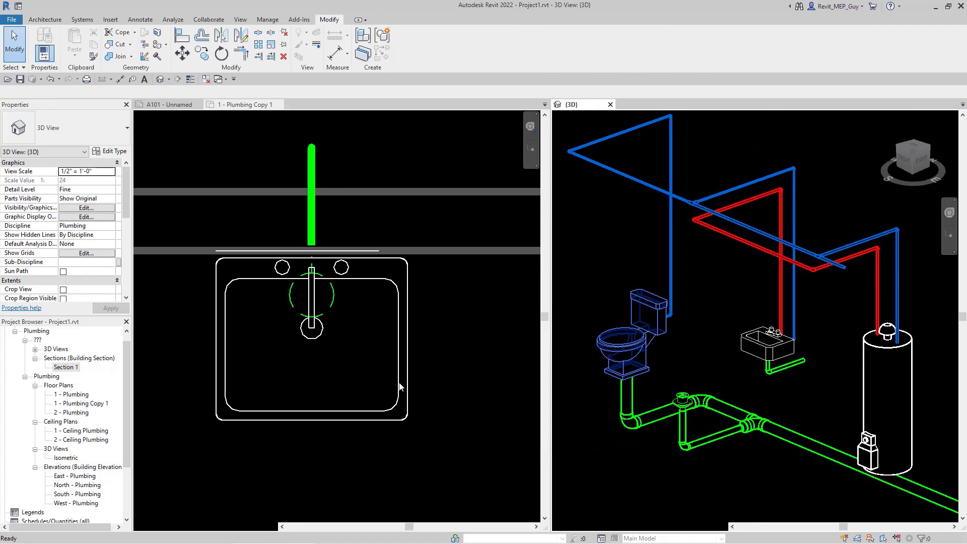
Try to extend the open end of the lavatory's drain pipe to the main drain pipe in the floor plan
scroll(375, 403, "down", 3)
scroll(342, 377, "down", 2)
scroll(331, 298, "up", 3)
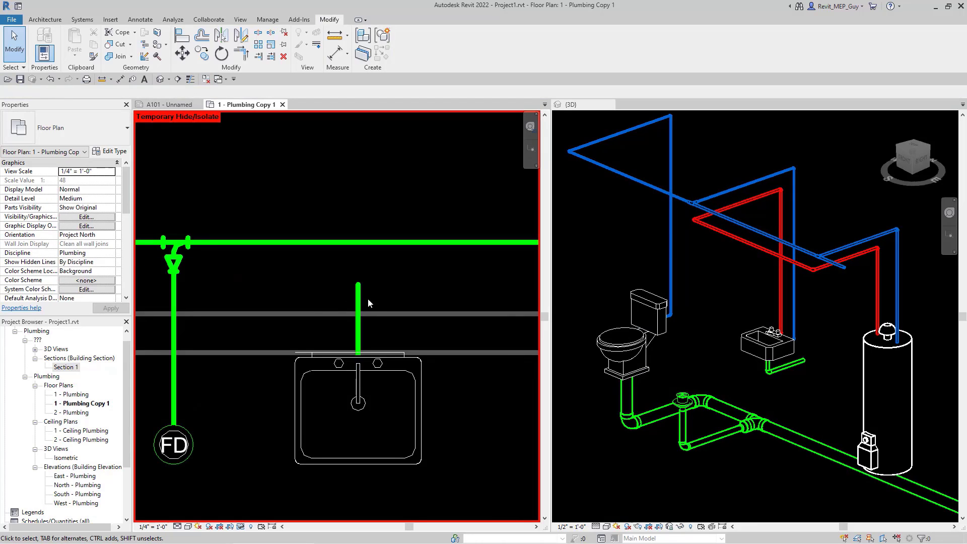
left_click(360, 296)
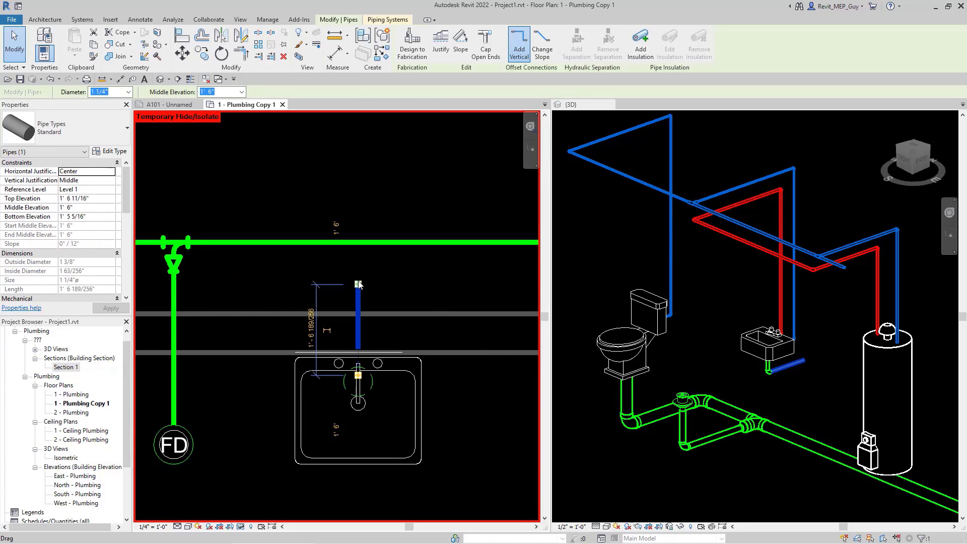
left_click_drag(357, 261, 358, 242)
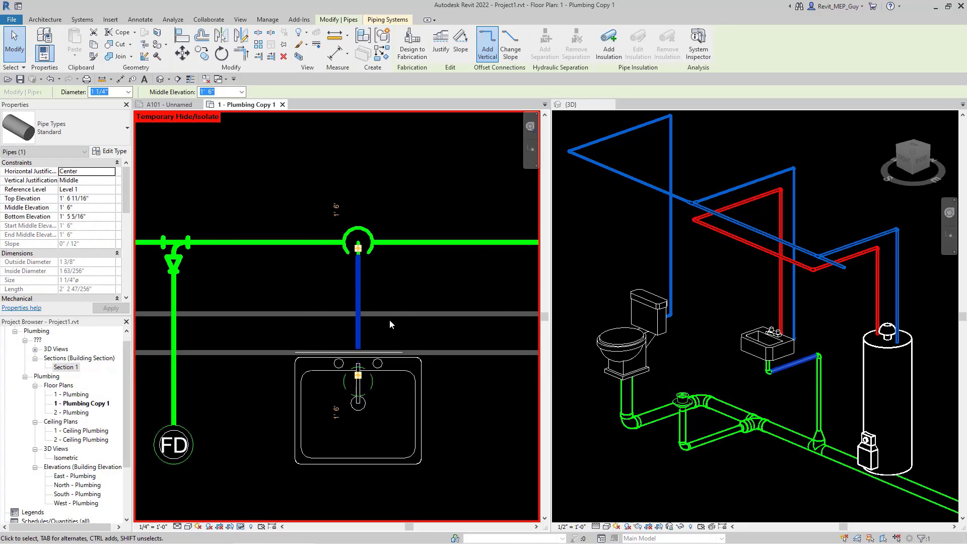
Check the pipe type of the lavatory's vertical drop and undo the whole lavatory drain run
scroll(319, 328, "down", 3)
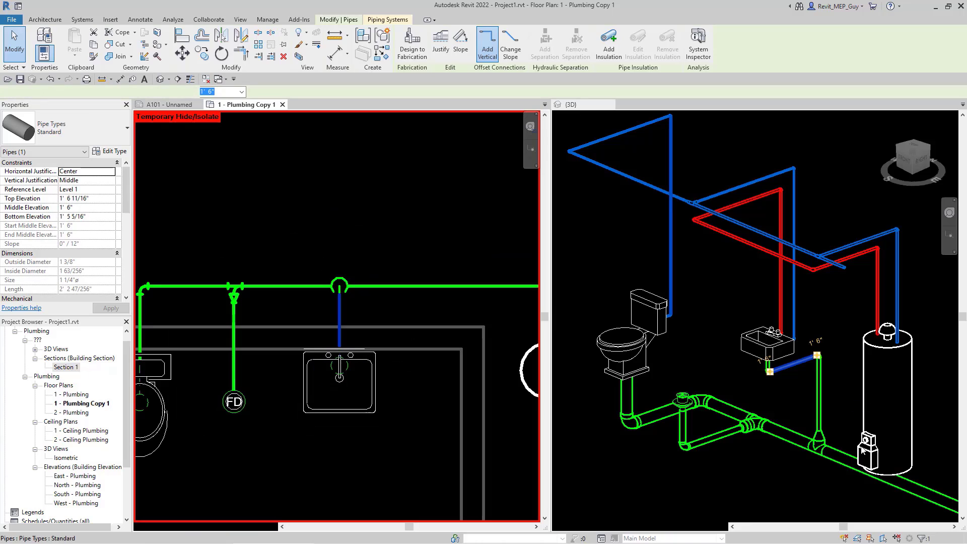
scroll(862, 450, "up", 3)
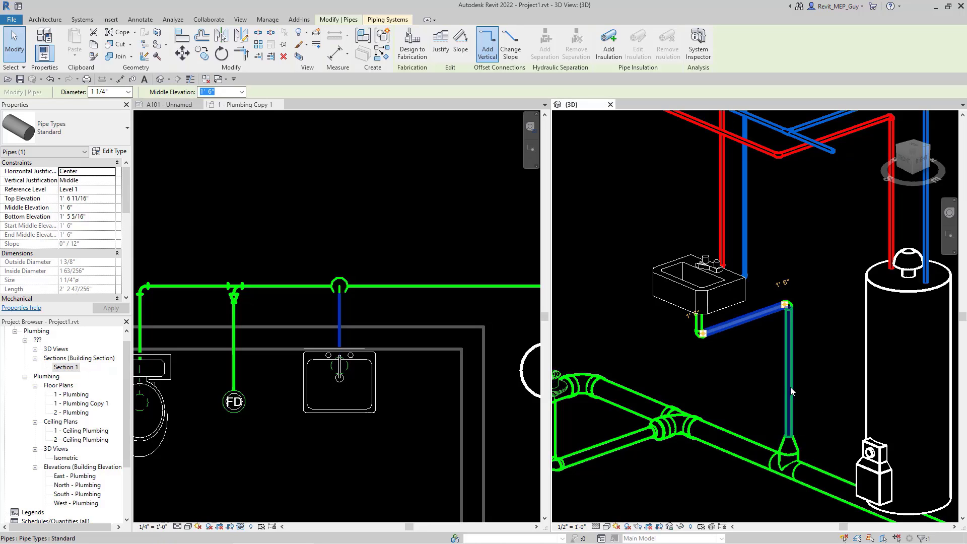
left_click(806, 395)
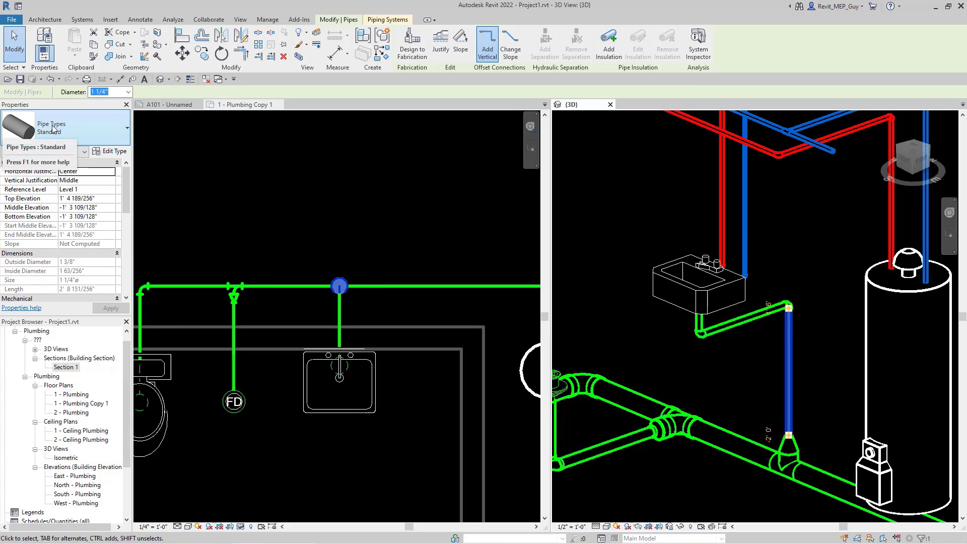
middle_click_drag(836, 378, 818, 362)
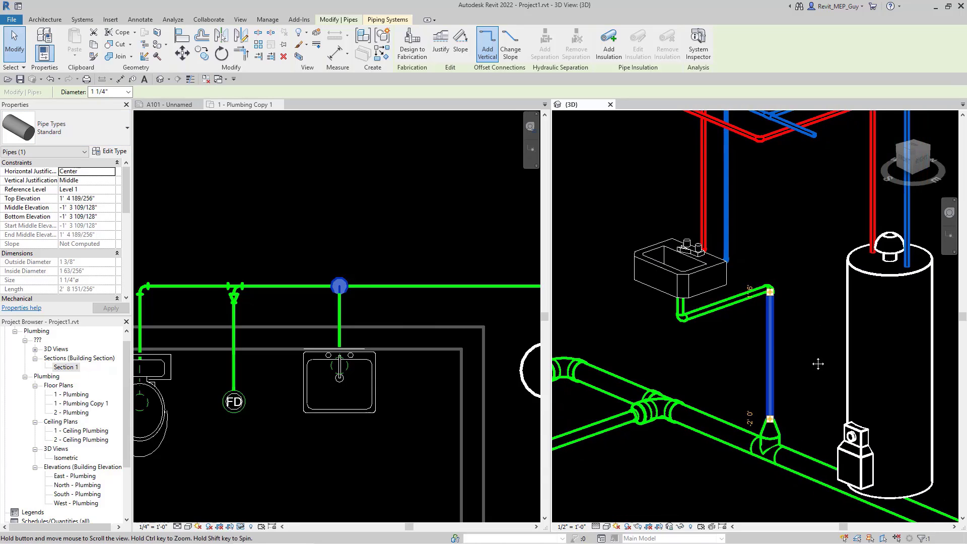
left_click(795, 409)
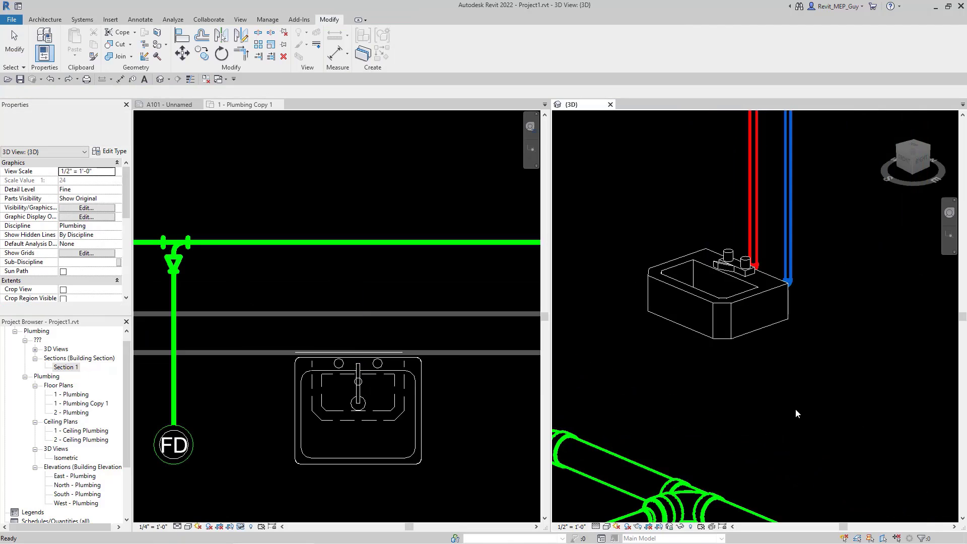
Draw a 1 1/4" PVC - DWV pipe from the lavatory's sanitary connector at 1' 6" middle elevation, about 2' 1" straight back through the wall
left_click(726, 358)
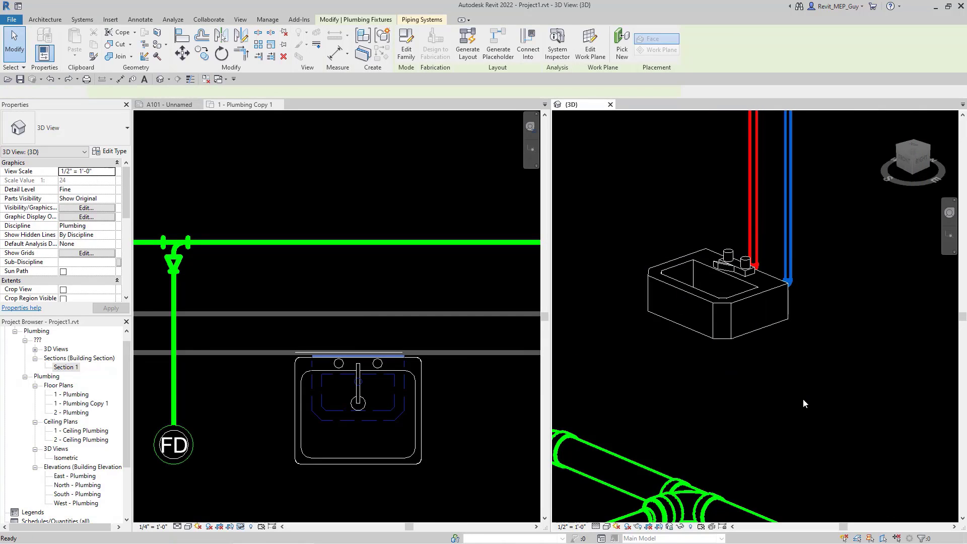
left_click(72, 132)
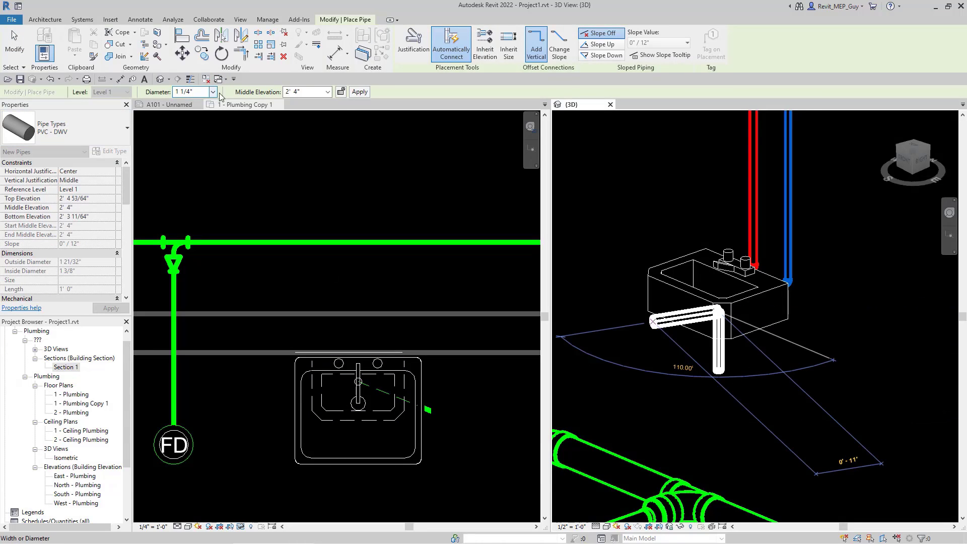
left_click(328, 91)
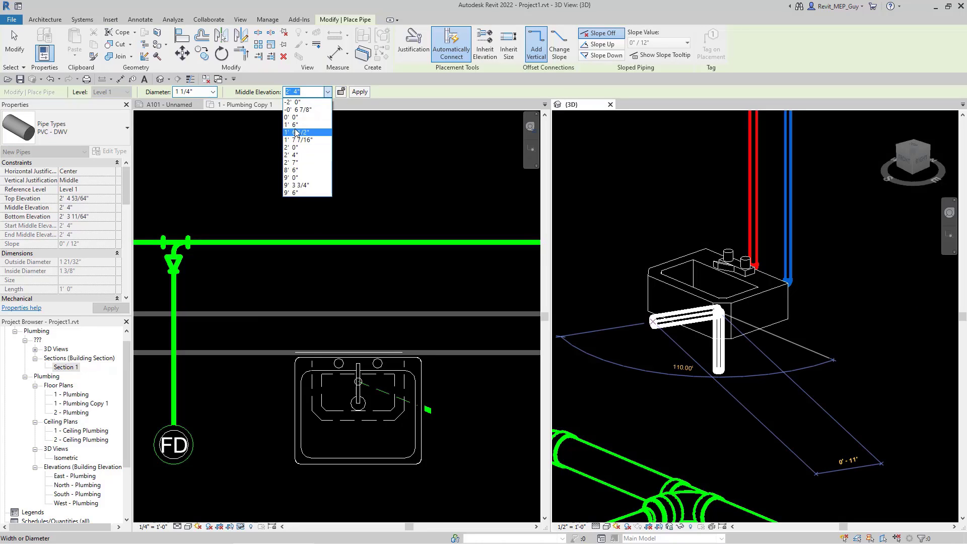
left_click(302, 130)
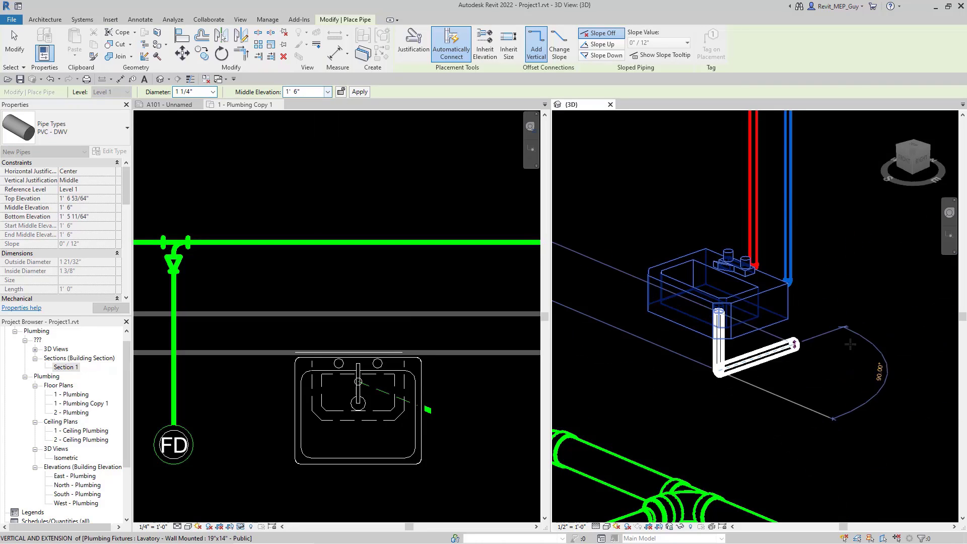
left_click(856, 328)
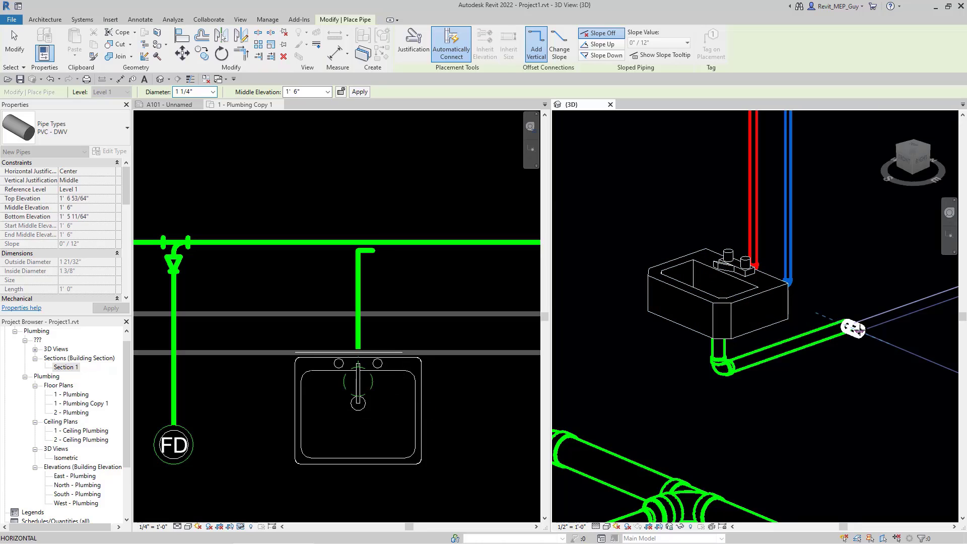
key("Escape")
Extend the lavatory pipe's open end to the main drain in the floor plan and check the connection in the 3D view
left_click(330, 283)
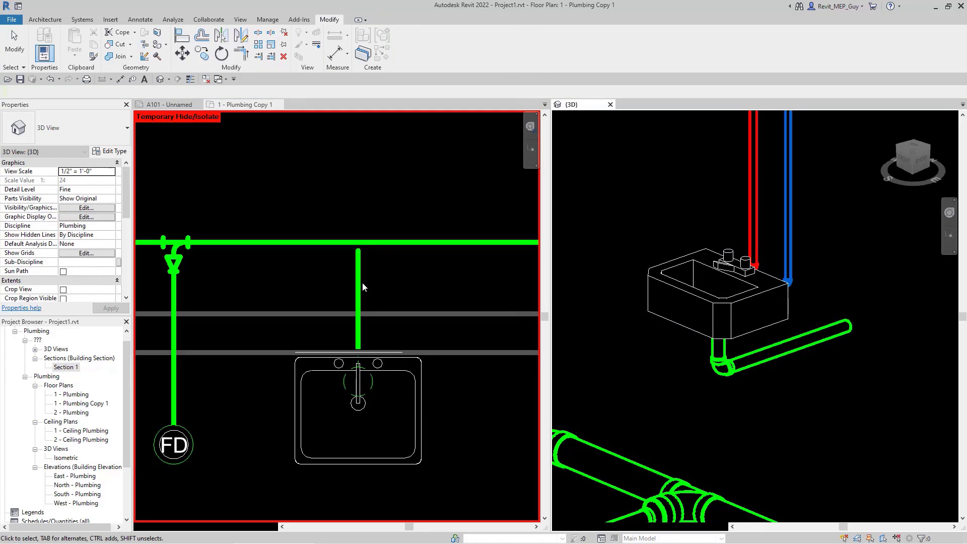
left_click(356, 252)
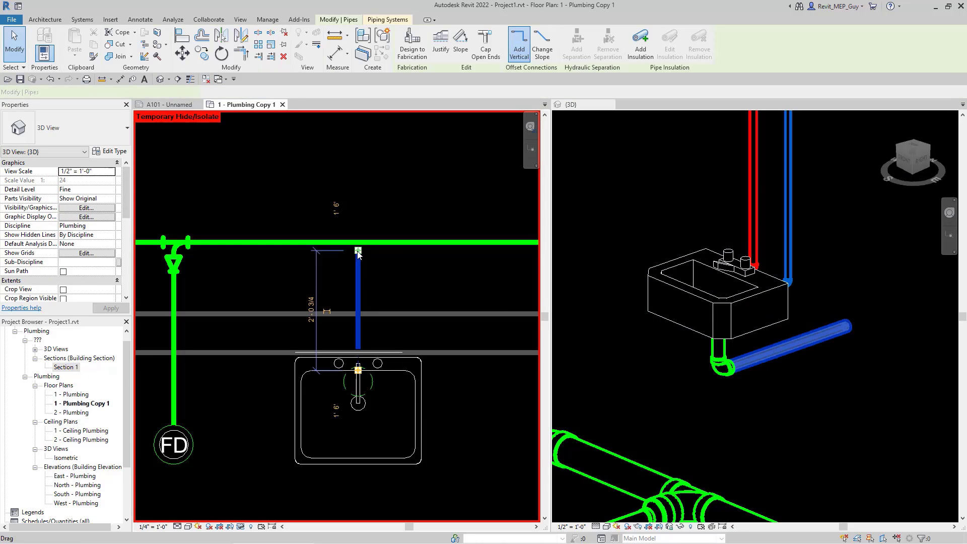
left_click_drag(358, 250, 359, 247)
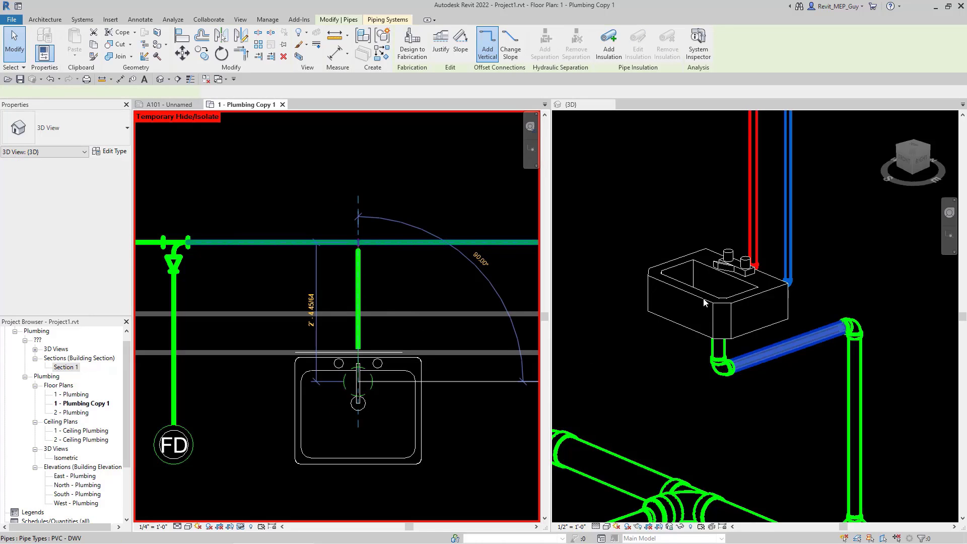
scroll(700, 244, "down", 4)
scroll(805, 445, "up", 1)
key("Escape")
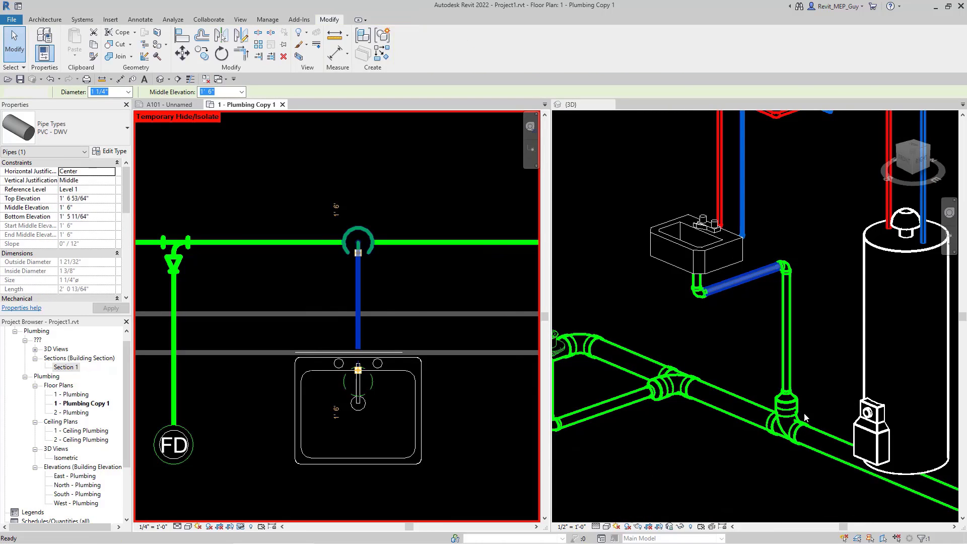
scroll(801, 304, "up", 3)
scroll(769, 229, "down", 2)
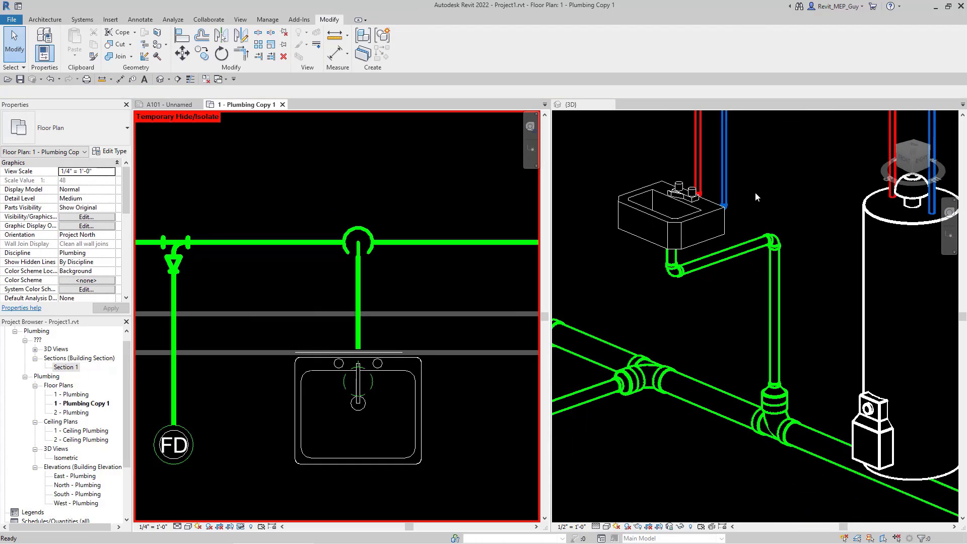
Set the diameter of the lavatory's vertical drop and its upper elbow to 2"
left_click_drag(749, 184, 839, 404)
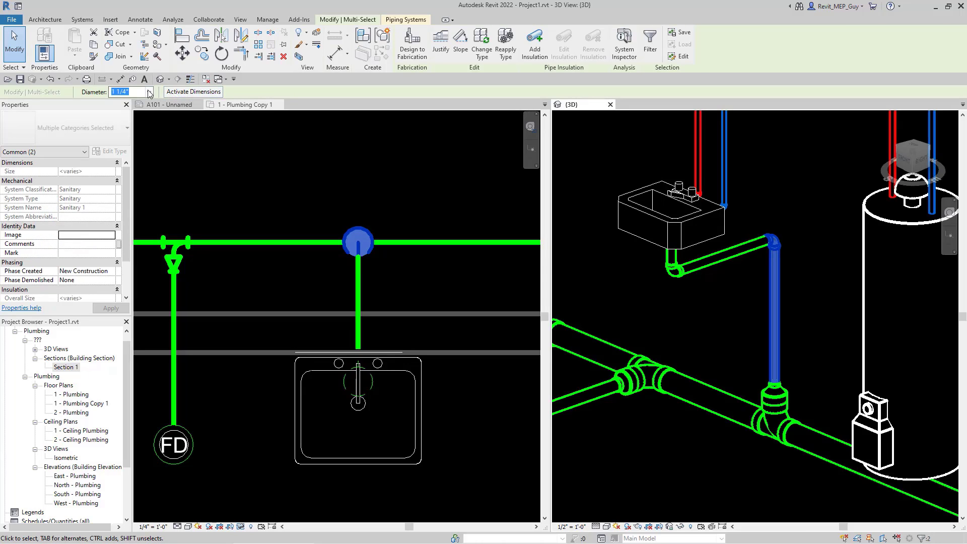
left_click(149, 92)
left_click(242, 176)
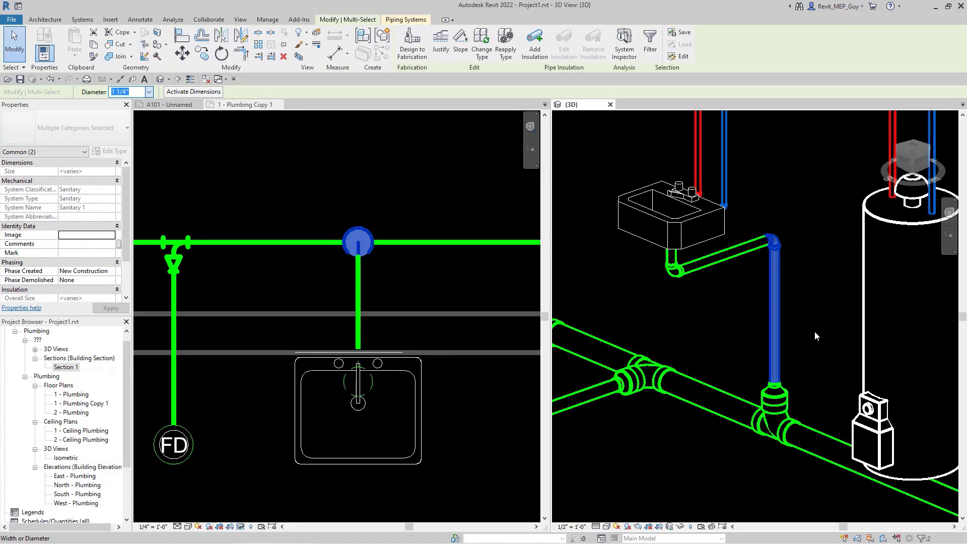
type("2")
key("Return")
key("Escape")
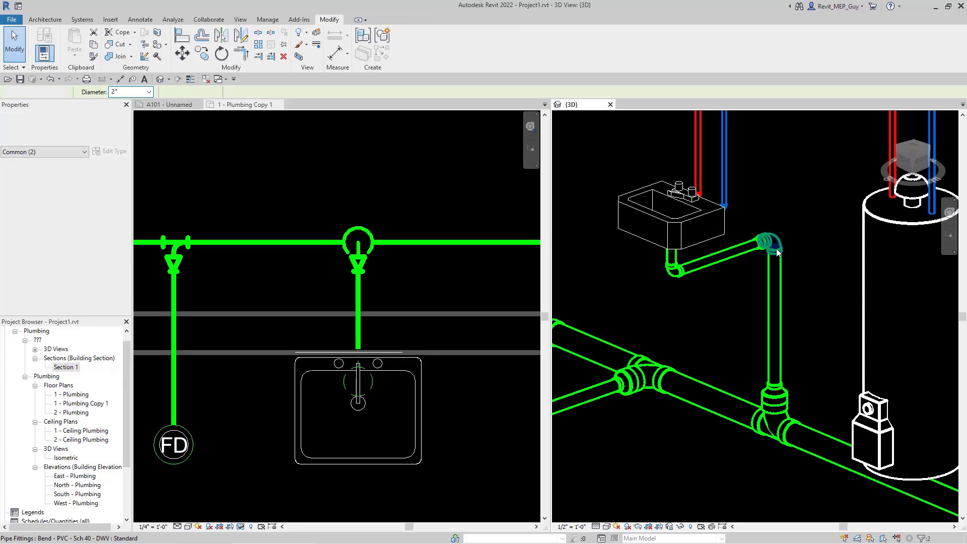
Convert the elbow at the upper end of the lavatory's vertical drop into a sanitary tee opening upward
left_click(777, 252)
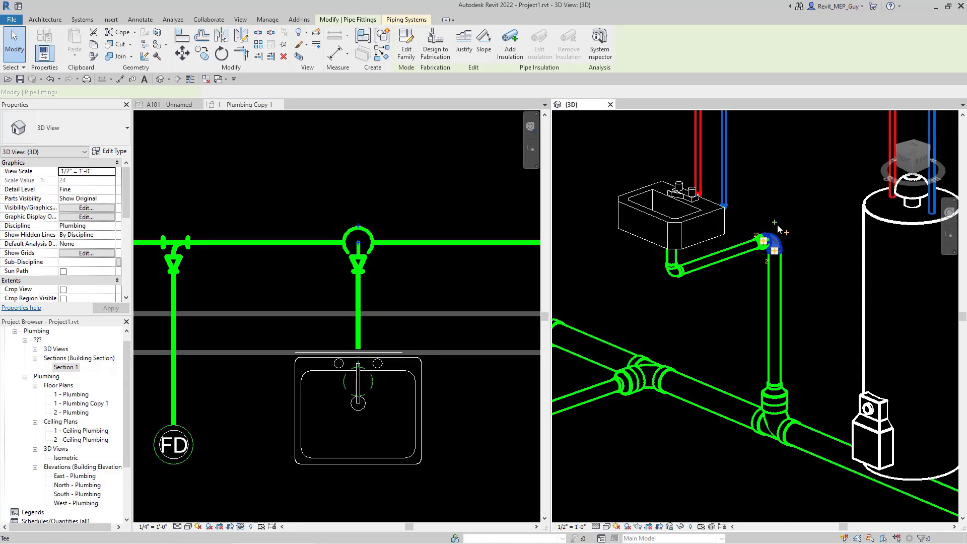
scroll(778, 228, "up", 4)
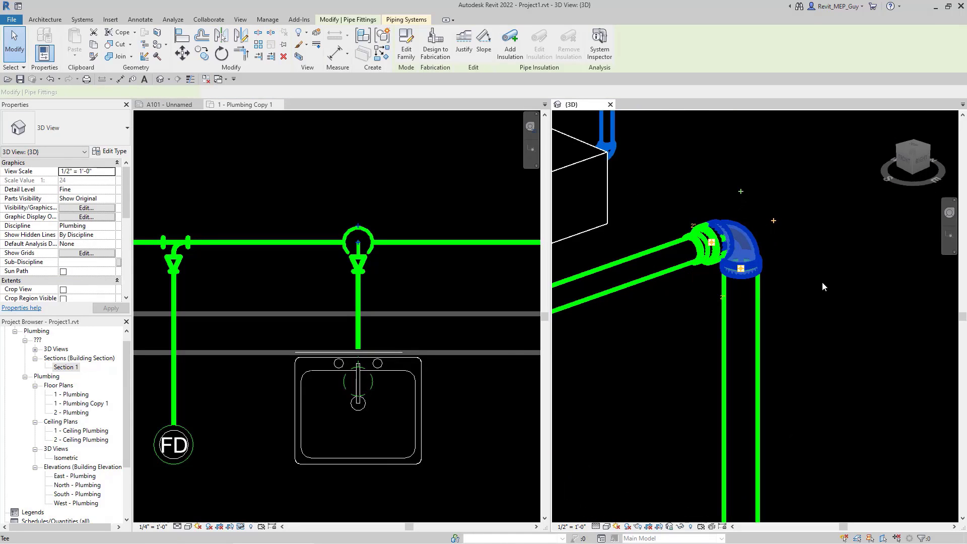
left_click(748, 188)
scroll(746, 385, "down", 3)
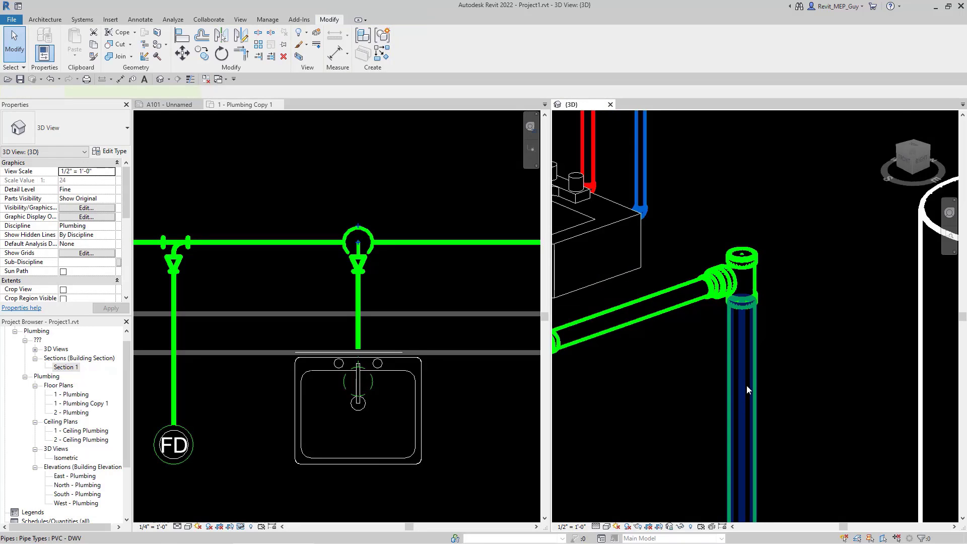
mouse_move(751, 395)
middle_mouse_down()
mouse_move(766, 401)
mouse_move(755, 384)
middle_mouse_up()
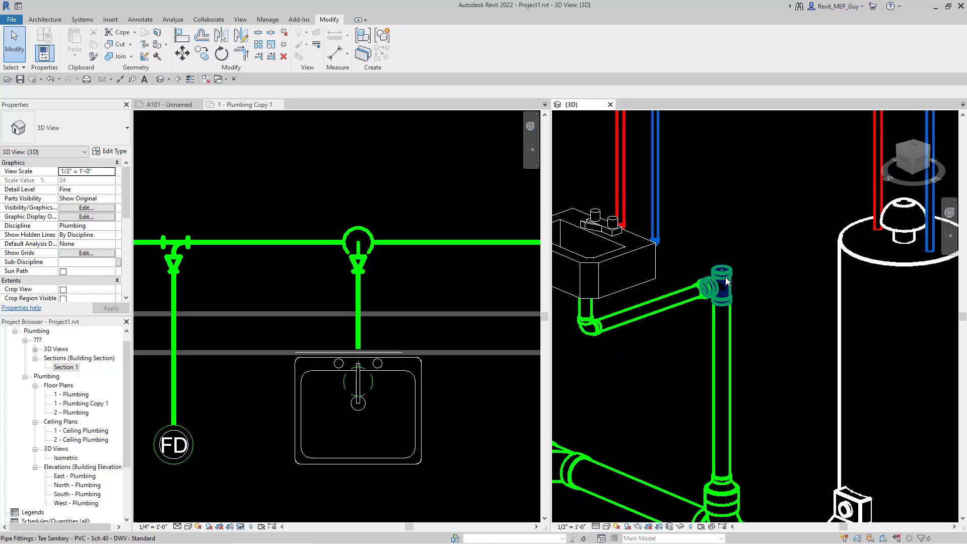
Draw a 2" PVC - DWV pipe from the tee's open upper end to 9' 6" middle elevation, then about 3' 9" horizontally toward the toilet
left_click(772, 393)
scroll(773, 393, "down", 4)
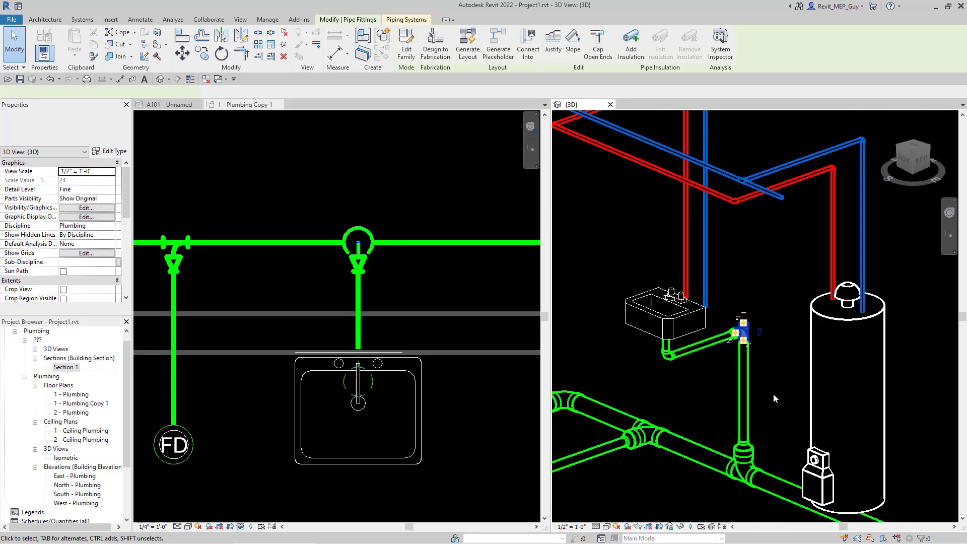
scroll(776, 406, "down", 2)
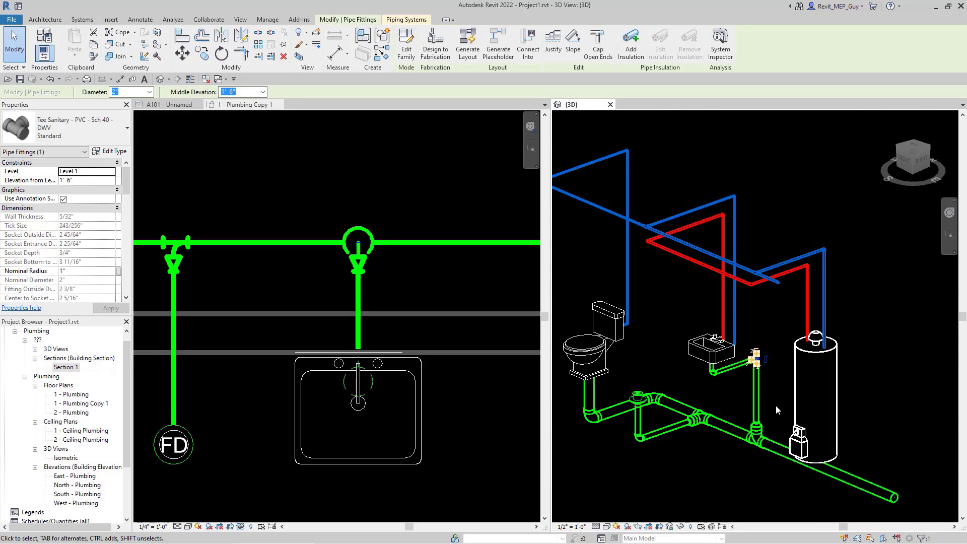
scroll(776, 410, "up", 5)
scroll(761, 343, "up", 2)
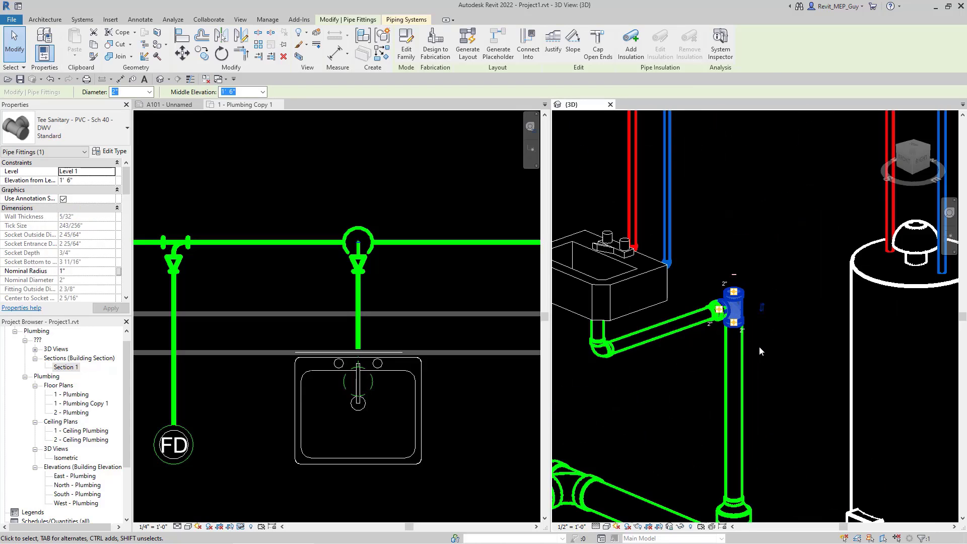
right_click(733, 294)
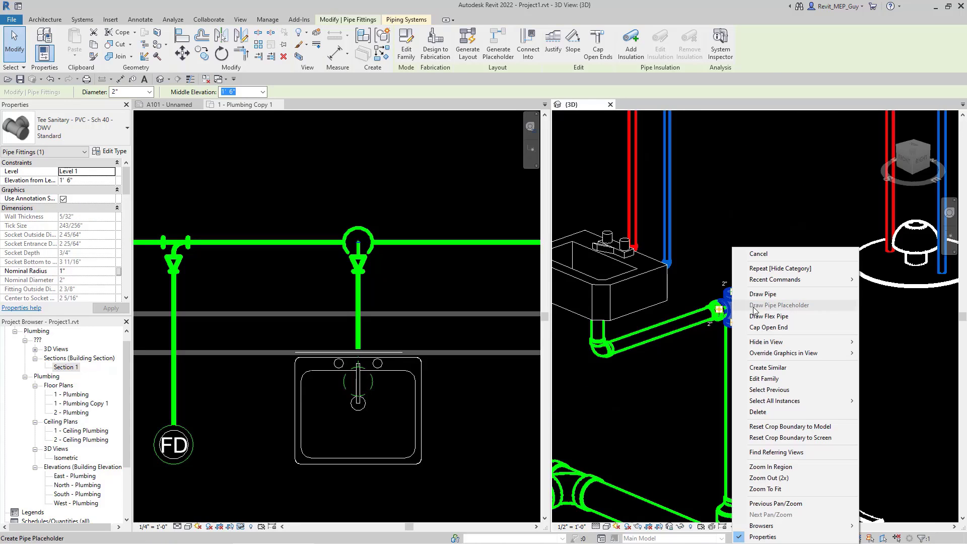
left_click(745, 294)
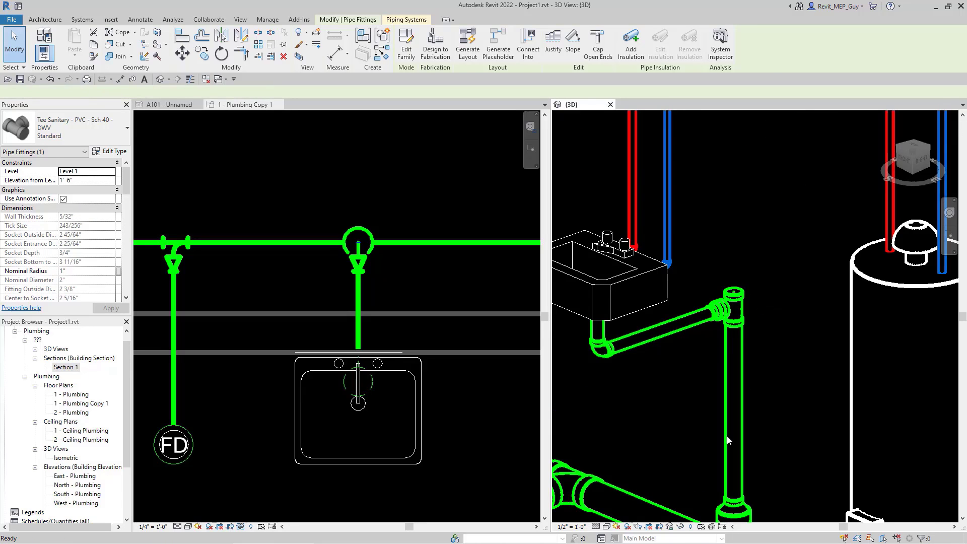
scroll(719, 449, "down", 5)
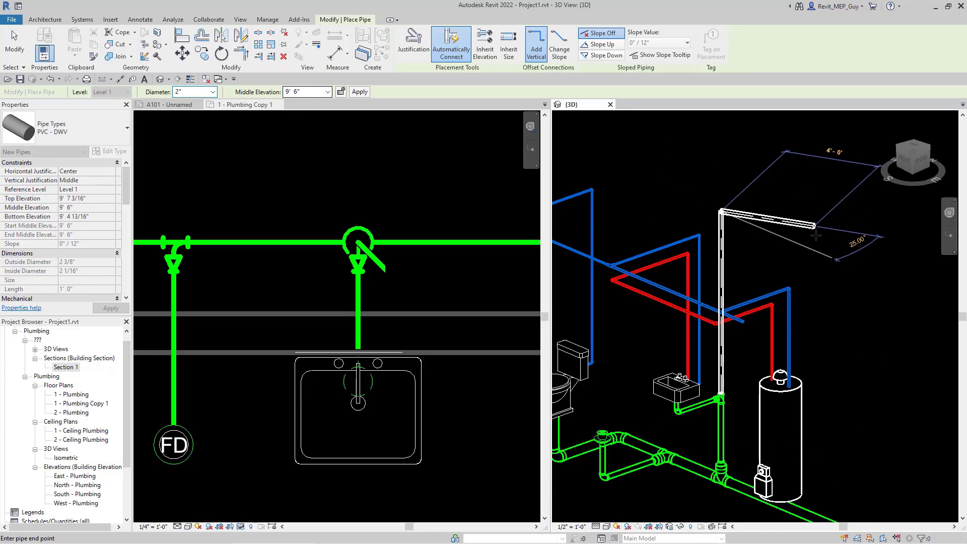
scroll(778, 214, "down", 3)
scroll(754, 216, "up", 2)
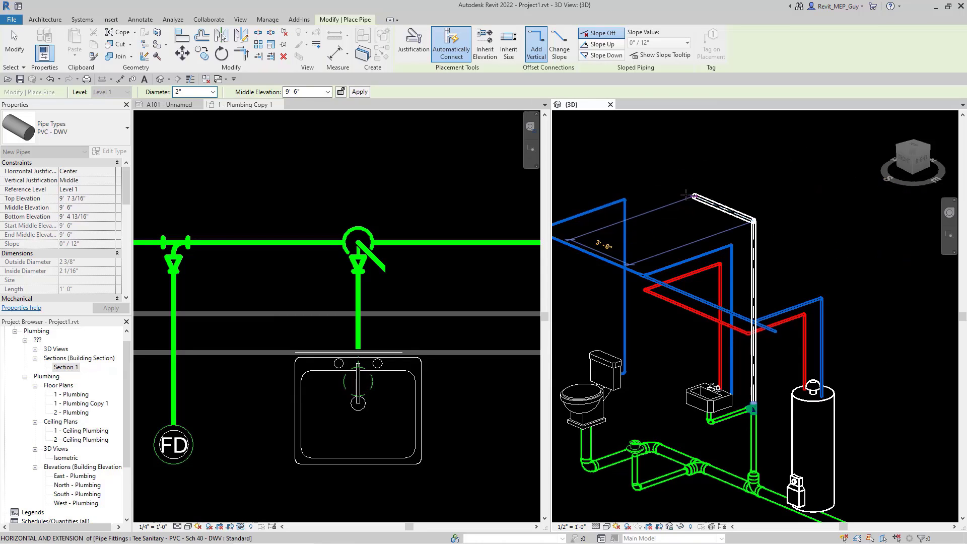
left_click(685, 192)
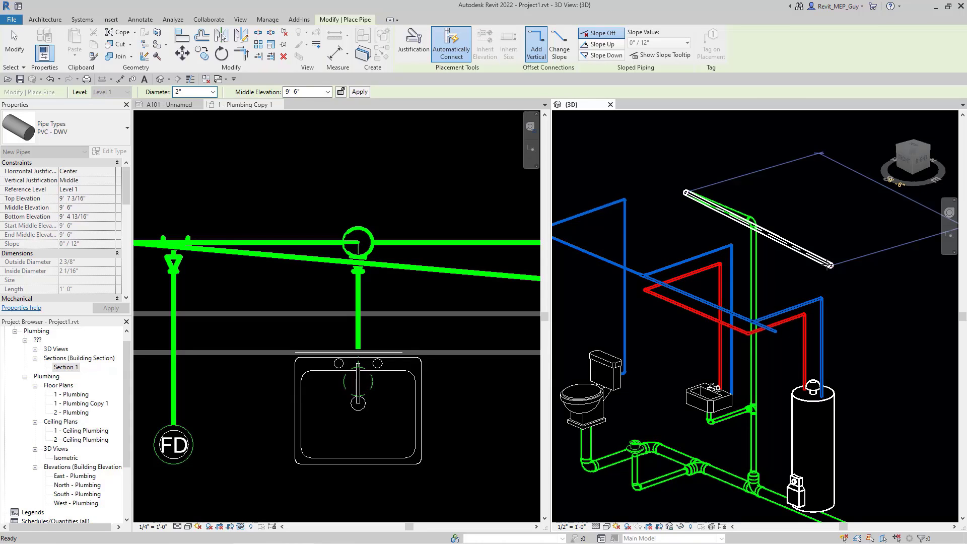
key("Escape")
key("Escape")
Continue the overhead vent pipe from its open end diagonally at 45° to the toilet's drain pipe behind the tank, with a vertical connection
scroll(413, 245, "down", 3)
left_click(422, 272)
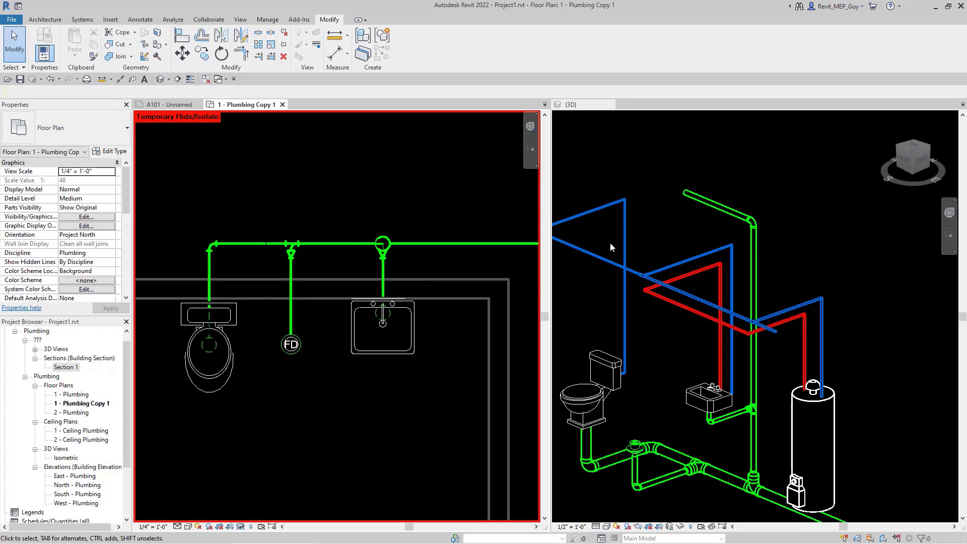
scroll(210, 297, "up", 1)
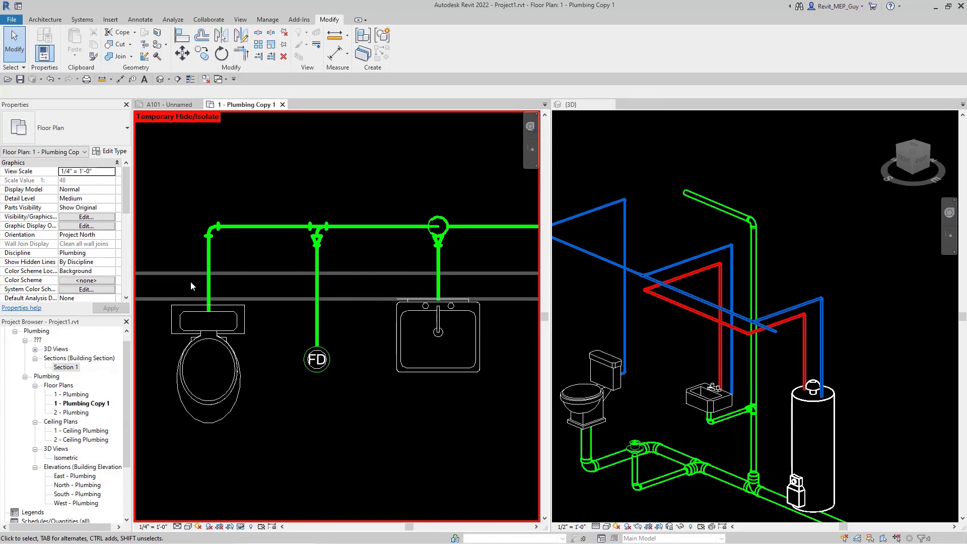
left_click(713, 207)
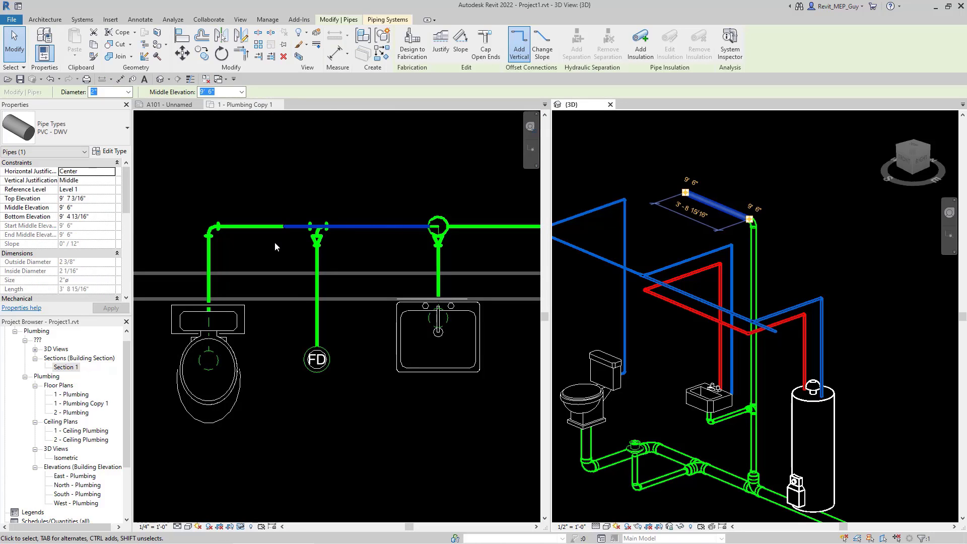
left_click(289, 191)
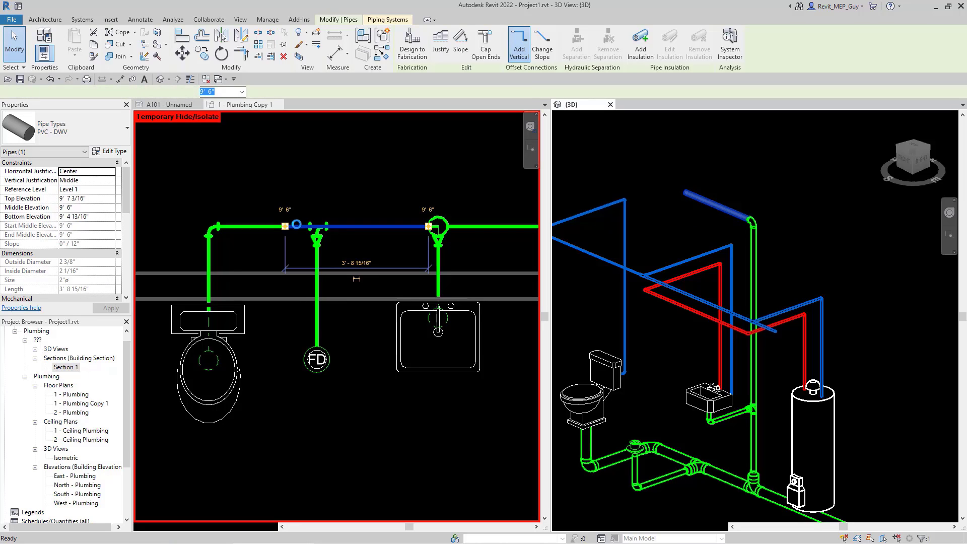
right_click(285, 228)
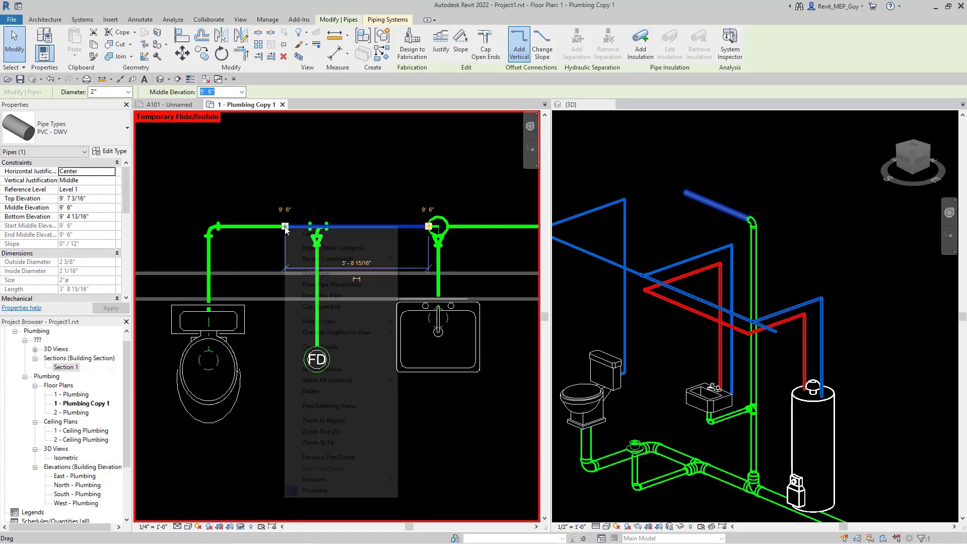
left_click(315, 273)
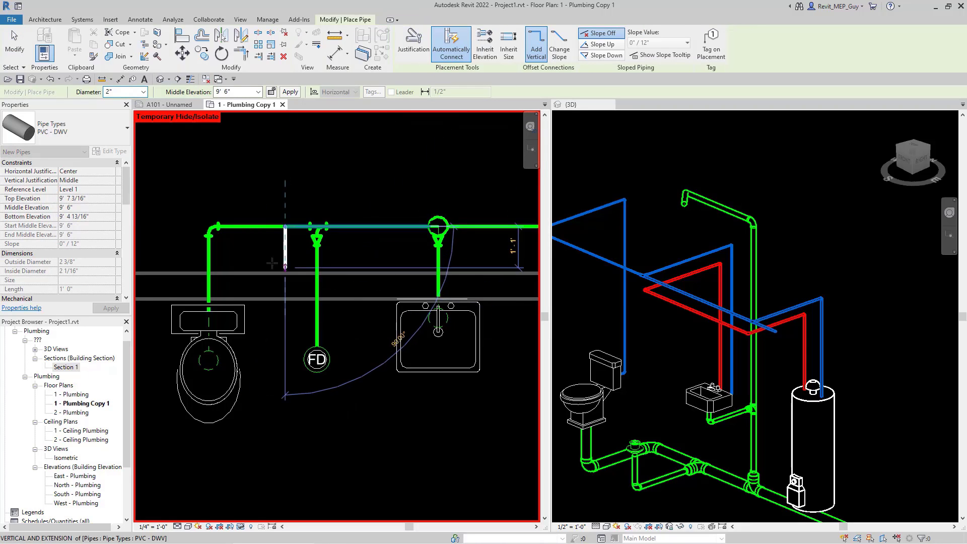
scroll(222, 262, "up", 2)
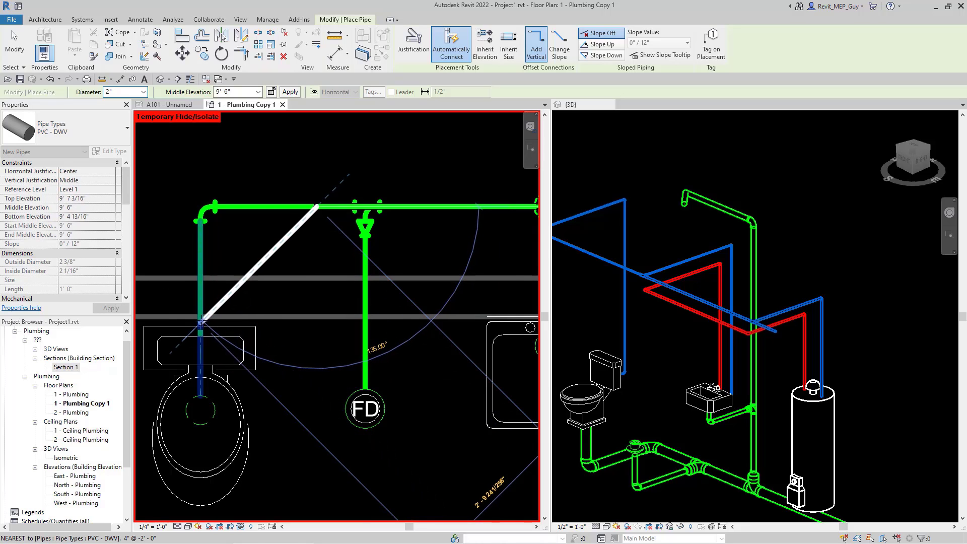
left_click(286, 327)
scroll(308, 326, "down", 1)
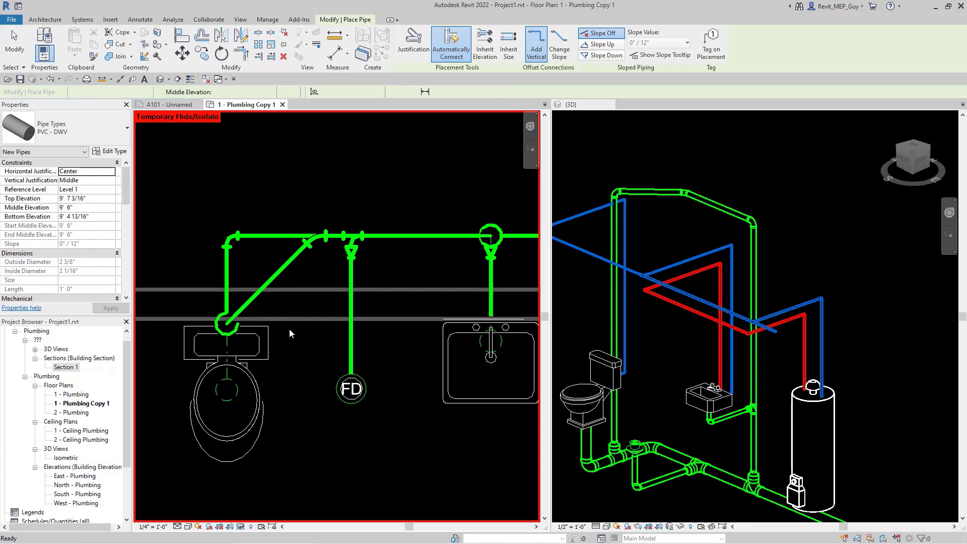
key("Escape")
scroll(198, 345, "up", 1)
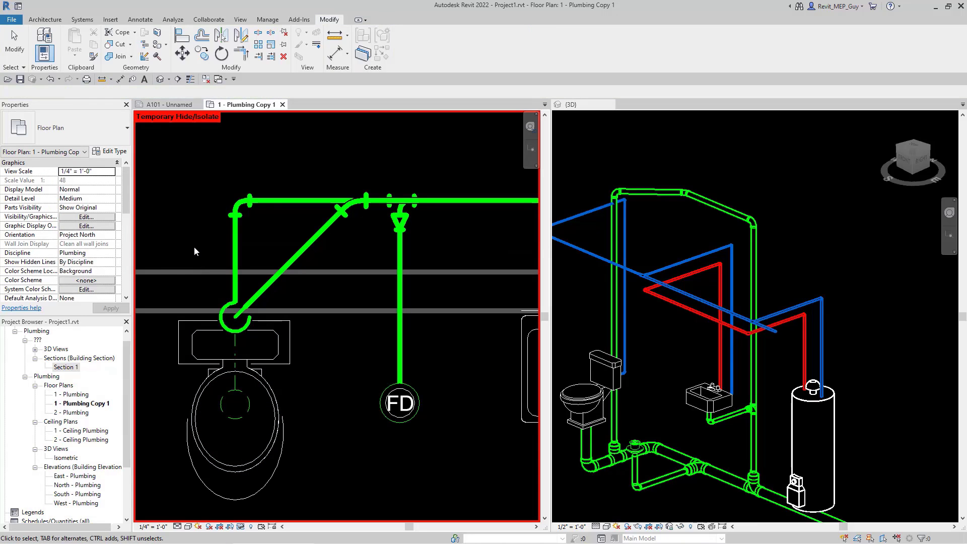
left_click(302, 259)
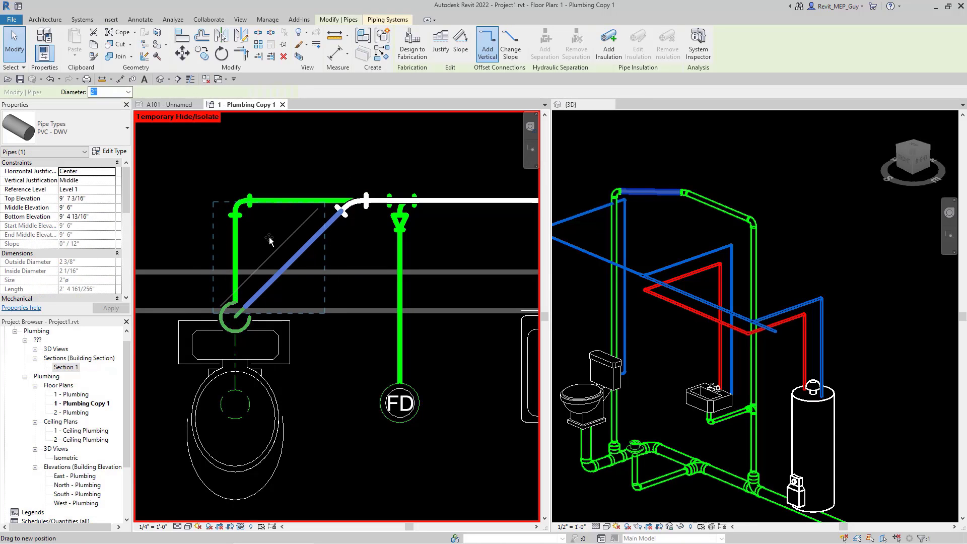
left_click_drag(270, 241, 263, 222)
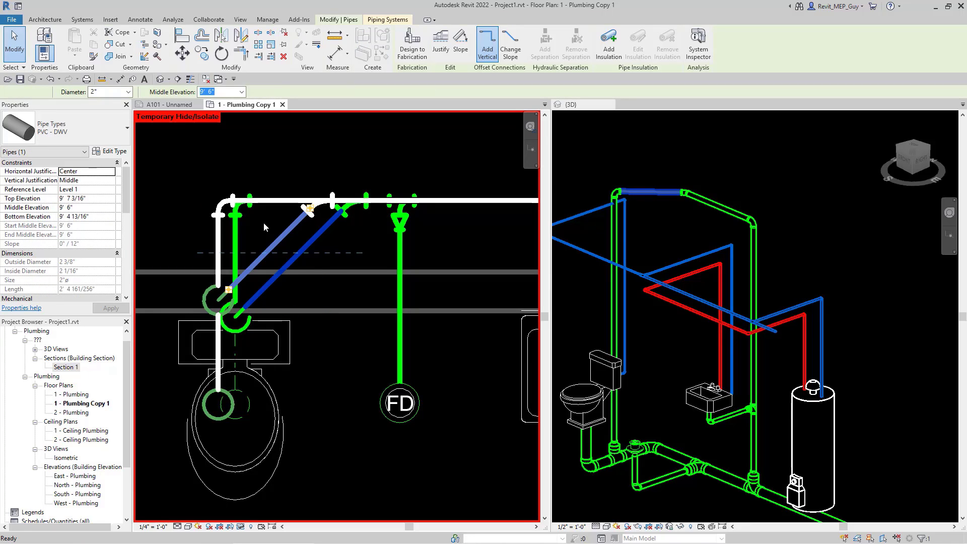
key("Escape")
Nudge the toilet's vertical vent riser together with its end fittings back so that it stands inside the wall behind the toilet
left_click_drag(190, 248, 290, 342)
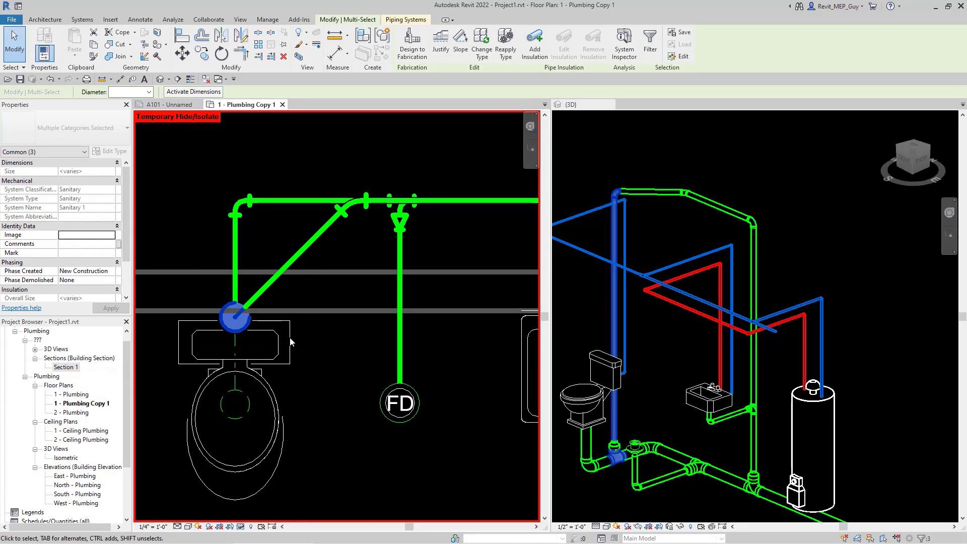
key("Up")
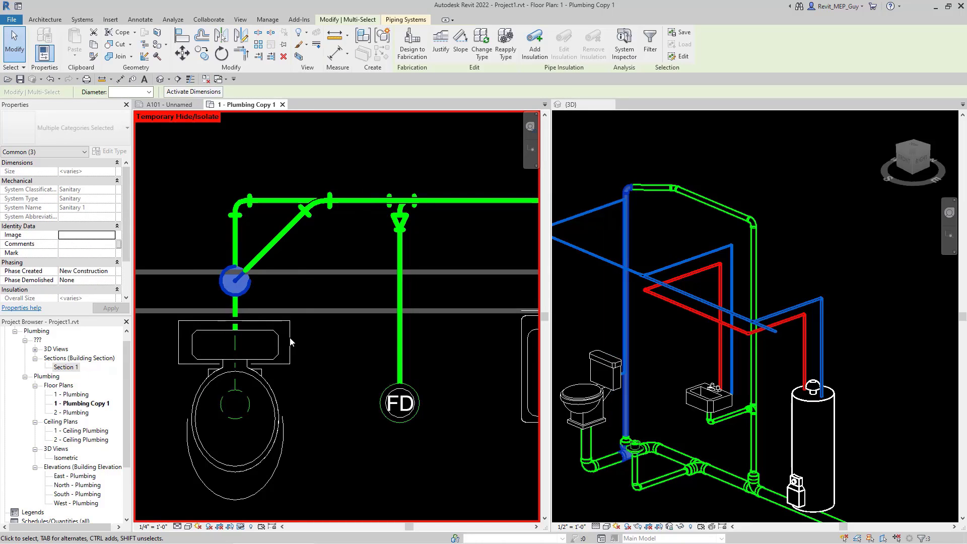
key("Up")
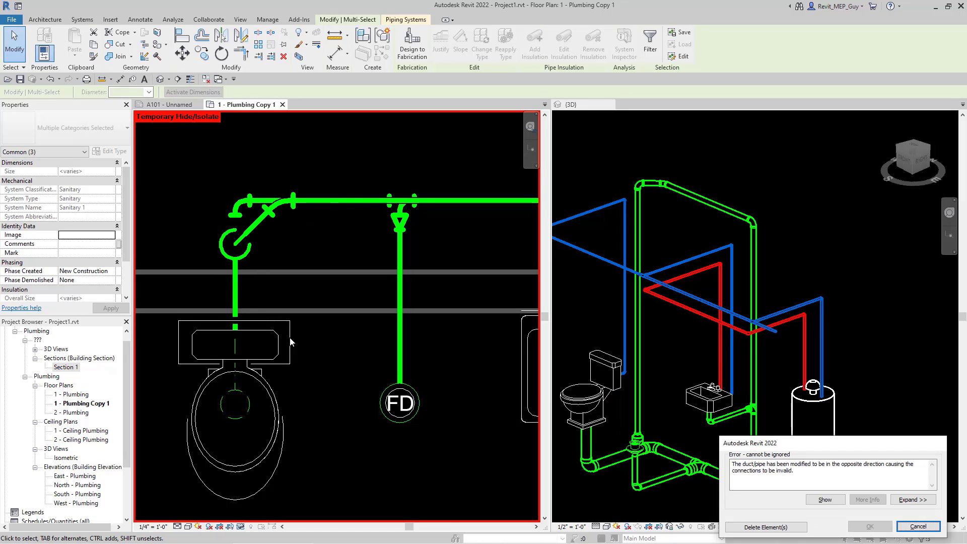
left_click(917, 525)
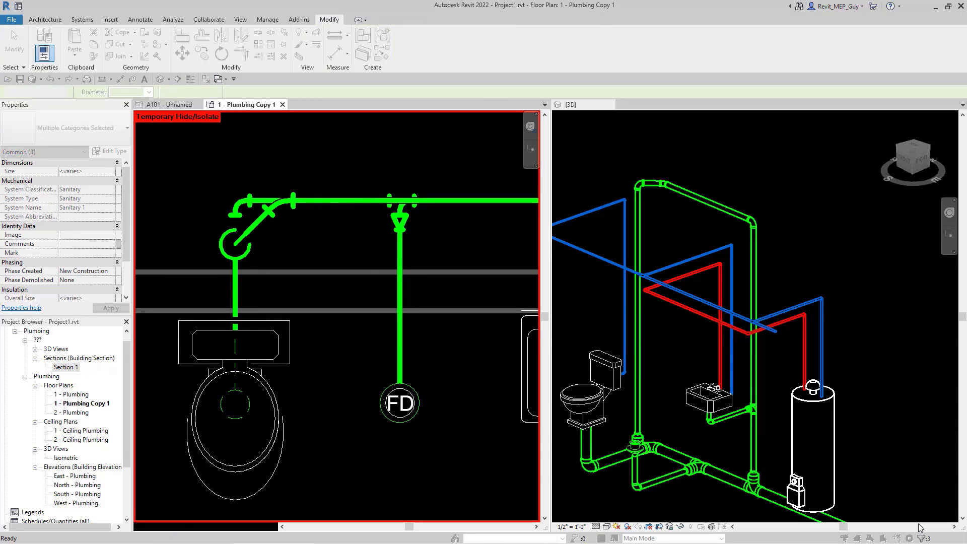
left_click_drag(188, 235, 291, 308)
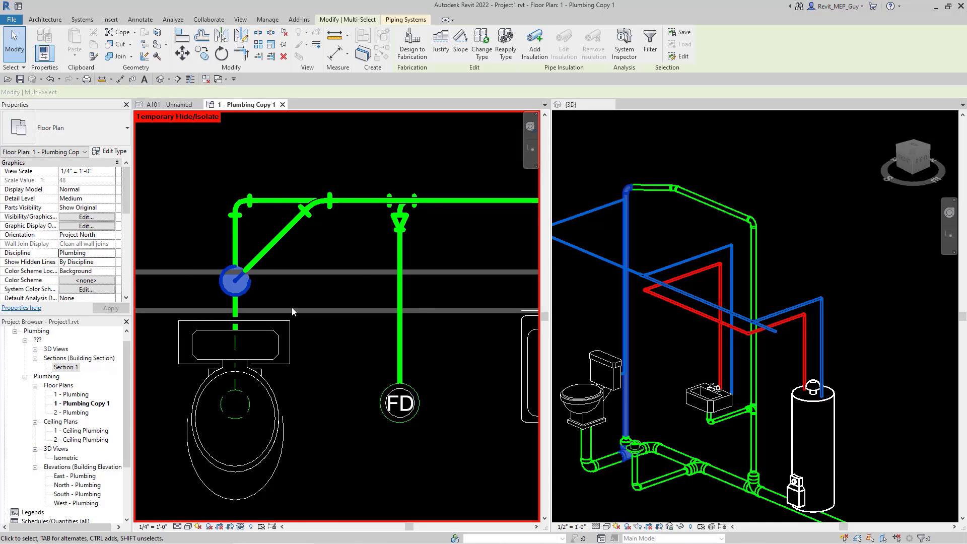
key("Down")
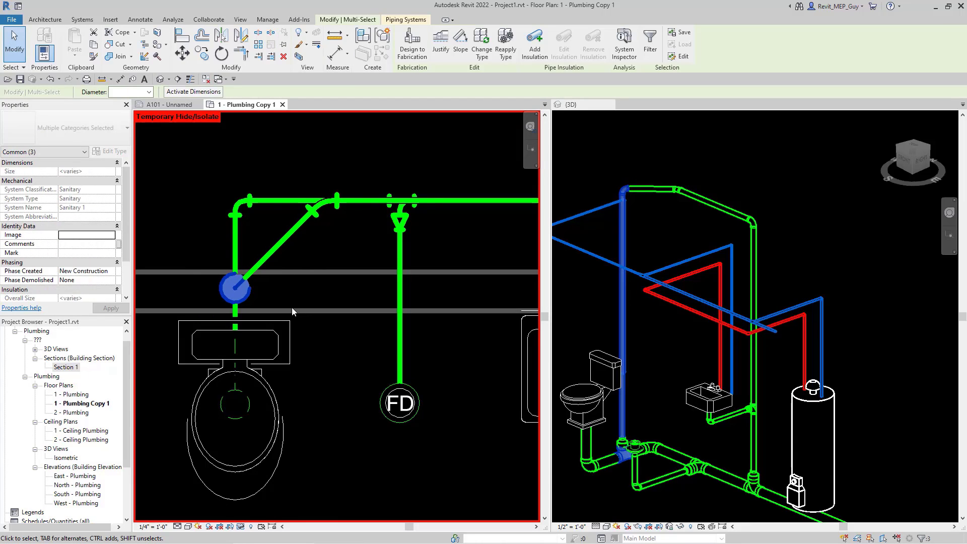
key("Escape")
Draw a 2" PVC - DWV vent pipe at 9' 6" from the overhead vent diagonally at 45° to the floor drain's pipe, with a vertical connection
scroll(238, 396, "down", 4)
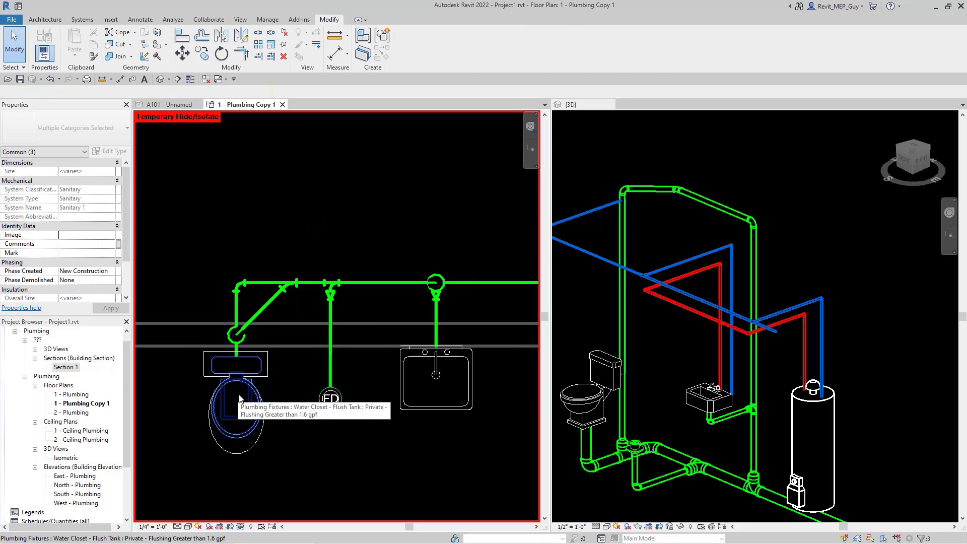
scroll(343, 385, "up", 3)
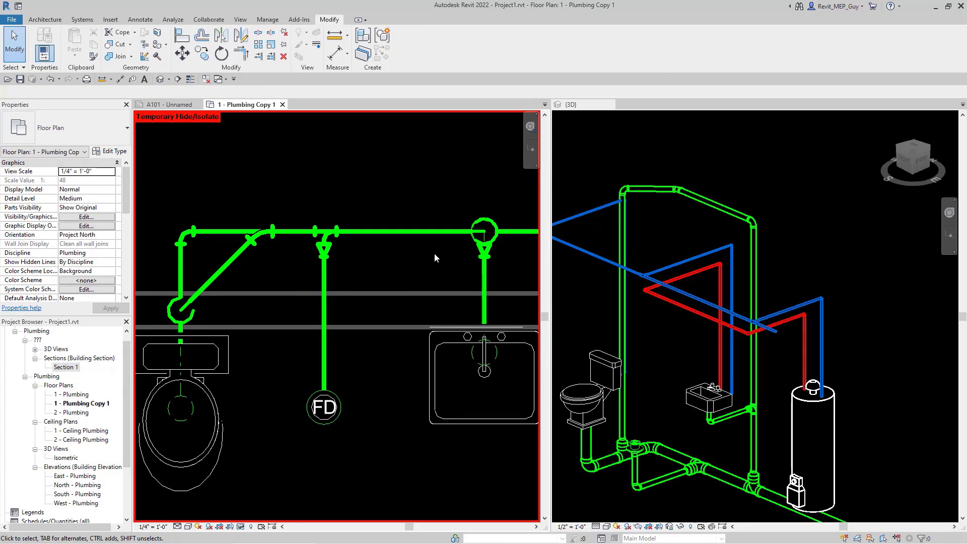
left_click(723, 207)
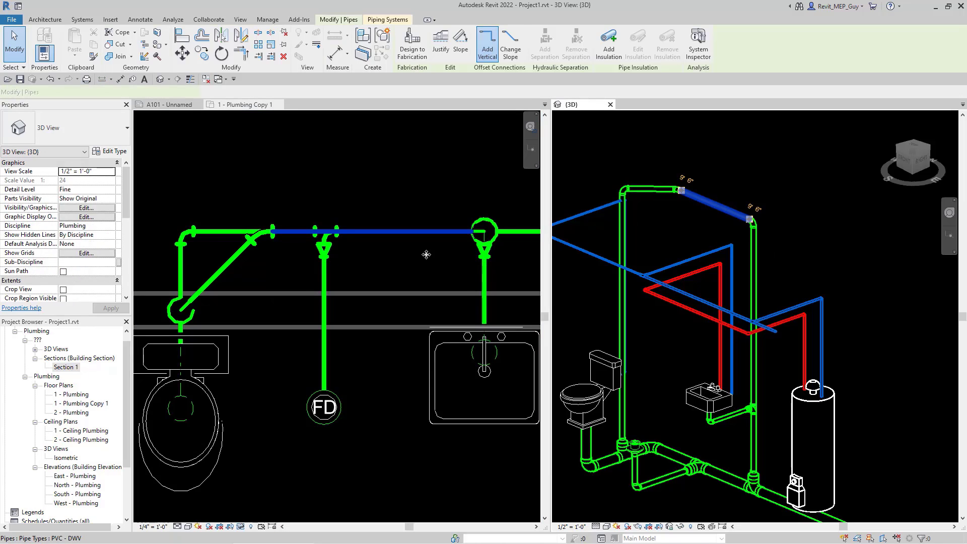
left_click(401, 231)
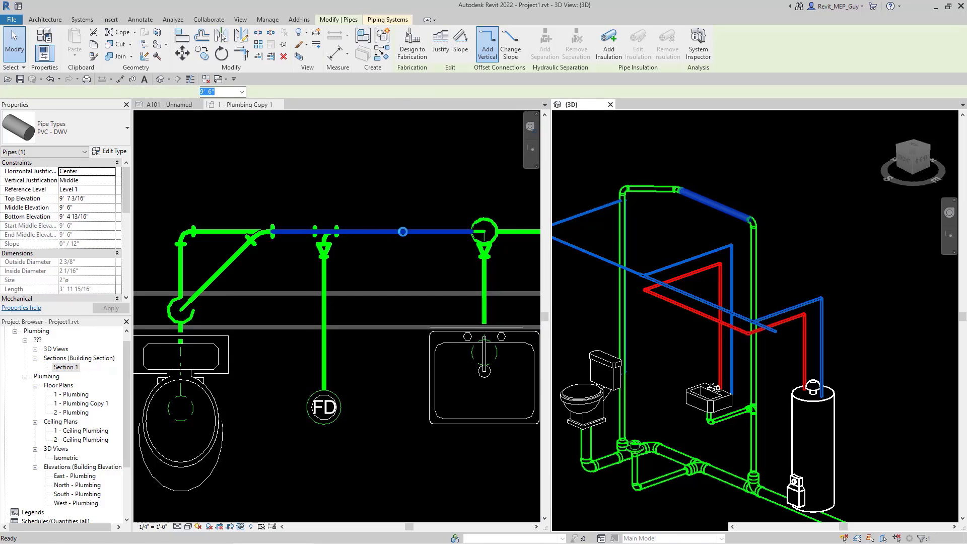
right_click(403, 232)
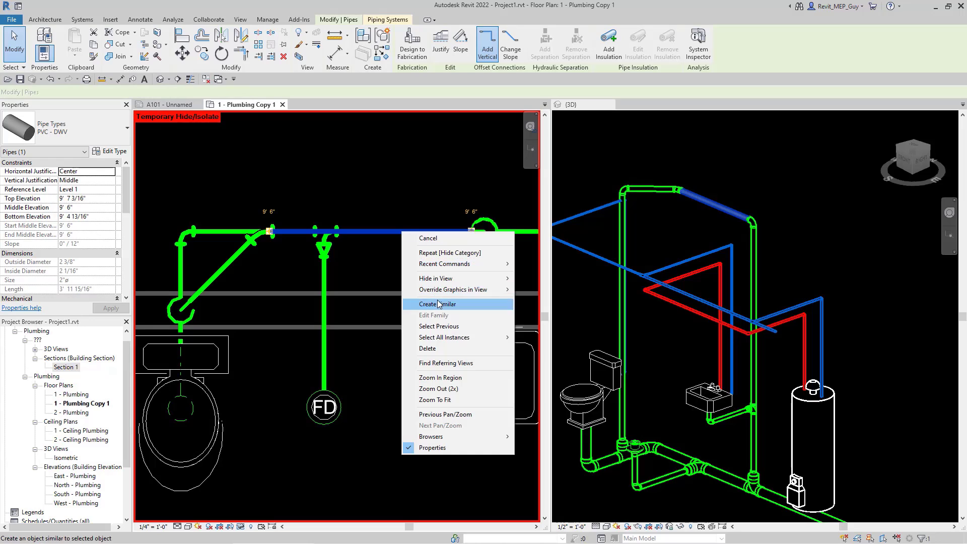
key("Escape")
key("c")
key("s")
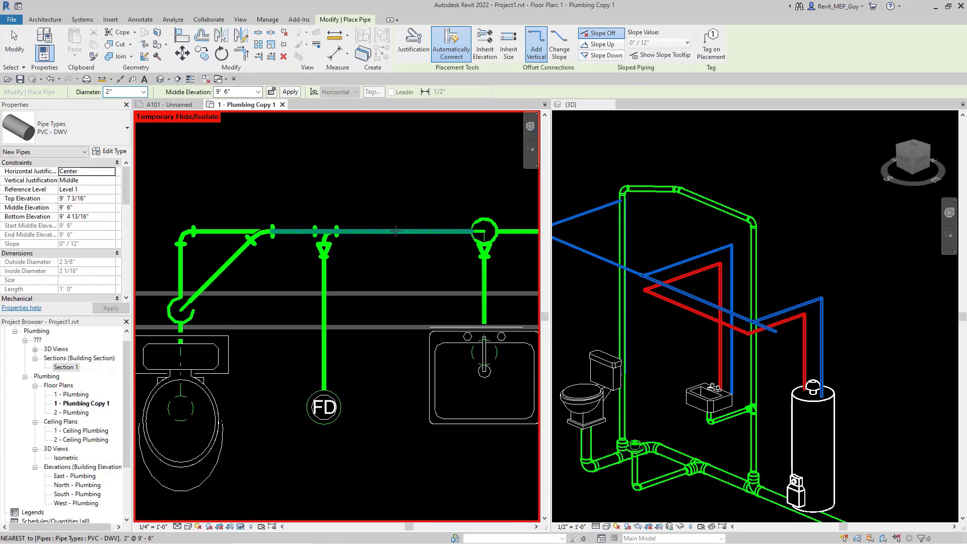
left_click(395, 231)
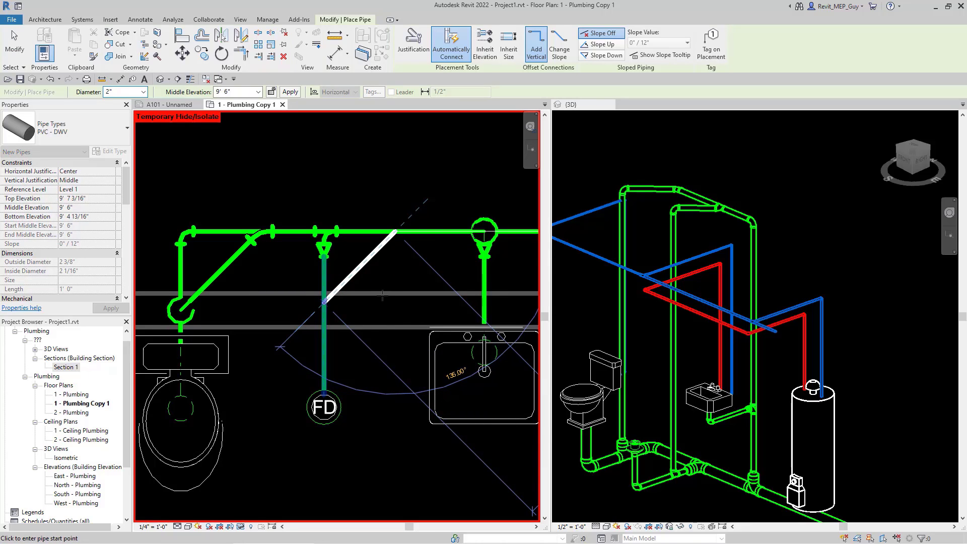
left_click(324, 302)
Examine in 3D how the new floor drain vent joins the overhead vent pipe and the drainage below
scroll(713, 207, "up", 3)
scroll(714, 206, "up", 3)
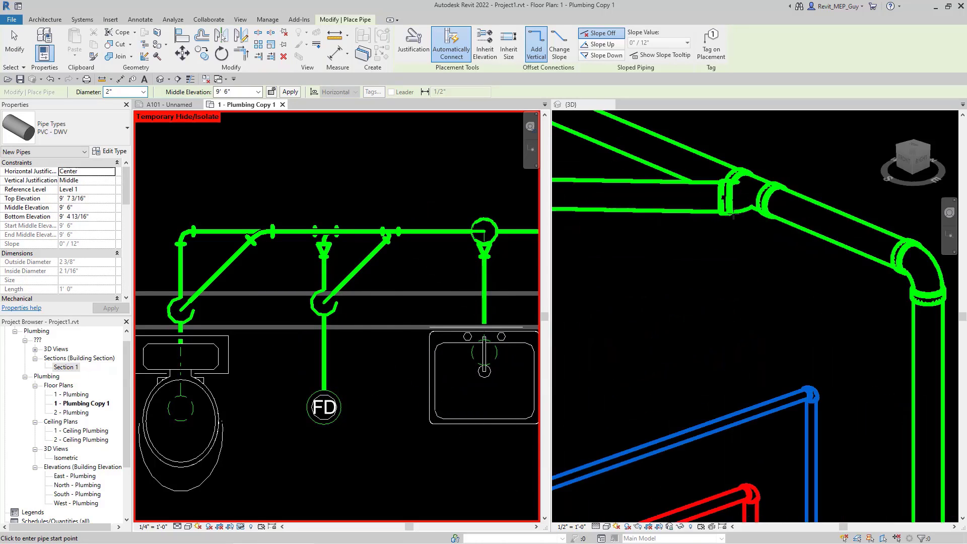
scroll(792, 211, "down", 5)
scroll(687, 228, "down", 4)
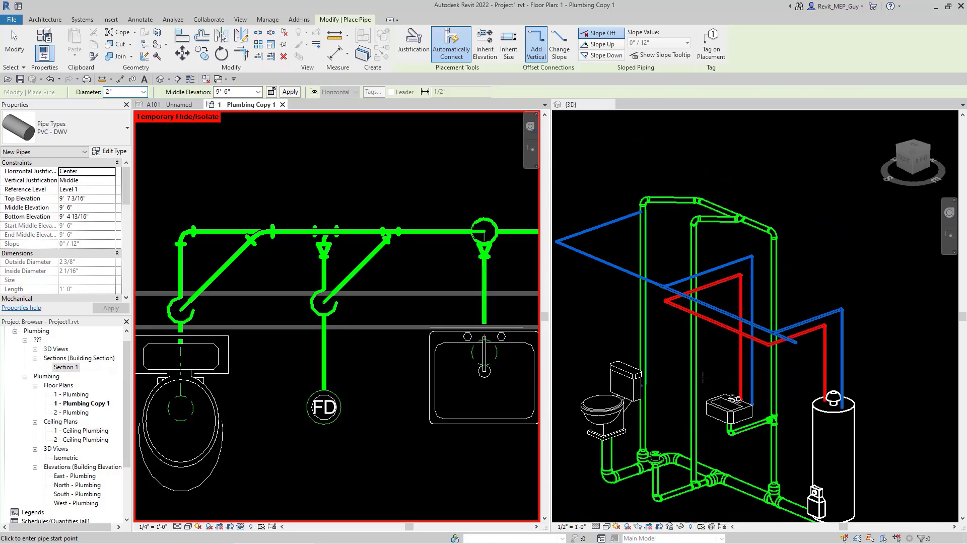
scroll(697, 490, "up", 5)
scroll(705, 428, "down", 5)
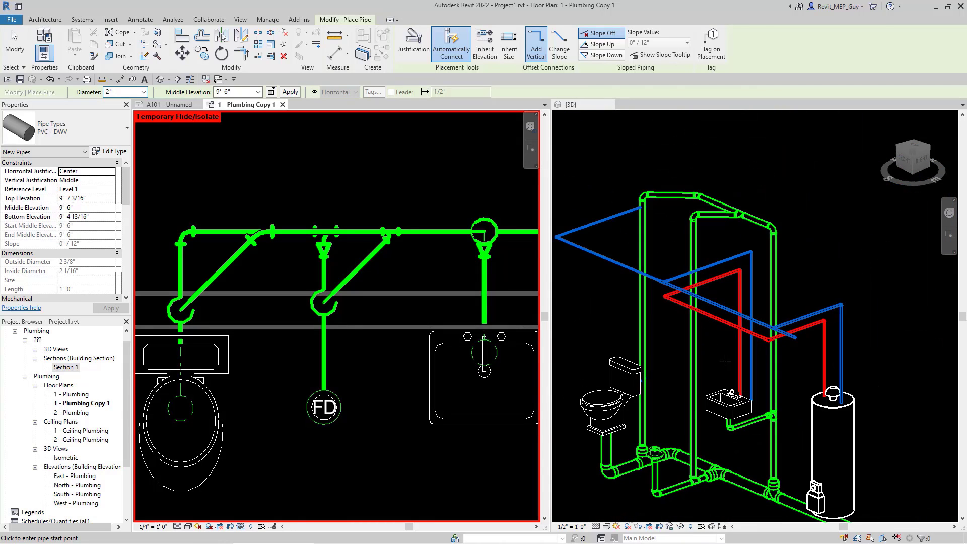
scroll(738, 196, "up", 3)
scroll(739, 196, "up", 3)
key("Escape")
key("Escape")
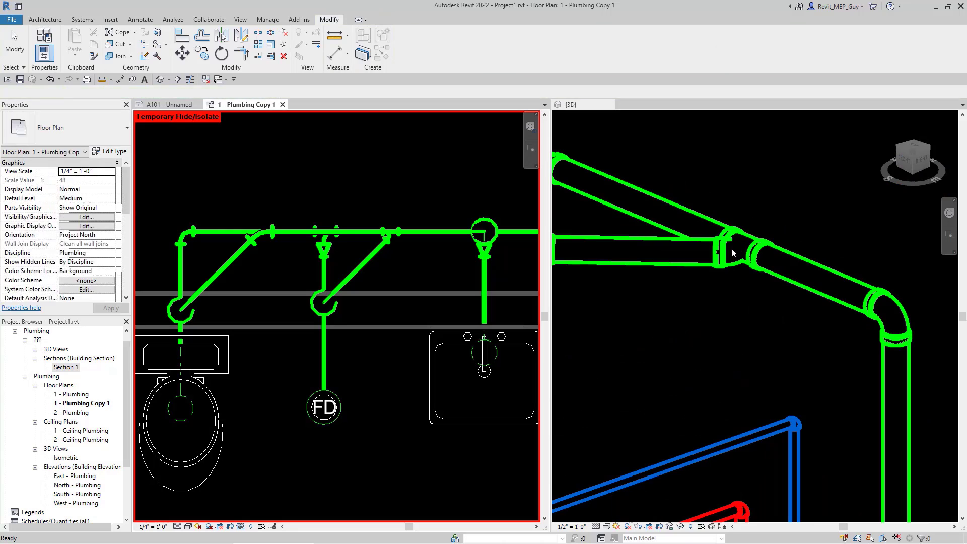
Delete the sanitary tee where the floor drain's diagonal vent branch meets the overhead vent pipe
left_click(731, 242)
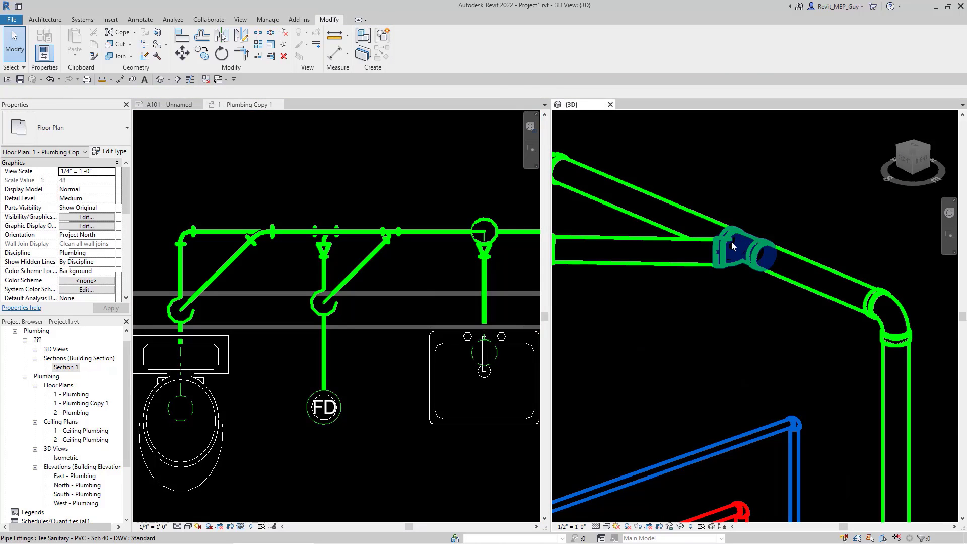
left_click(754, 265)
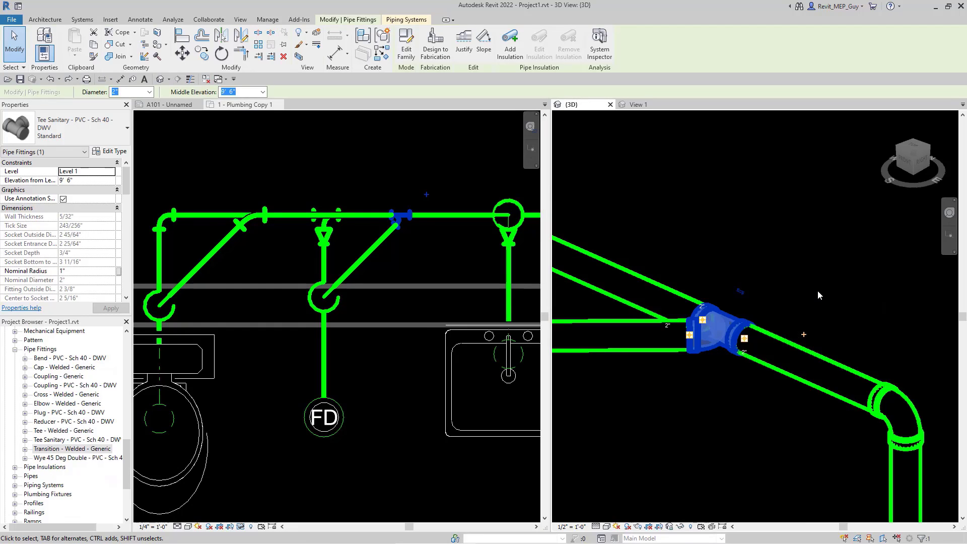
scroll(804, 277, "up", 1)
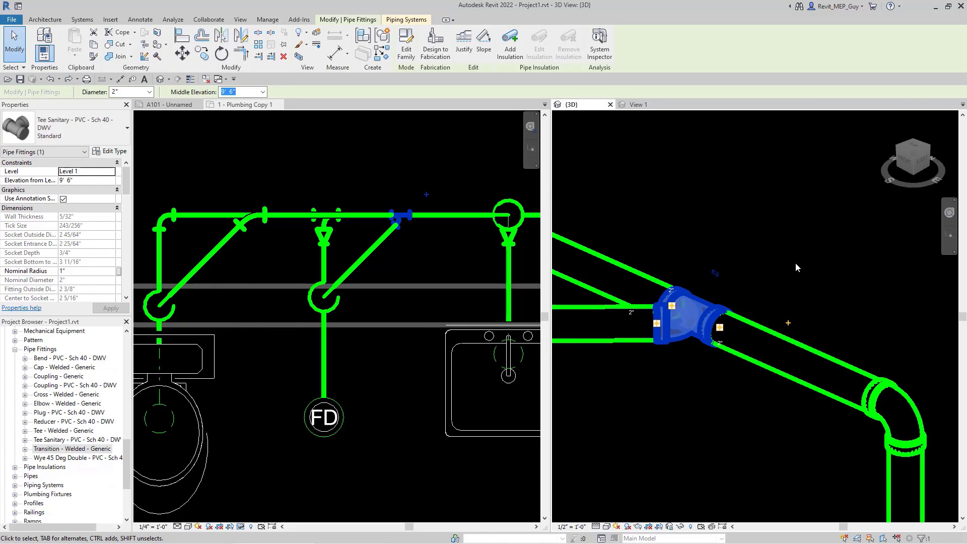
key("Delete")
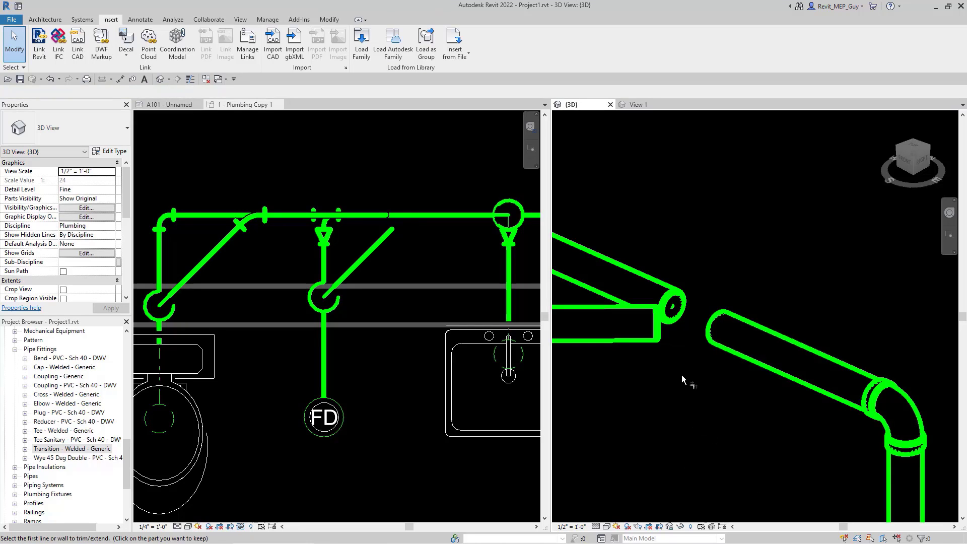
Trim the diagonal branch and the lavatory-side overhead pipe to a corner, and convert the resulting elbow into a sanitary tee
left_click(639, 329)
left_click(764, 351)
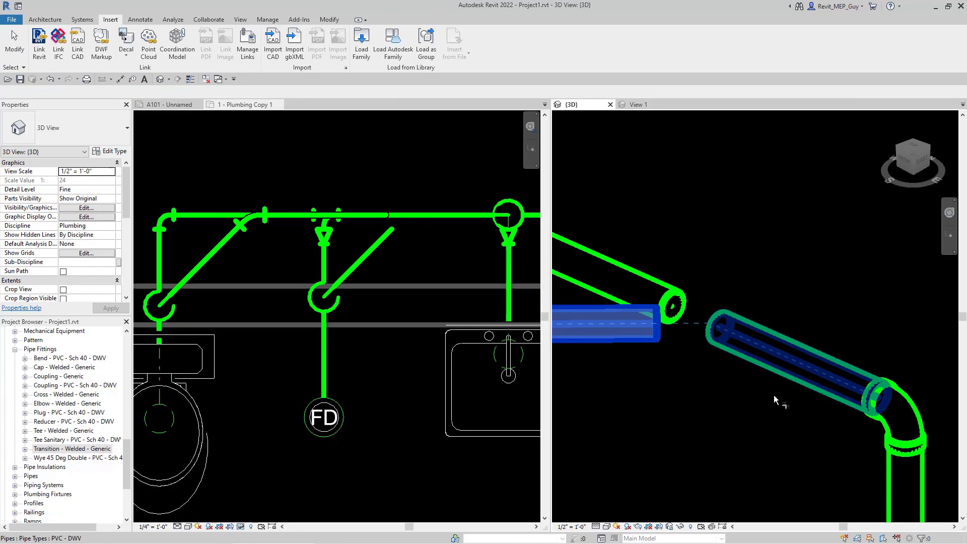
key("Escape")
key("Escape")
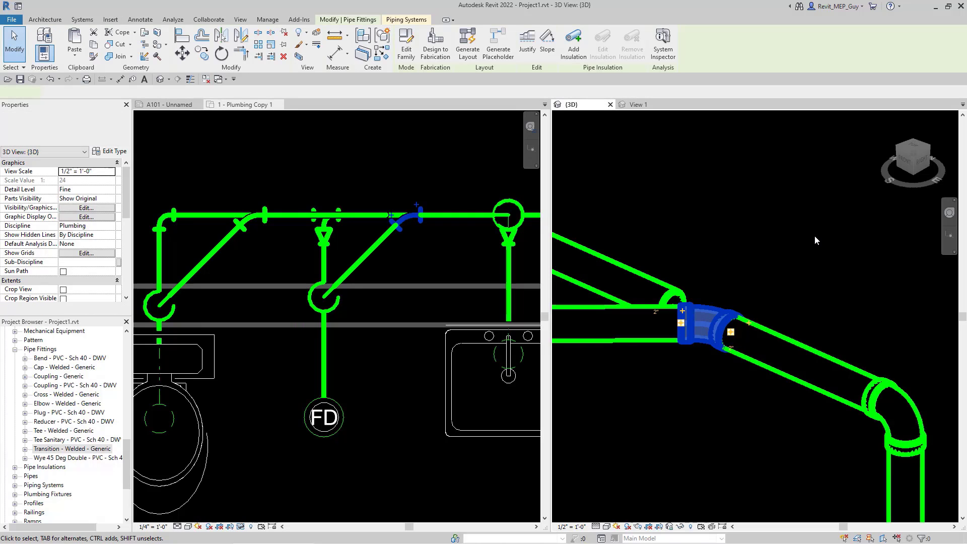
middle_click_drag(814, 236, 830, 317, "shift")
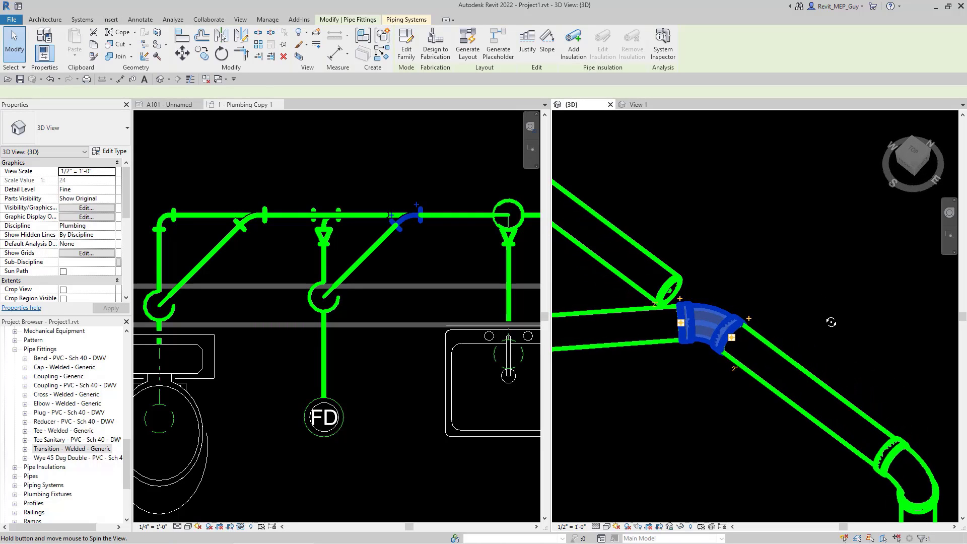
left_click(682, 301)
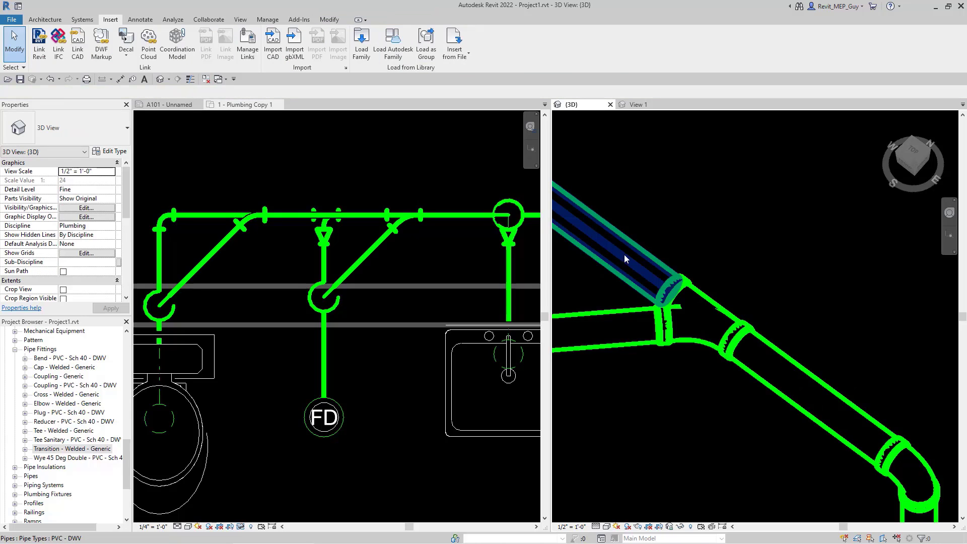
Extend the open end of the toilet-side overhead vent pipe to the new tee's free opening and connect it
left_click(669, 292)
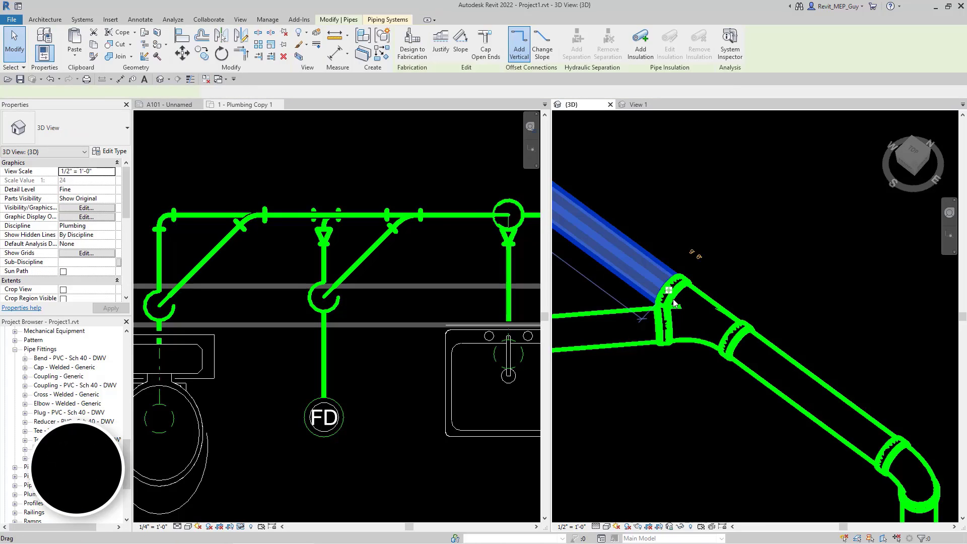
left_click_drag(647, 274, 672, 291)
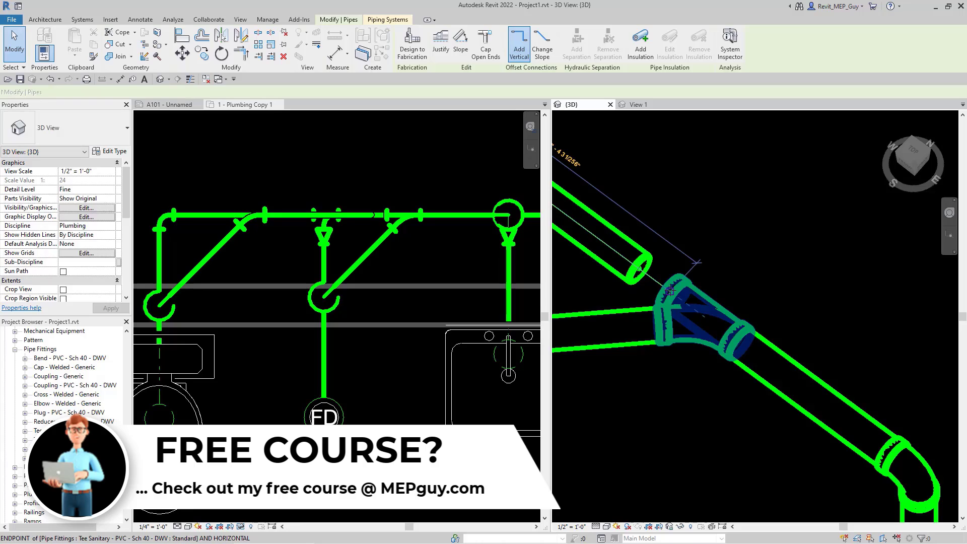
left_click_drag(785, 285, 784, 285)
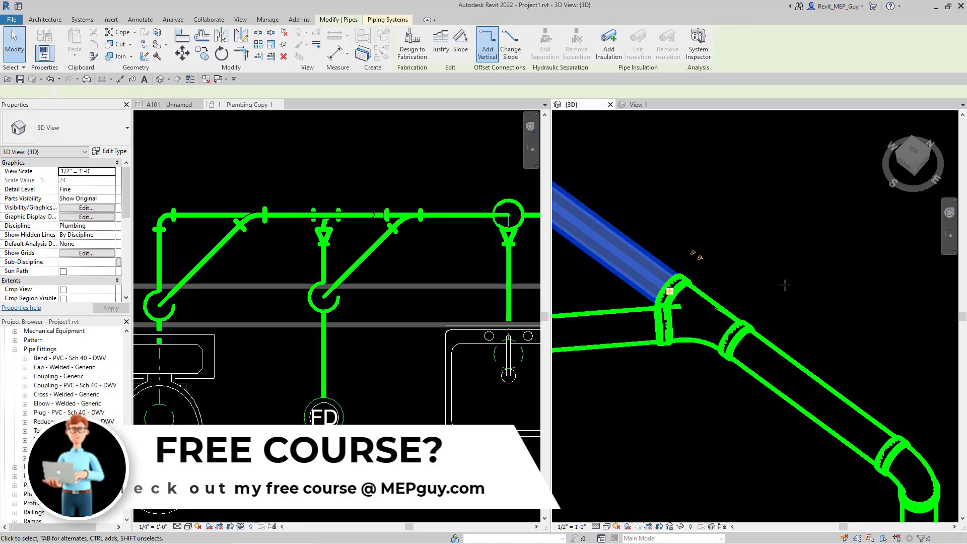
left_click(744, 295)
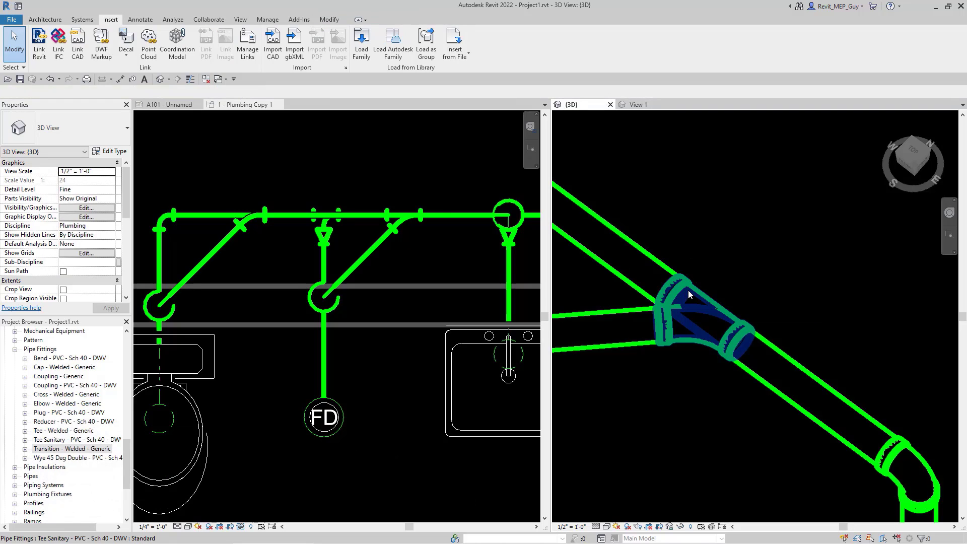
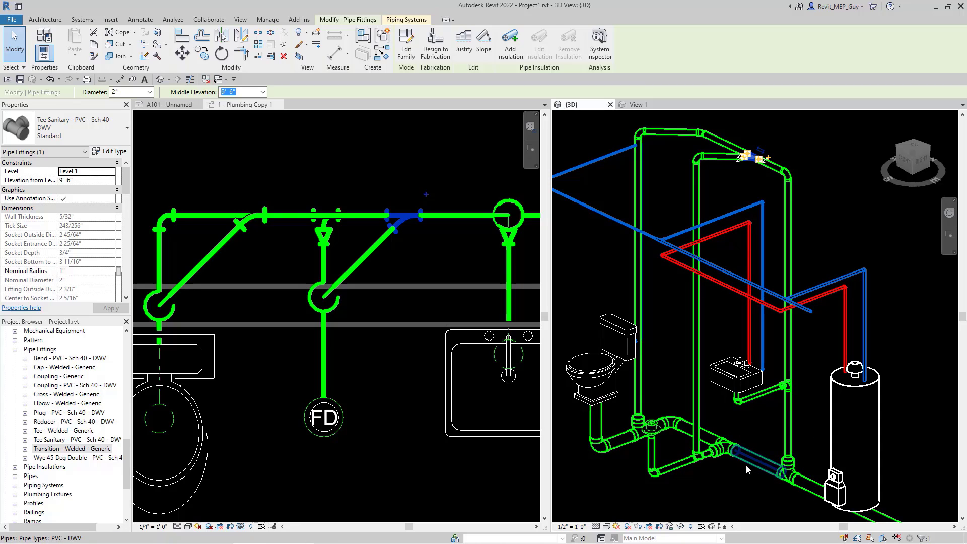
Detach the lower end of the toilet's vertical vent pipe from the reducer and raise it to about -0' 7"
left_click(641, 391)
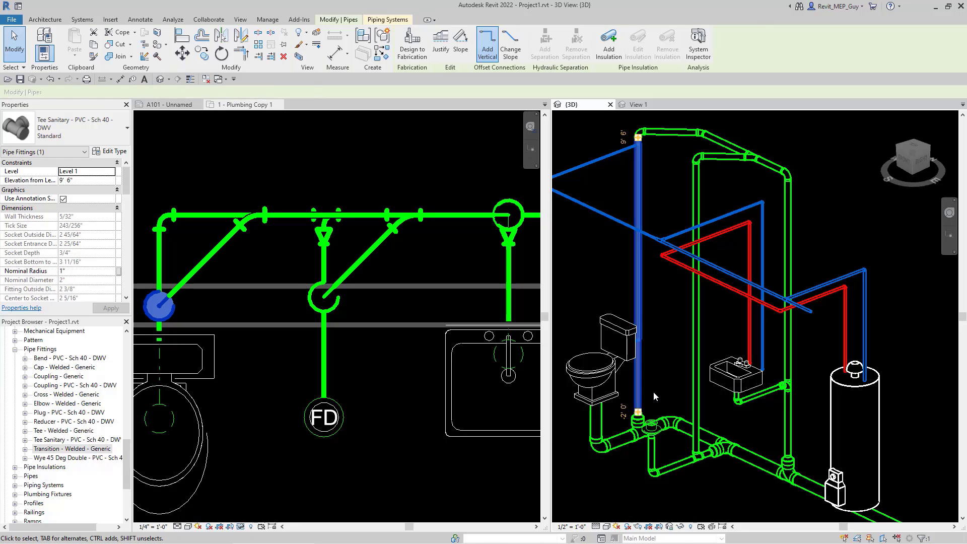
left_click(653, 391)
scroll(632, 418, "up", 3)
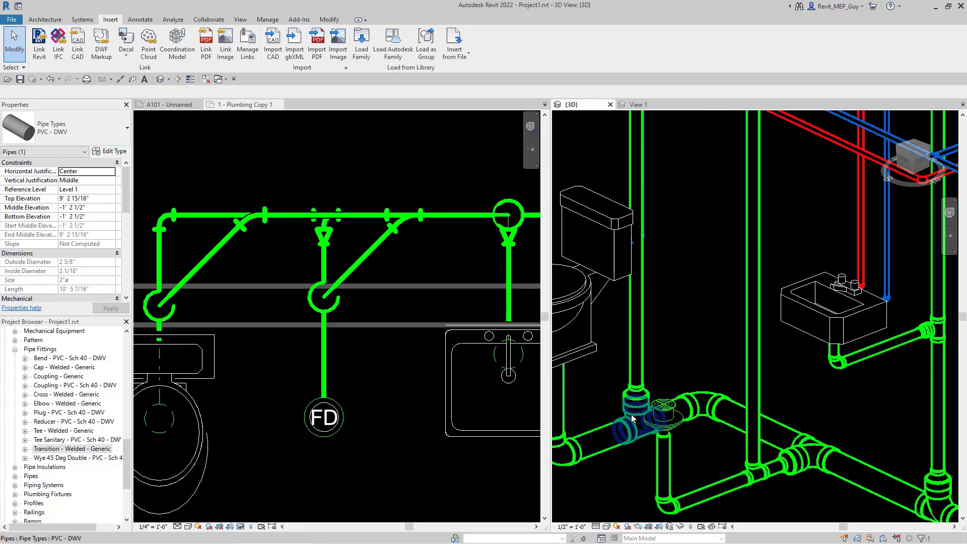
left_click_drag(612, 356, 661, 401)
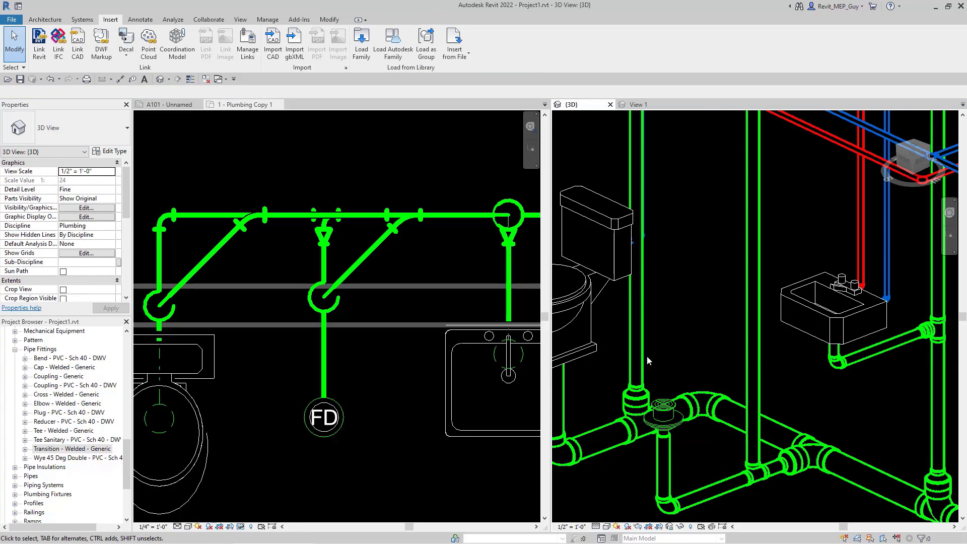
left_click(649, 379)
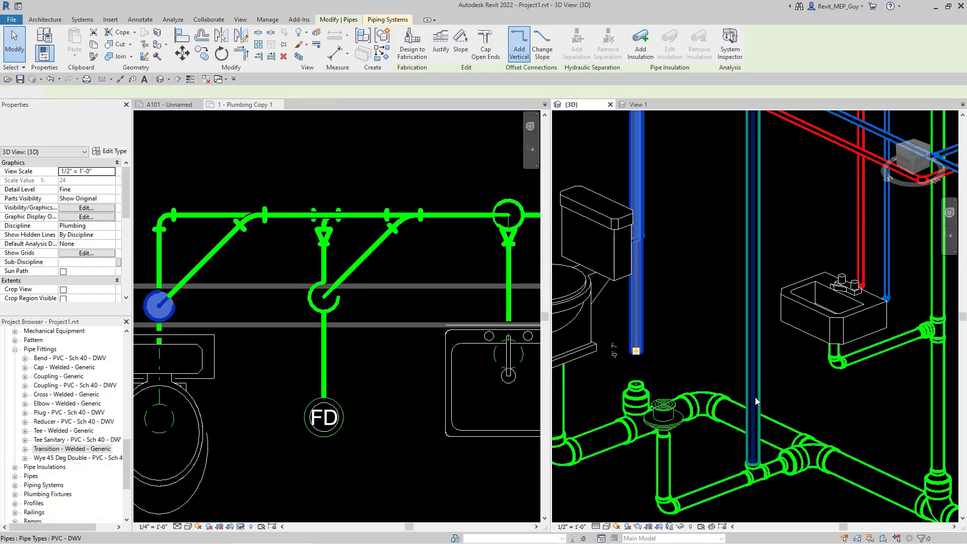
key("Escape")
Detach the lower end of the floor drain's vertical vent pipe from its tee, leaving a gap above the fitting
left_click(755, 463)
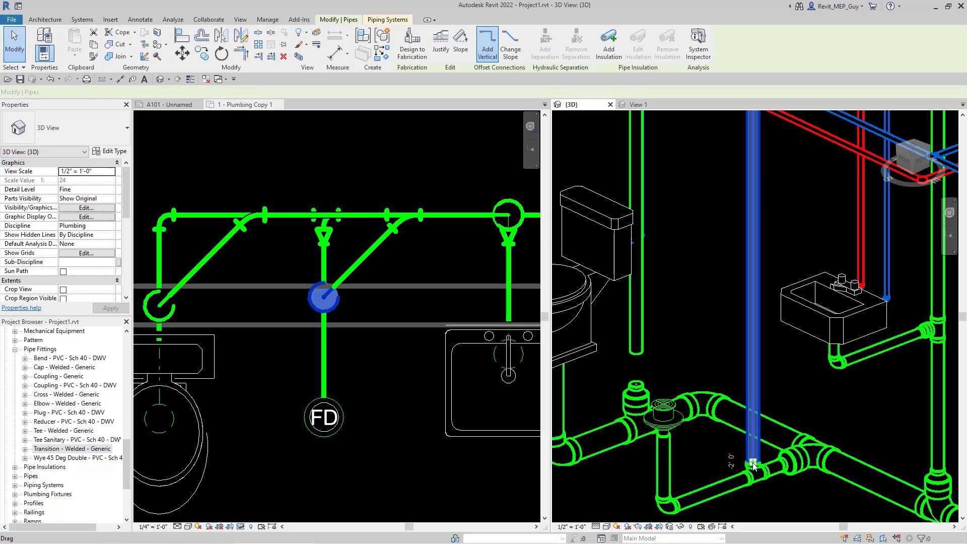
left_click_drag(753, 400, 752, 401)
scroll(636, 405, "down", 4)
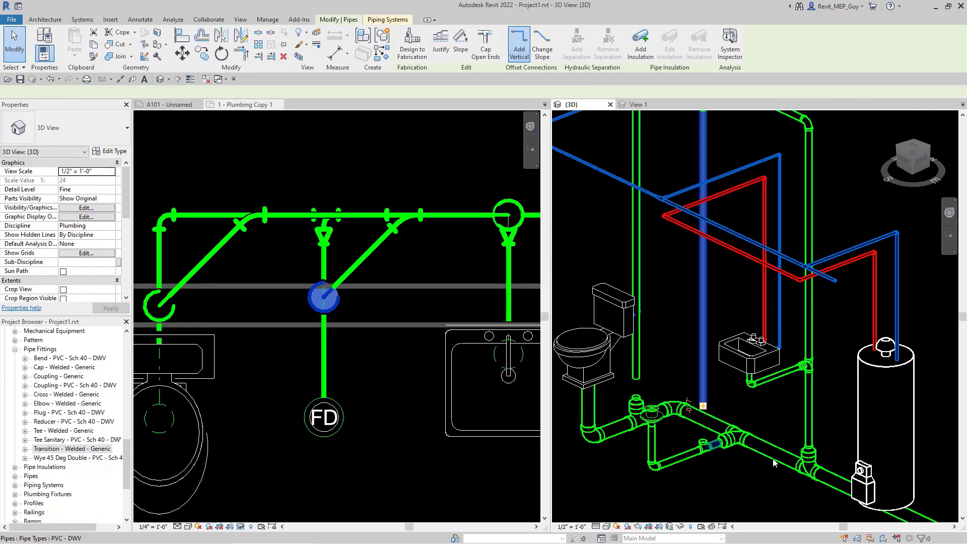
key("Escape")
Detach the vertical vent pipe above the lavatory's sanitary tee and raise its lower end to about 2' 1"
scroll(843, 449, "up", 4)
scroll(845, 455, "up", 1)
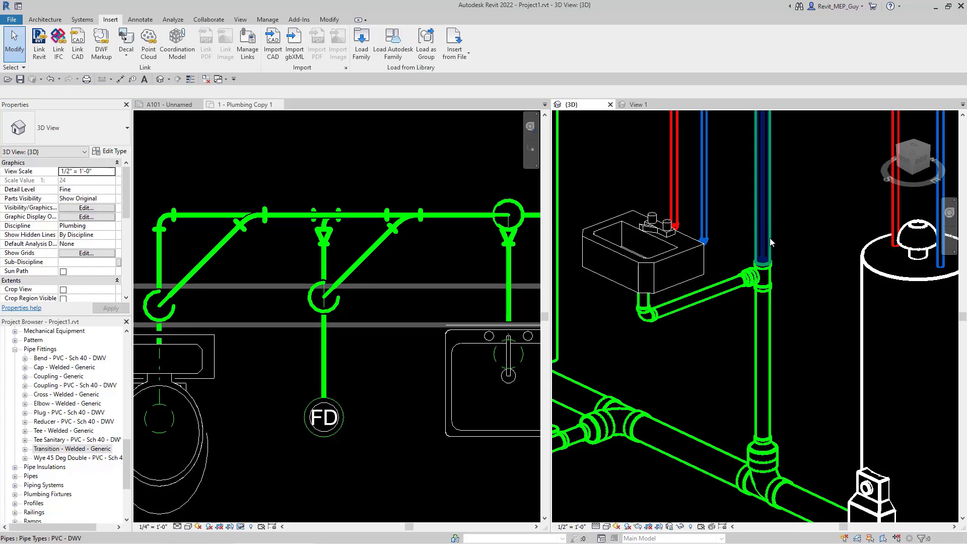
left_click(763, 268)
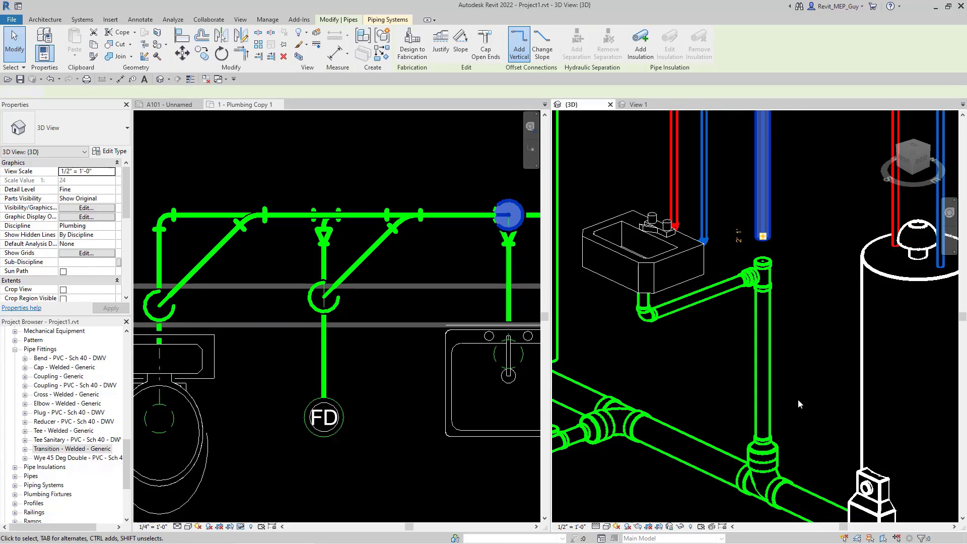
key("Escape")
scroll(794, 405, "down", 5)
scroll(789, 407, "down", 2)
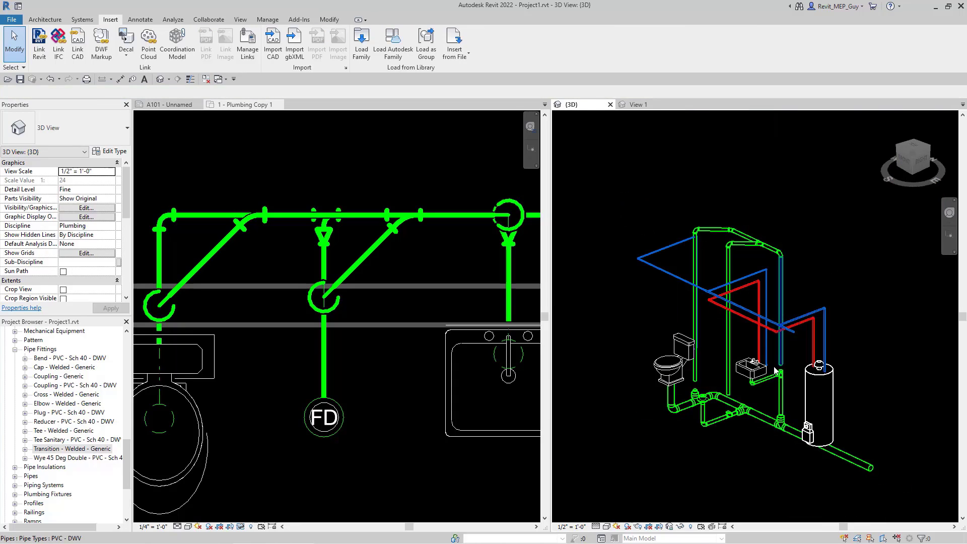
Change the system type of the detached lavatory vent riser and its connected vent piping to Vent
scroll(794, 366, "up", 3)
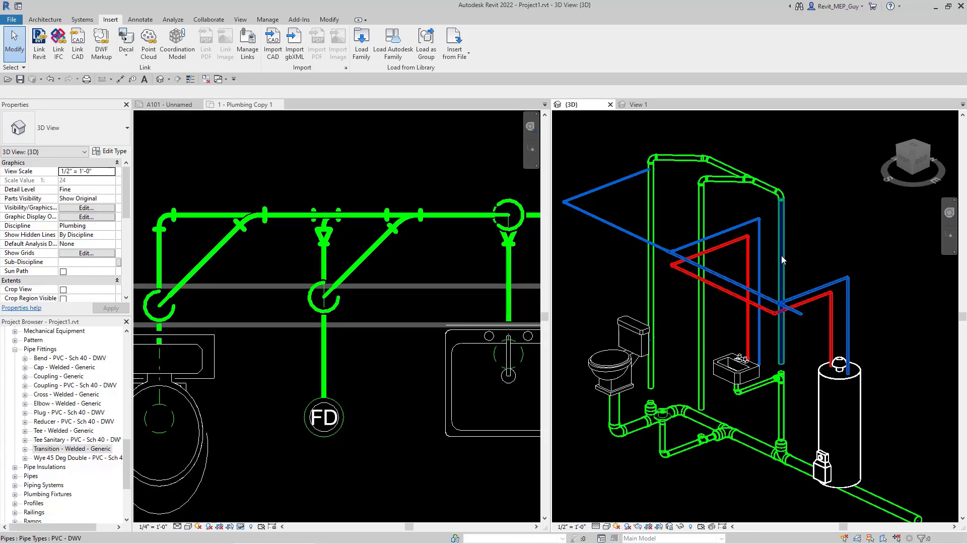
left_click(799, 264)
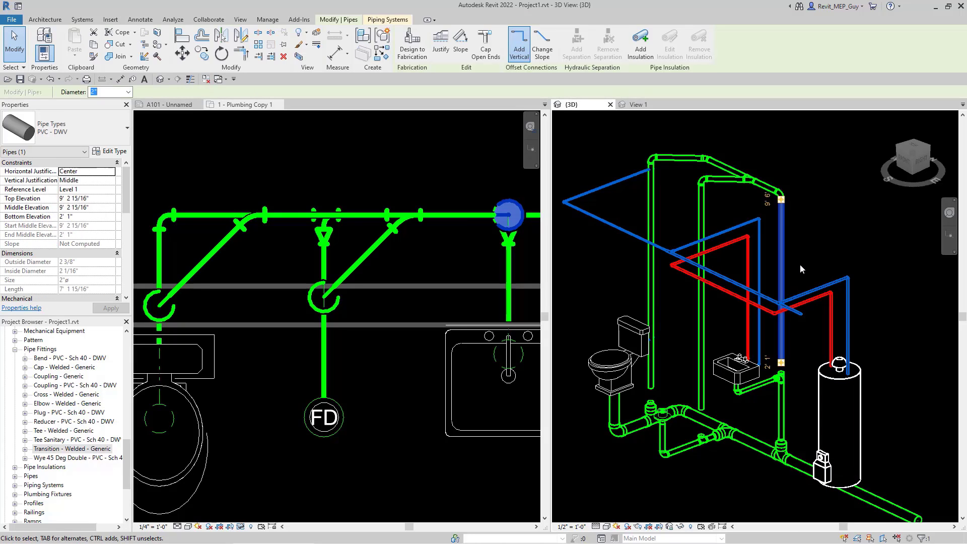
scroll(83, 230, "down", 4)
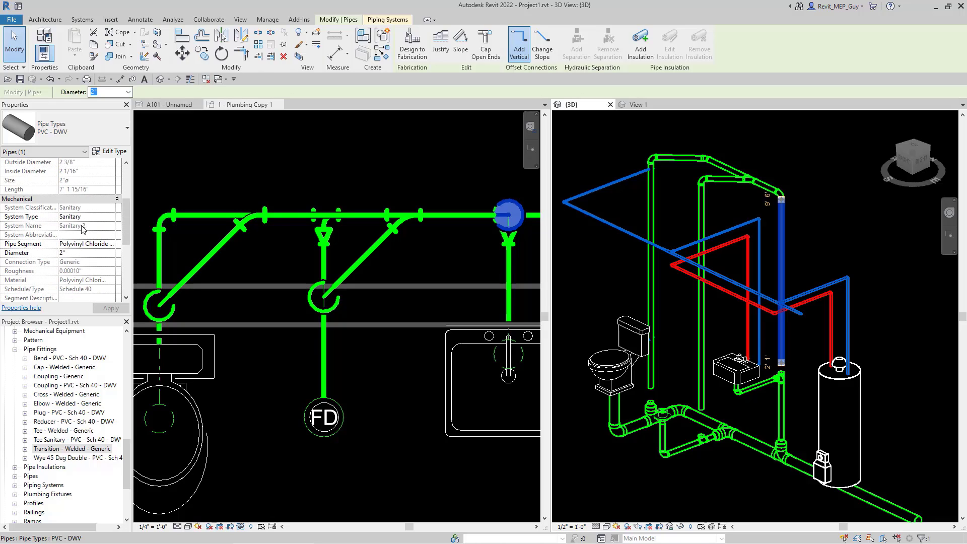
left_click(106, 216)
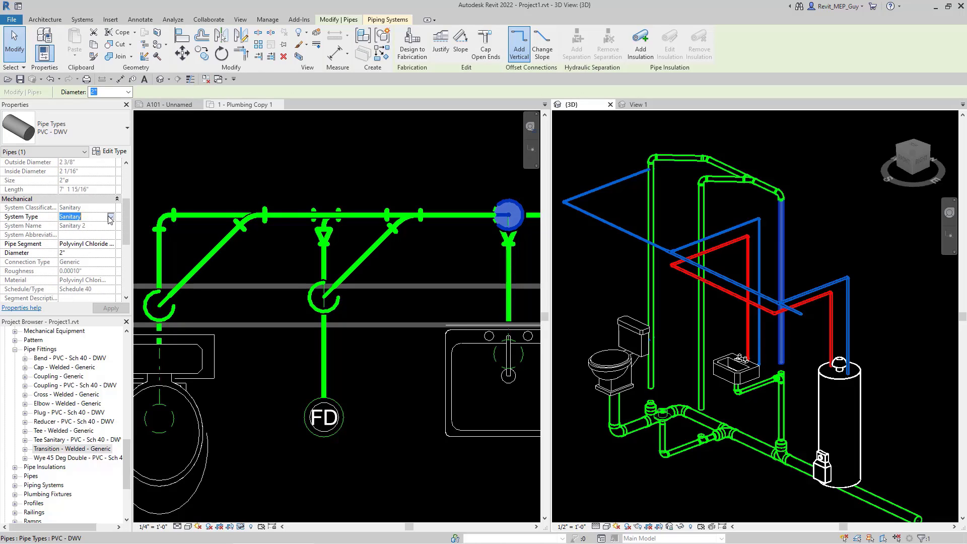
left_click(110, 217)
left_click(68, 264)
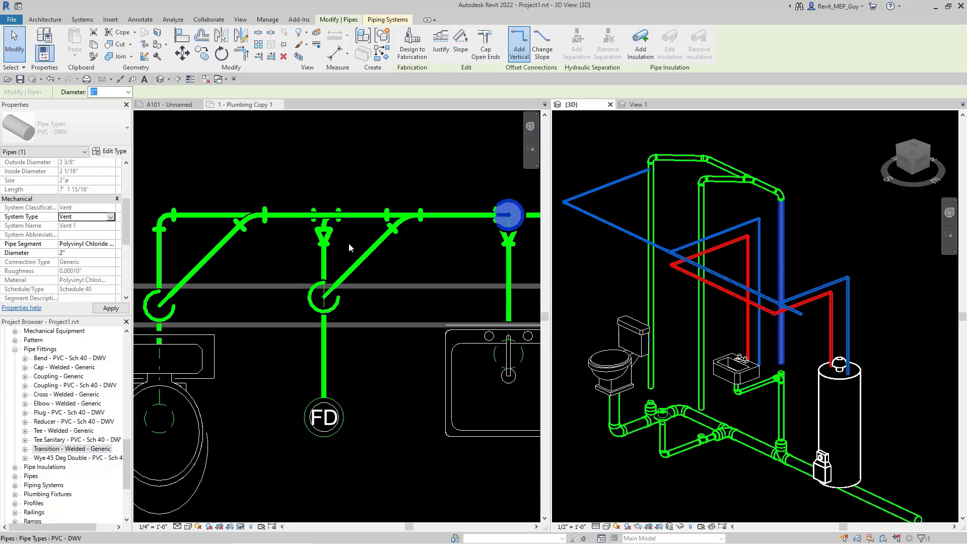
left_click(844, 232)
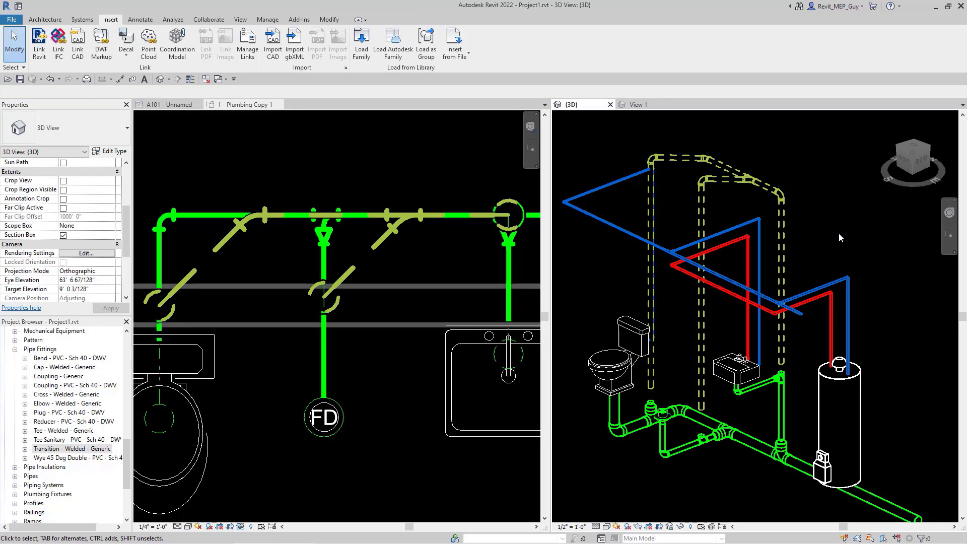
Review the Vent piping system type's graphic overrides, including the available line patterns, keeping the Dash pattern
scroll(825, 286, "up", 1)
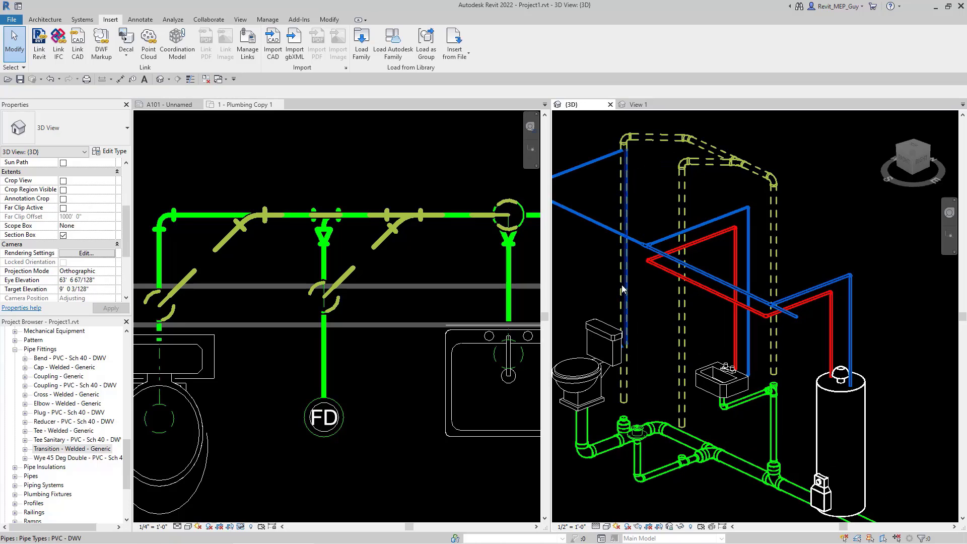
scroll(582, 261, "up", 2)
scroll(826, 302, "down", 1)
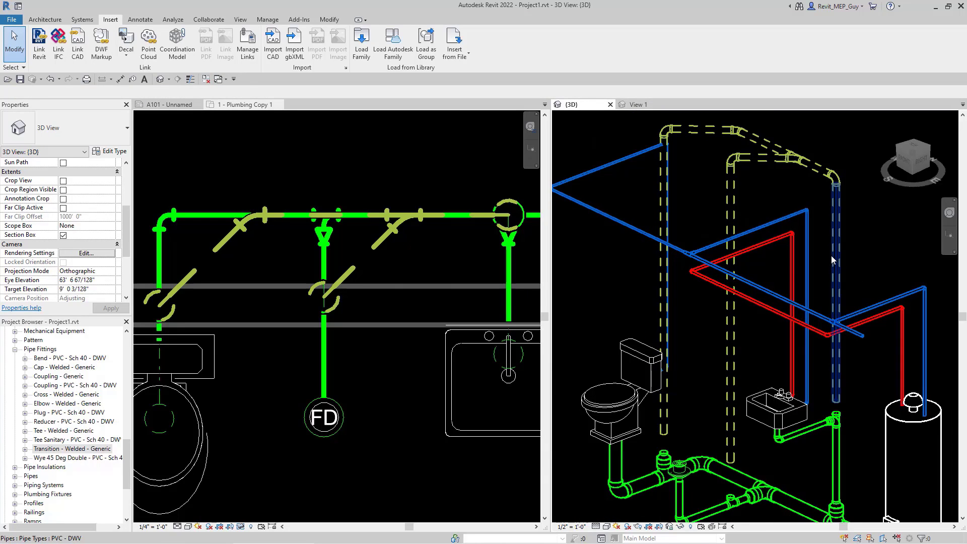
left_click(861, 267)
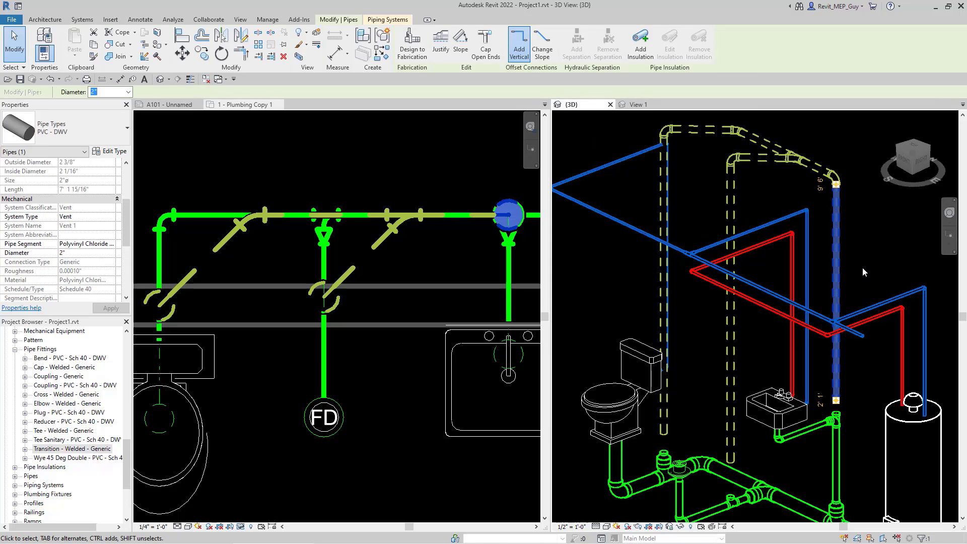
left_click(389, 20)
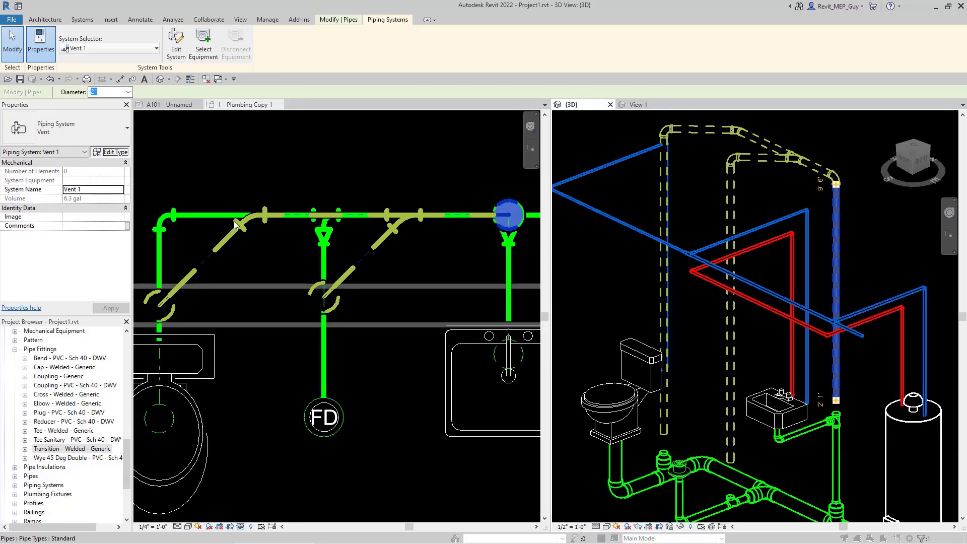
left_click(114, 151)
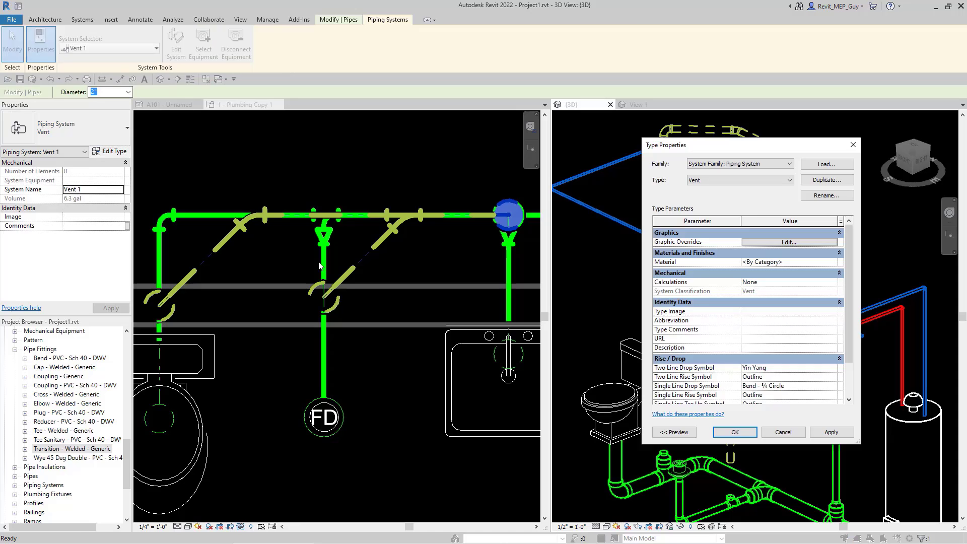
left_click(769, 243)
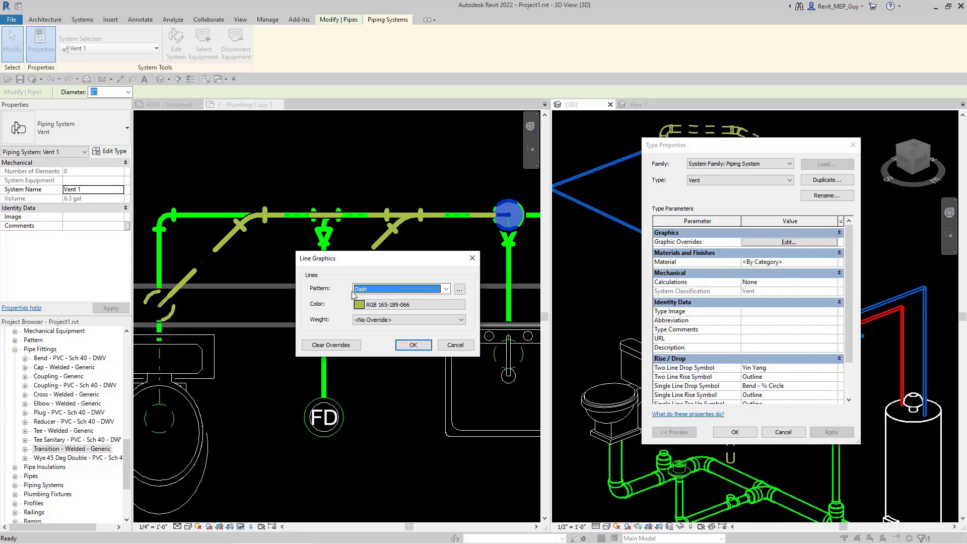
left_click(446, 289)
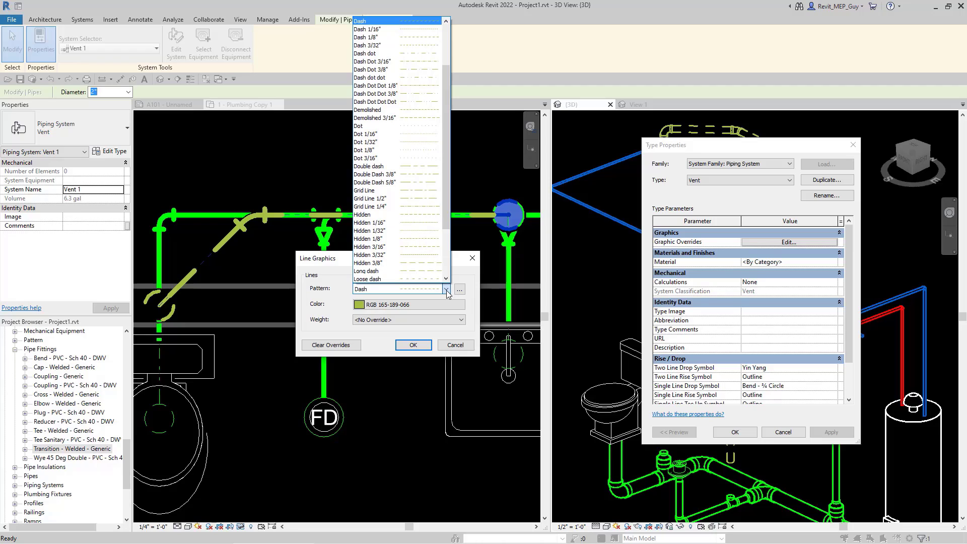
left_click(445, 289)
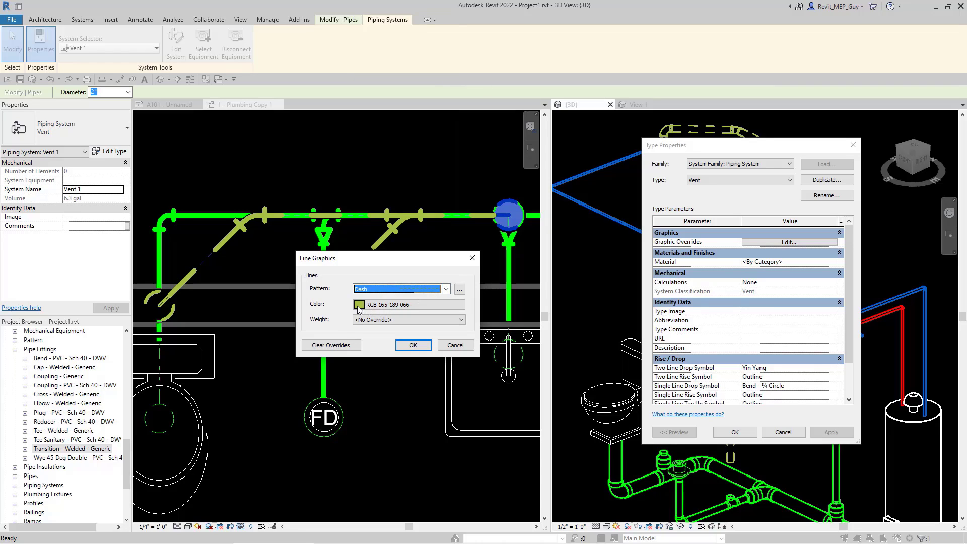
left_click(416, 348)
left_click(736, 432)
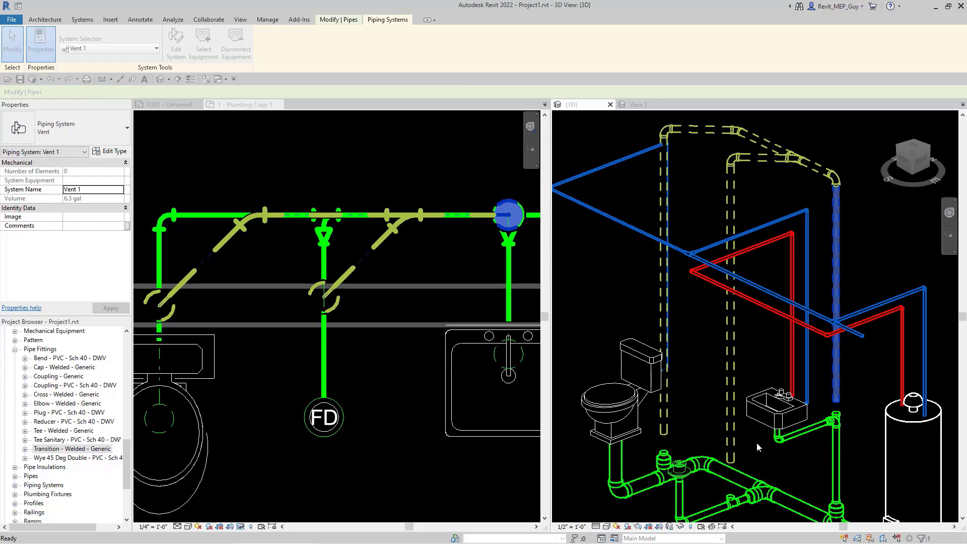
scroll(740, 431, "down", 1)
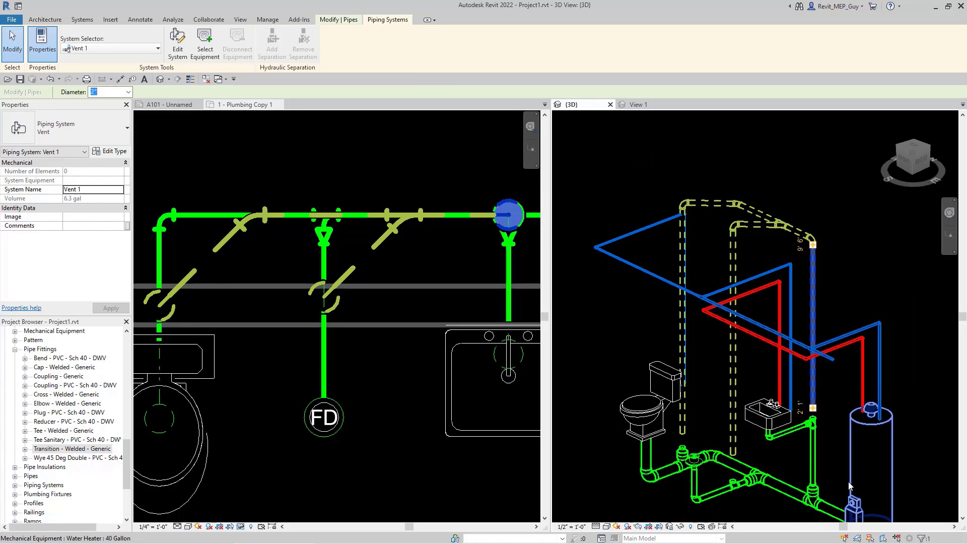
key("Escape")
Extend the lower end of the toilet's vent riser down to the reducer and reconnect it
middle_click_drag(854, 480, 858, 404)
scroll(661, 403, "up", 2)
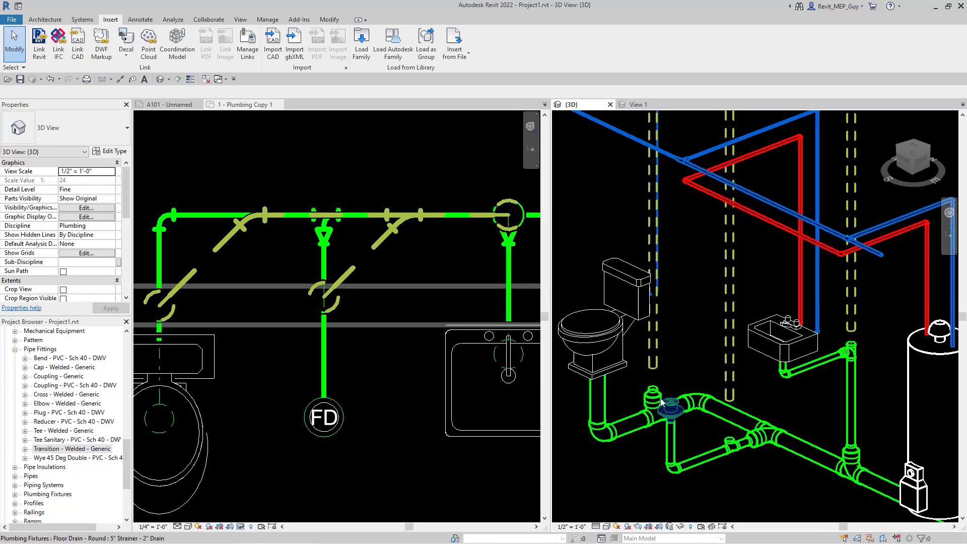
scroll(661, 402, "up", 2)
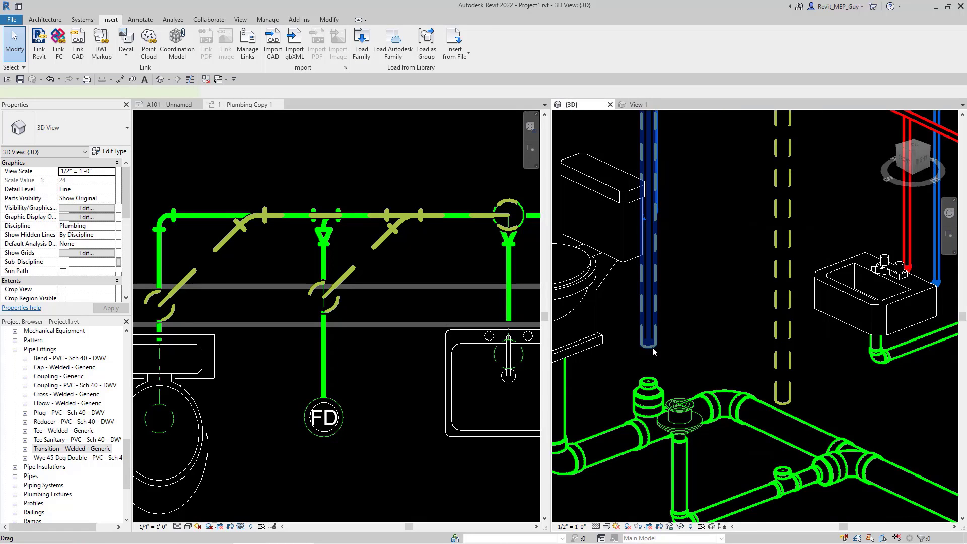
left_click(649, 349)
left_click_drag(649, 346, 649, 381)
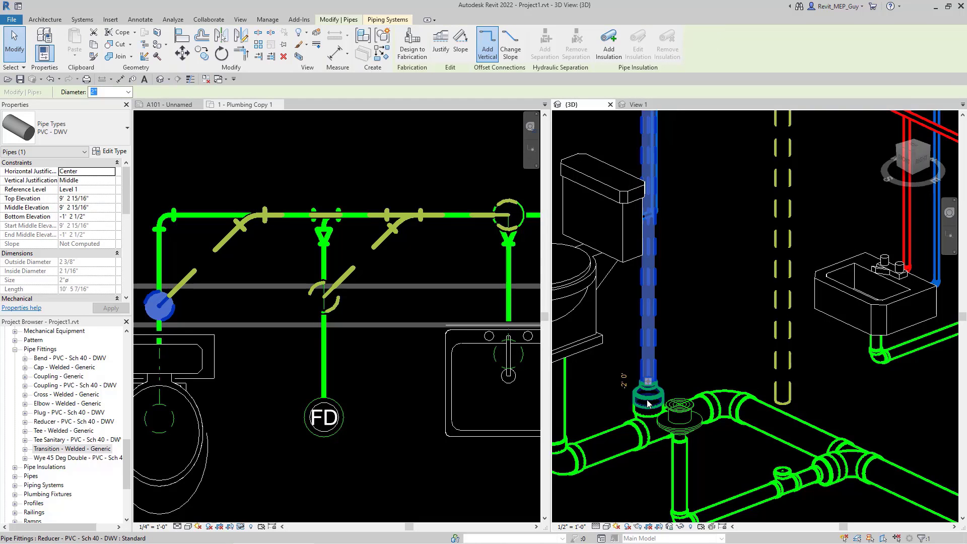
scroll(651, 376, "up", 2)
scroll(645, 385, "down", 5)
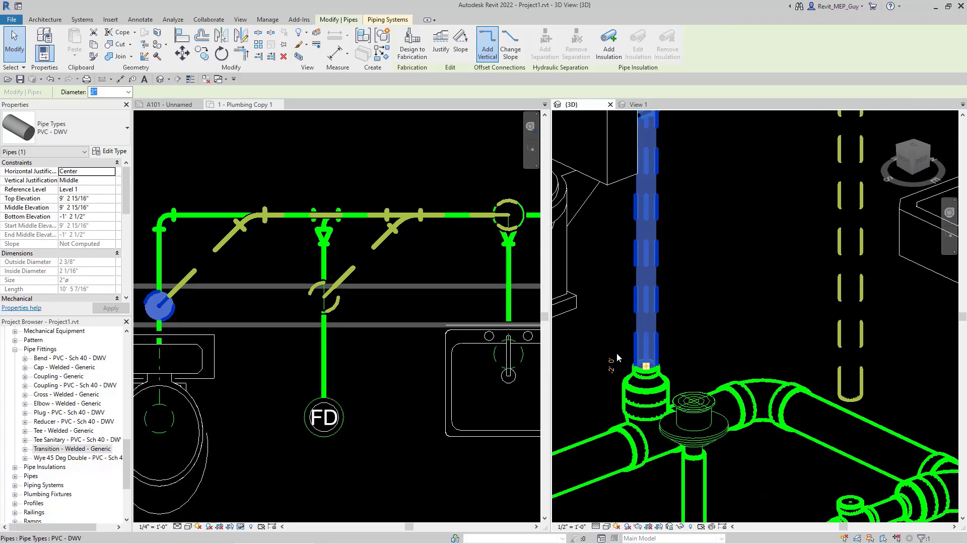
Extend the floor drain's vent riser down to the open tee on its drain line and reconnect it
left_click(738, 353)
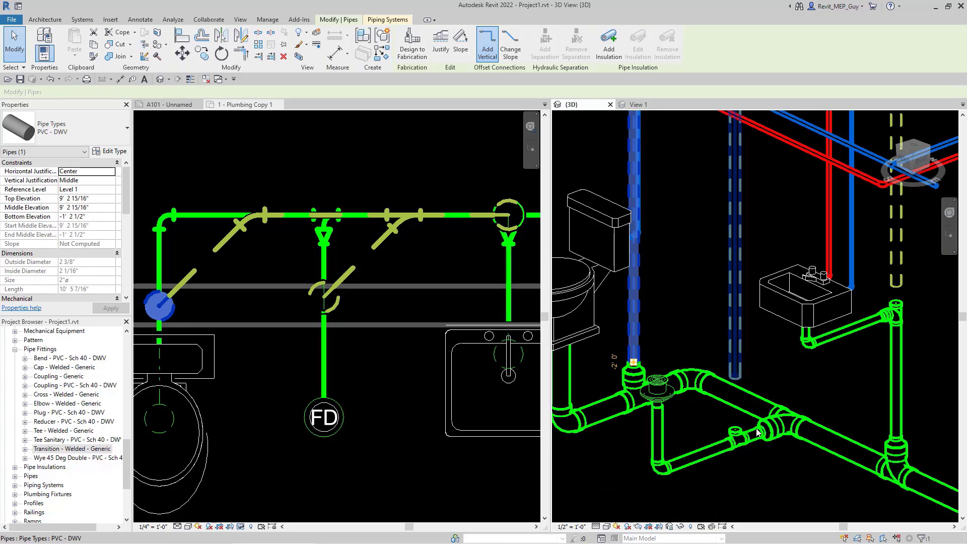
scroll(774, 460, "up", 1)
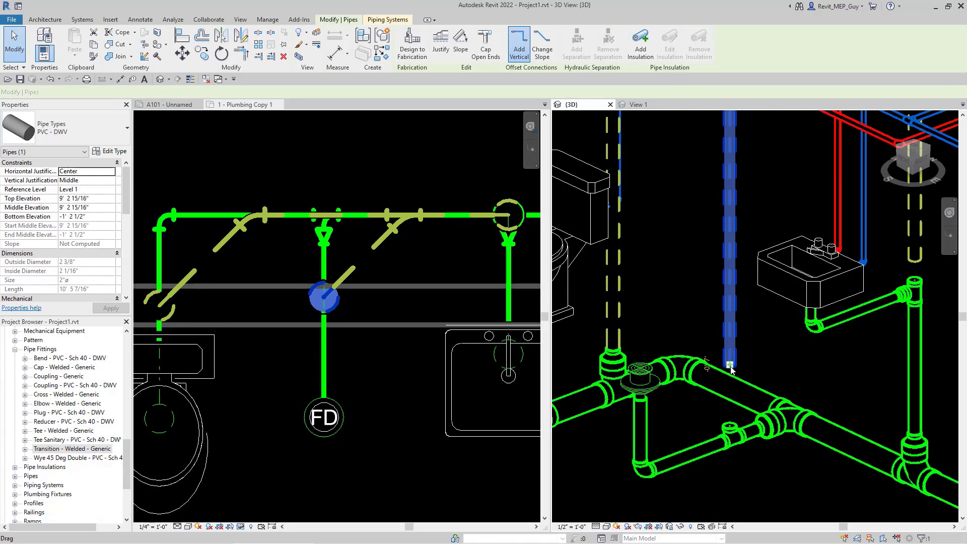
left_click_drag(729, 363, 730, 427)
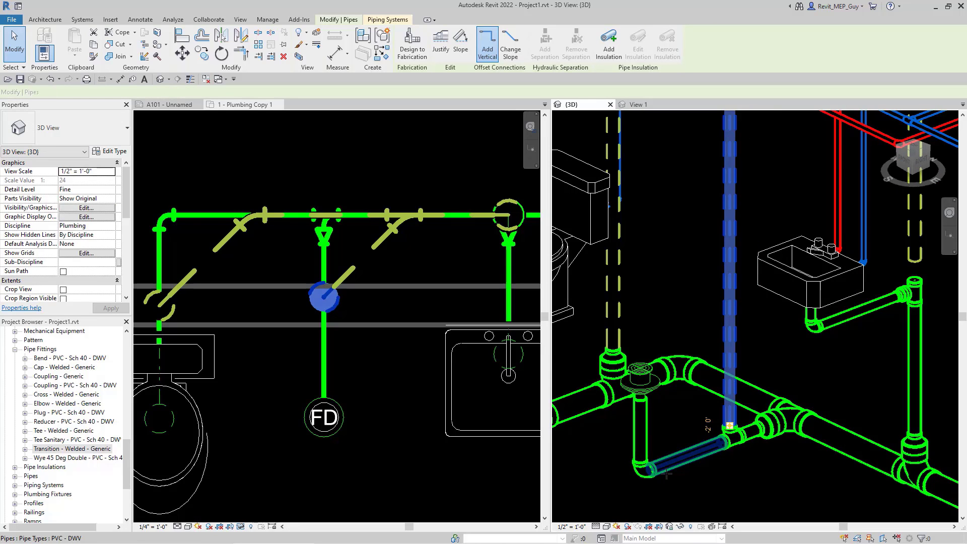
Extend the lavatory's vent riser down to the top opening of the sanitary tee and reconnect it
scroll(666, 473, "down", 2)
scroll(892, 371, "up", 2)
scroll(855, 325, "up", 2)
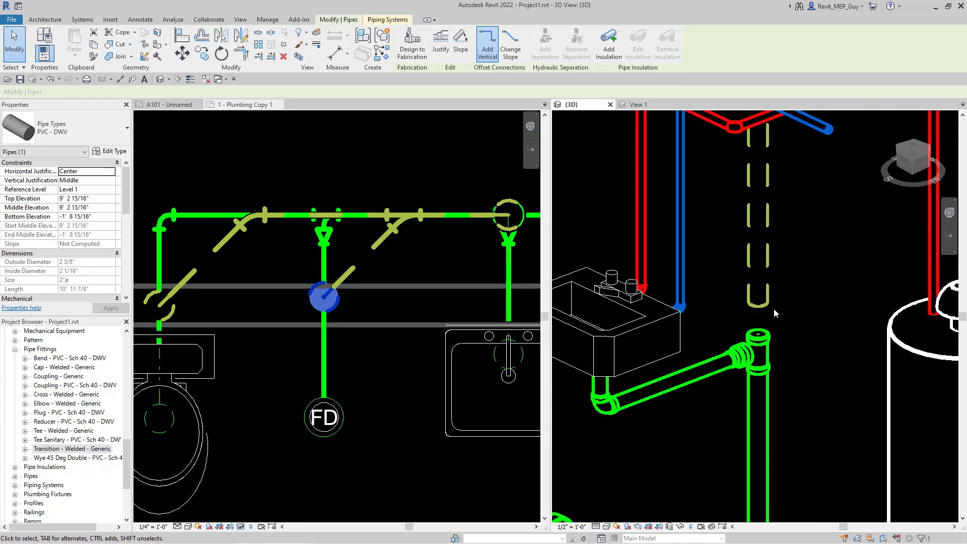
left_click_drag(758, 304, 757, 334)
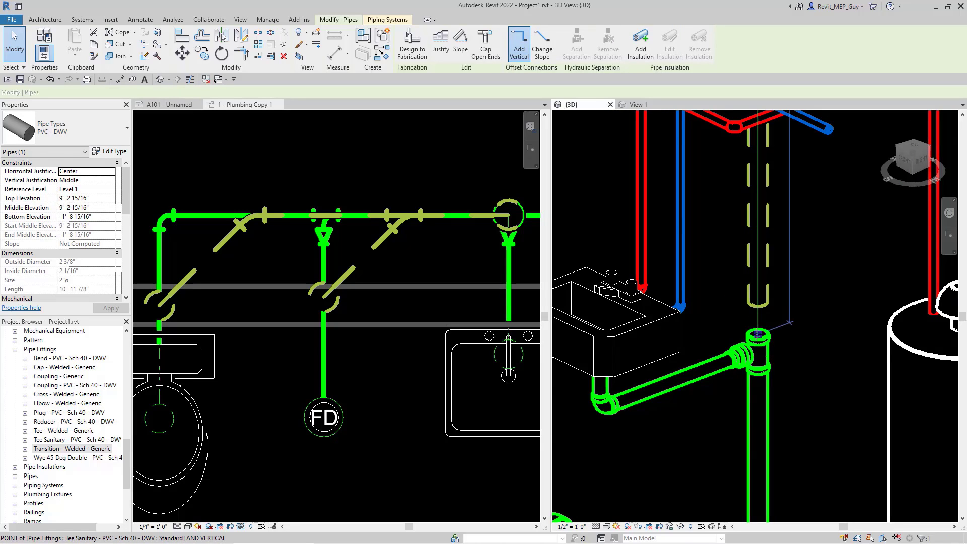
left_click_drag(818, 358, 818, 359)
left_click(823, 352)
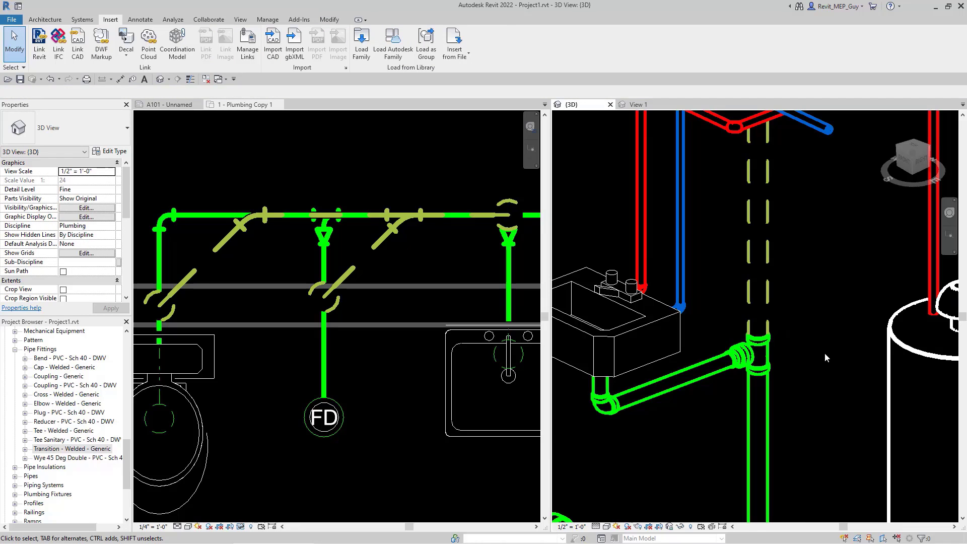
Examine the horizontal vent header's position relative to the sanitary drain line in the plan and 3D views
scroll(827, 354, "down", 5)
middle_click_drag(821, 360, 799, 380)
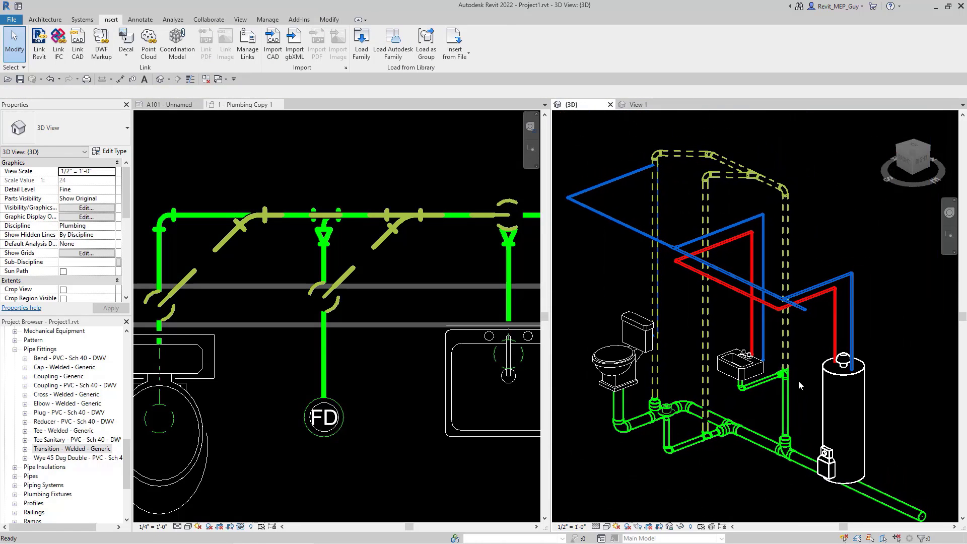
left_click(402, 178)
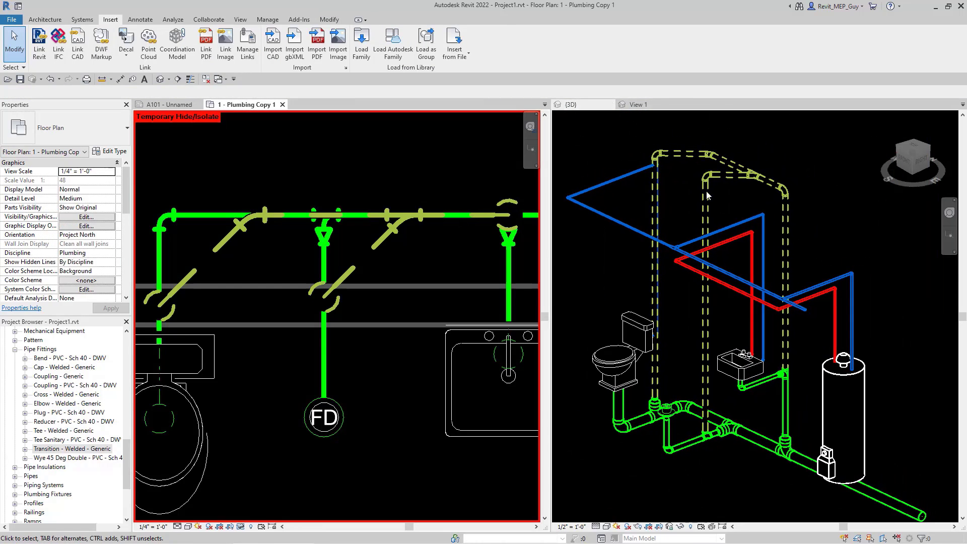
left_click(730, 143)
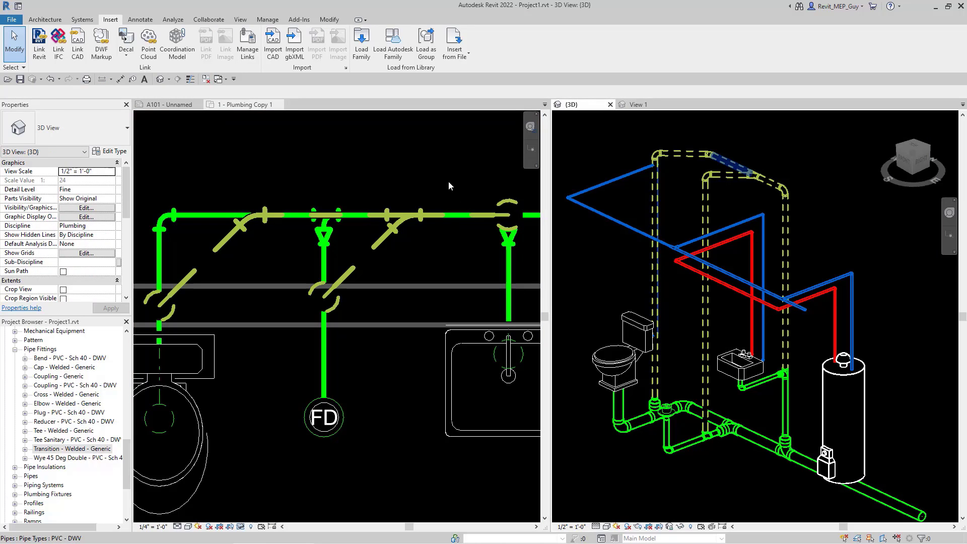
left_click(411, 175)
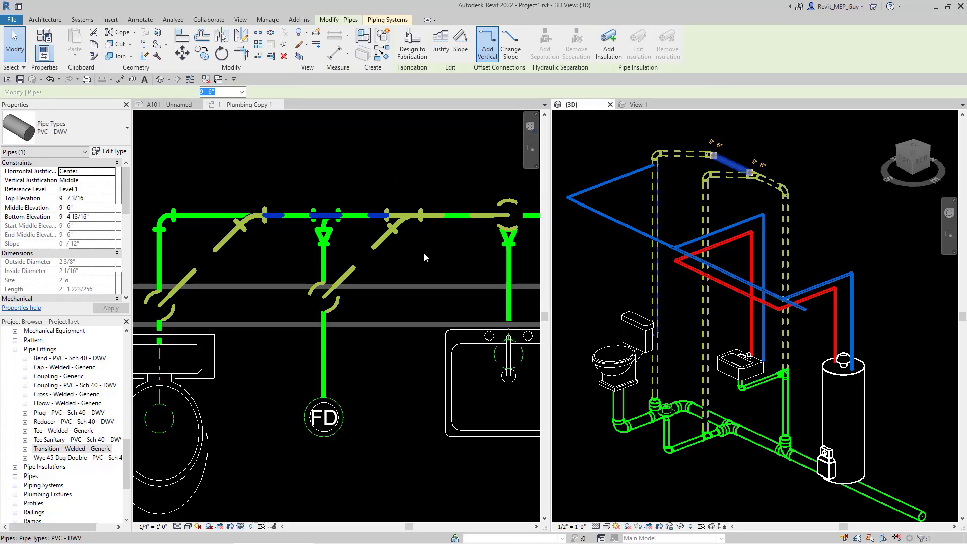
left_click(348, 330)
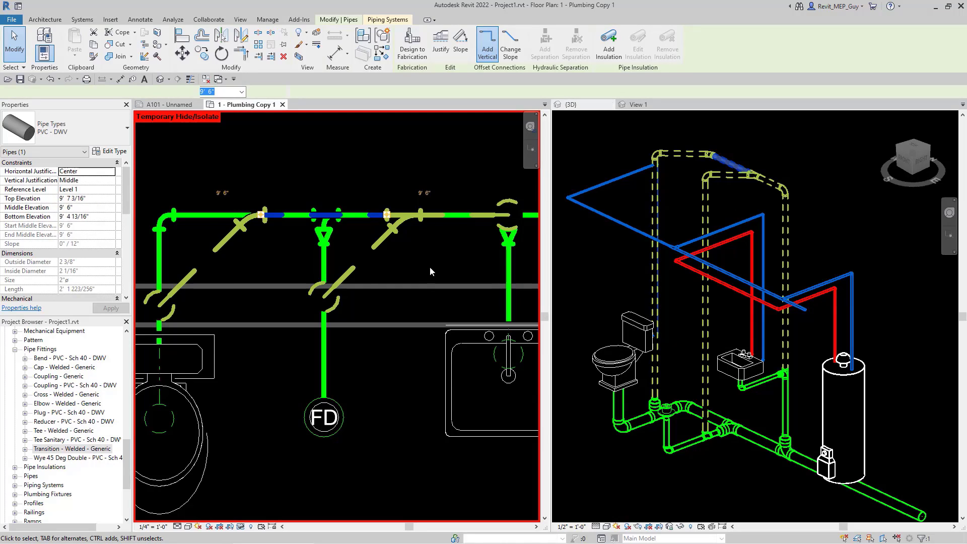
scroll(430, 267, "down", 1)
scroll(387, 271, "down", 3)
middle_click_drag(525, 287, 469, 301)
scroll(333, 227, "up", 2)
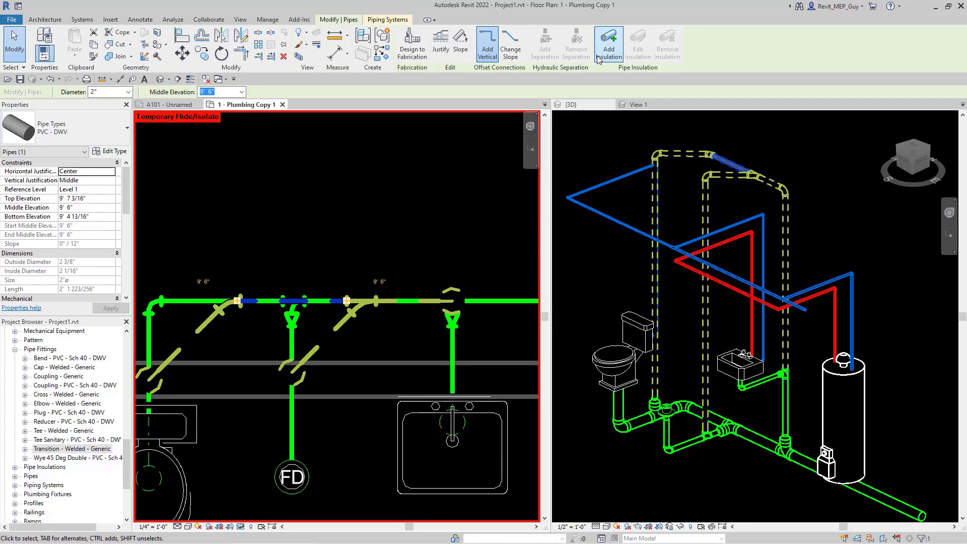
Delete the elbow atop the lavatory's vent riser and move the horizontal vent header off the drain line in plan, away from the fixtures
key("Escape")
left_click(782, 188)
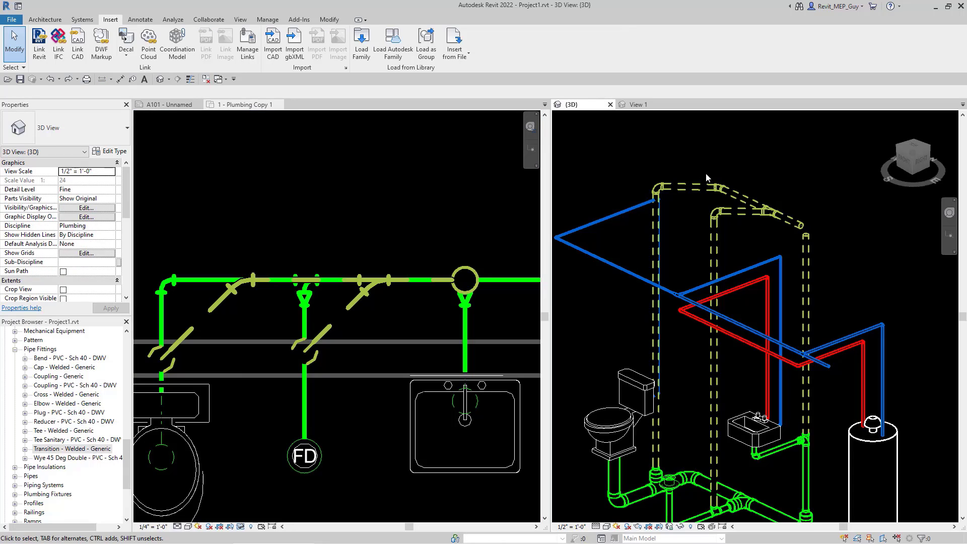
left_click_drag(699, 168, 821, 232)
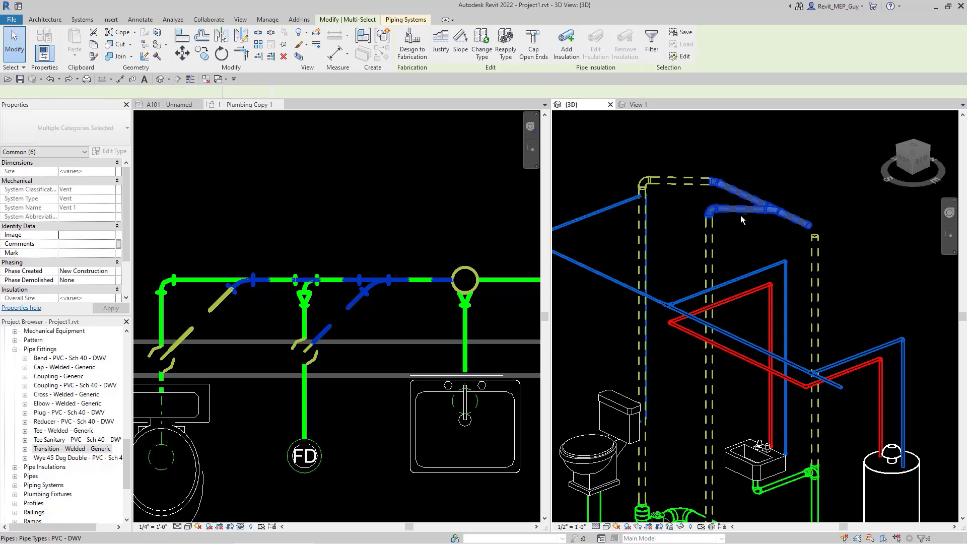
left_click(746, 210, "shift")
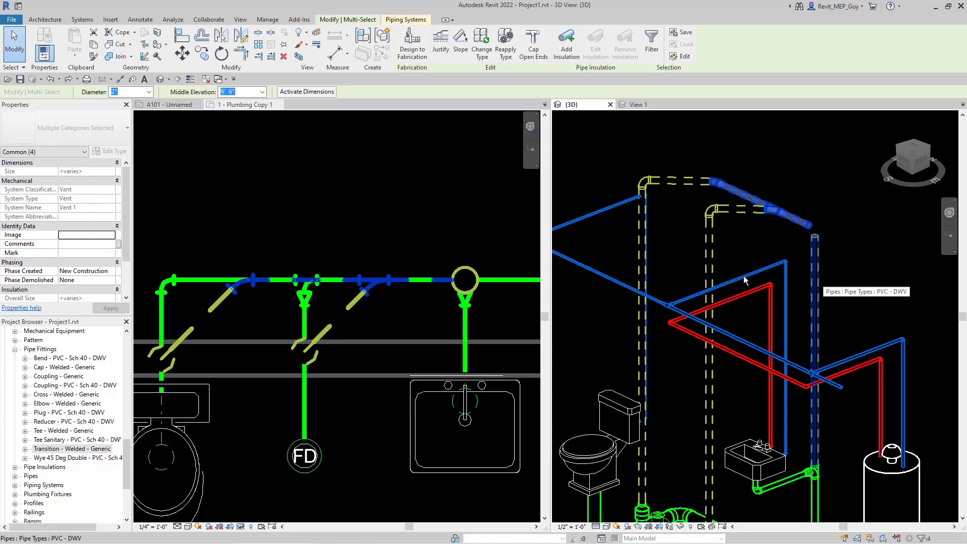
key("h")
key("h")
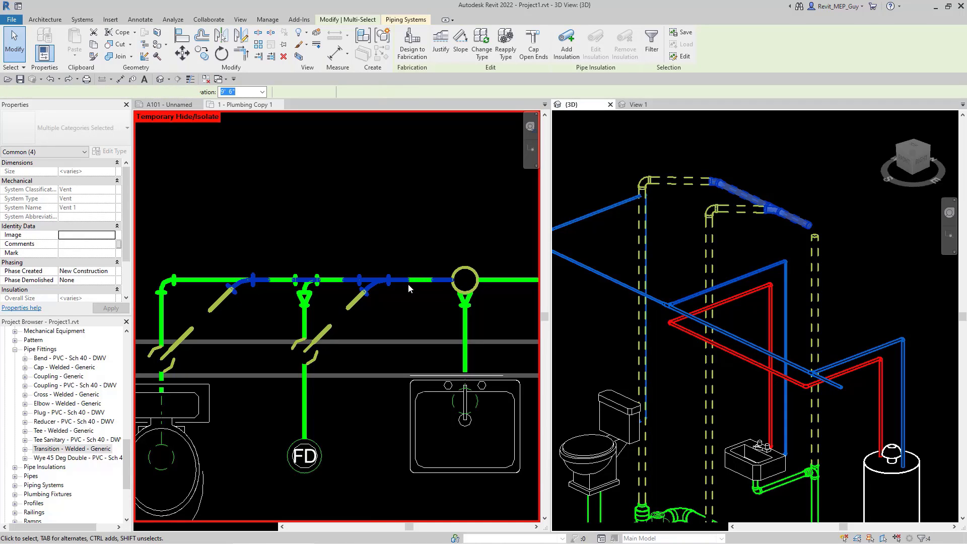
left_click(403, 282)
left_click_drag(403, 282, 451, 252)
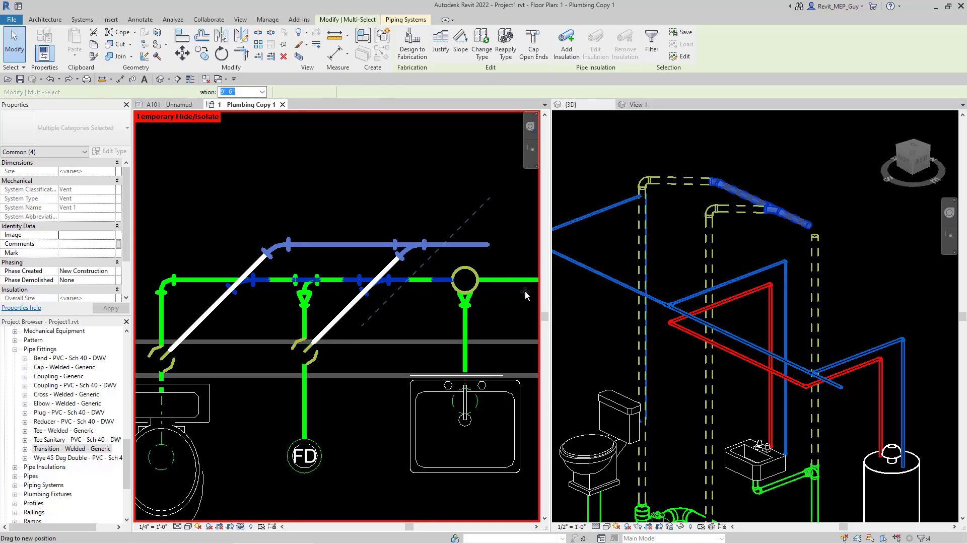
left_click(510, 306)
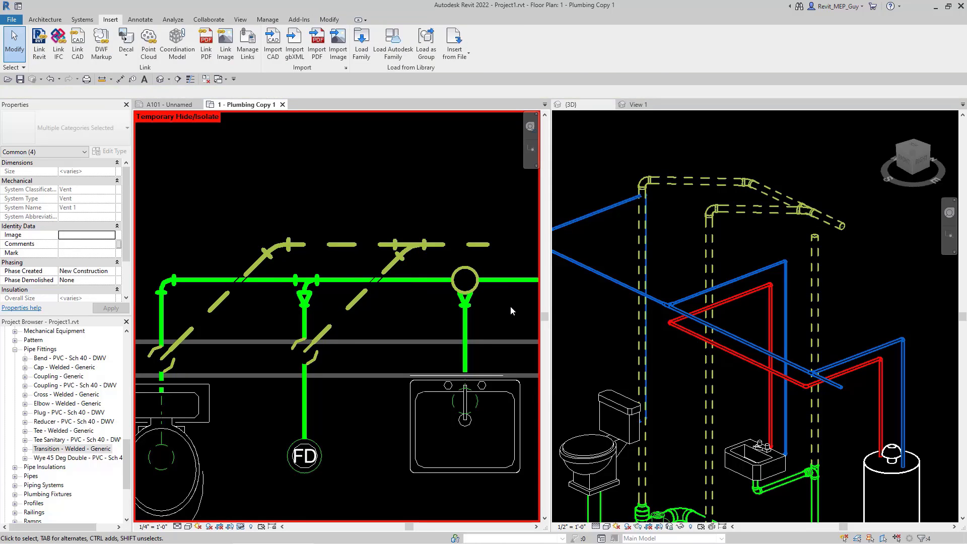
Shorten the vent header's open end so it aligns with the centre of the lavatory's vent riser in plan
scroll(509, 305, "up", 1)
scroll(509, 305, "up", 1)
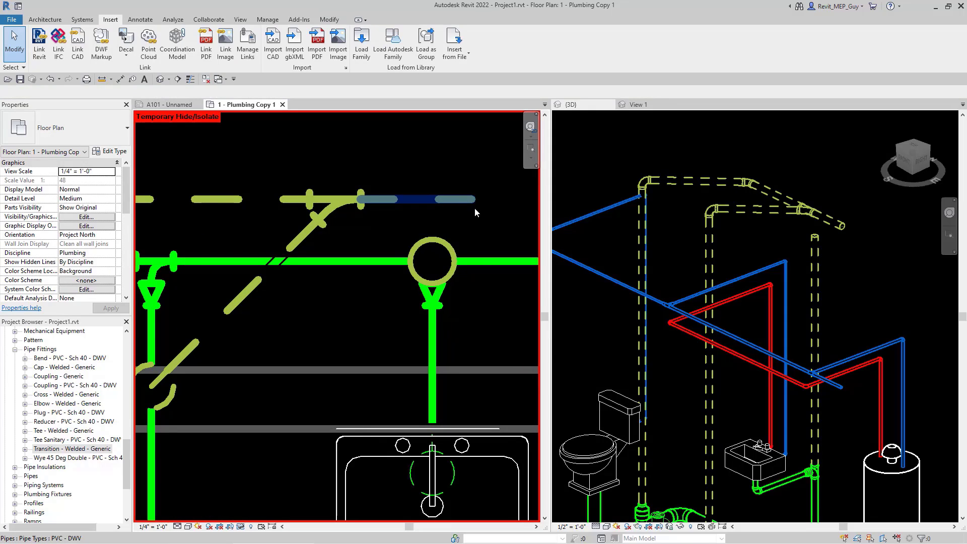
left_click(474, 202)
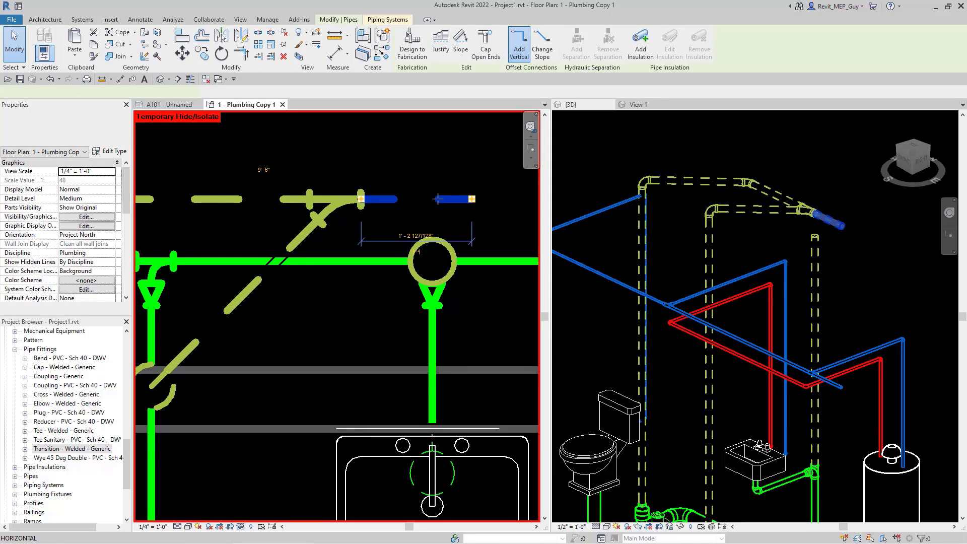
left_click_drag(438, 199, 448, 211)
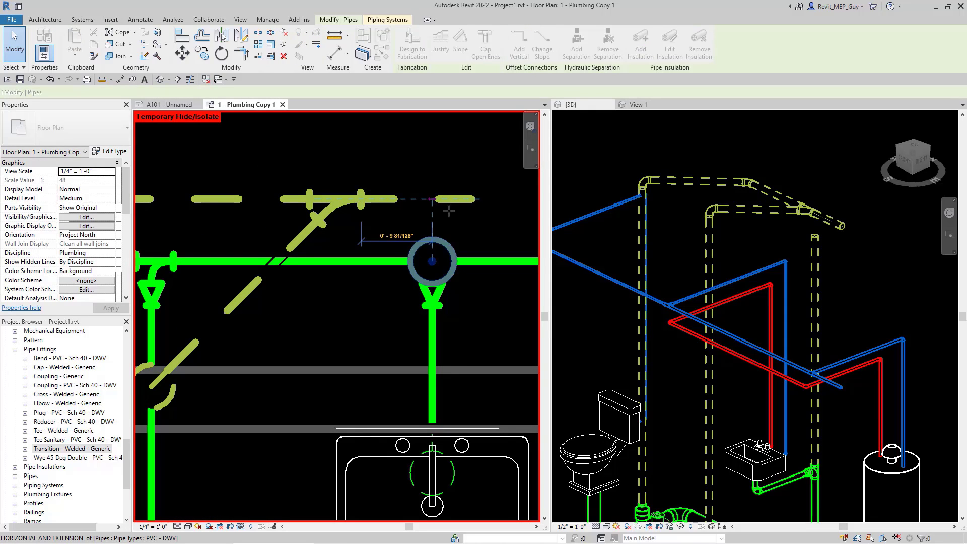
left_click(471, 226)
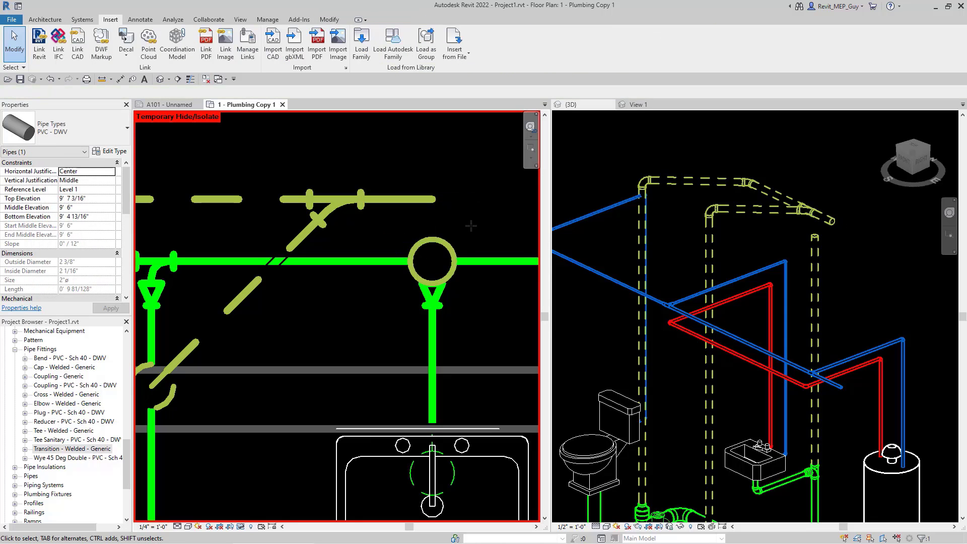
Extend the top of the lavatory's vent riser above the vent header to an elevation of about 14' 8 1/8"
left_click(833, 254)
scroll(759, 351, "down", 3)
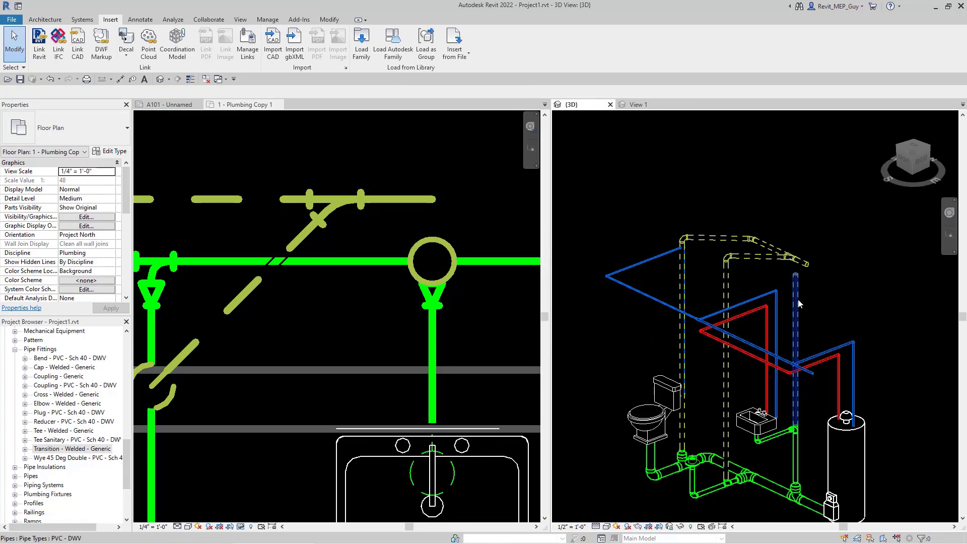
left_click(796, 280)
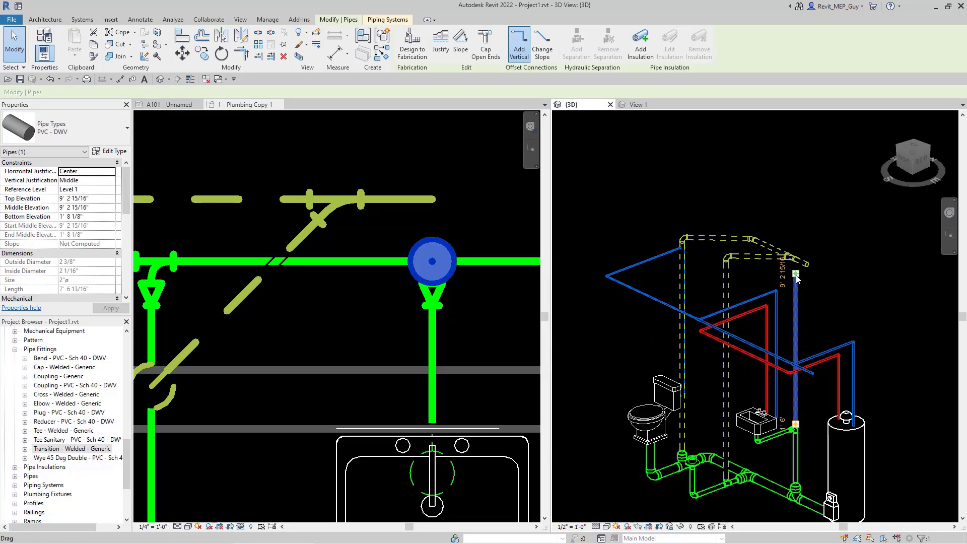
left_click_drag(795, 189, 795, 164)
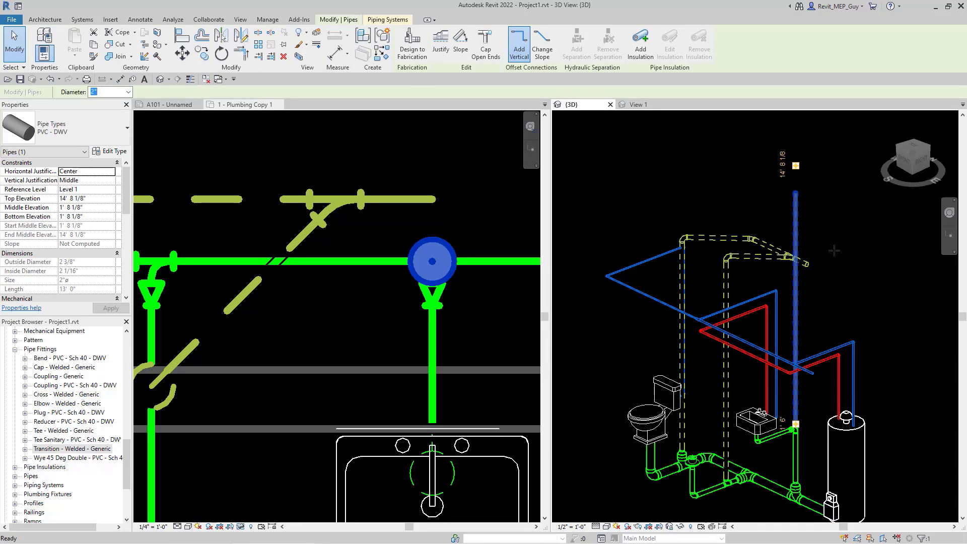
key("Escape")
Draw a short 2" PVC - DWV pipe at 9' 6" from the vent header's open end, turning toward the lavatory's vent riser
left_click(431, 202)
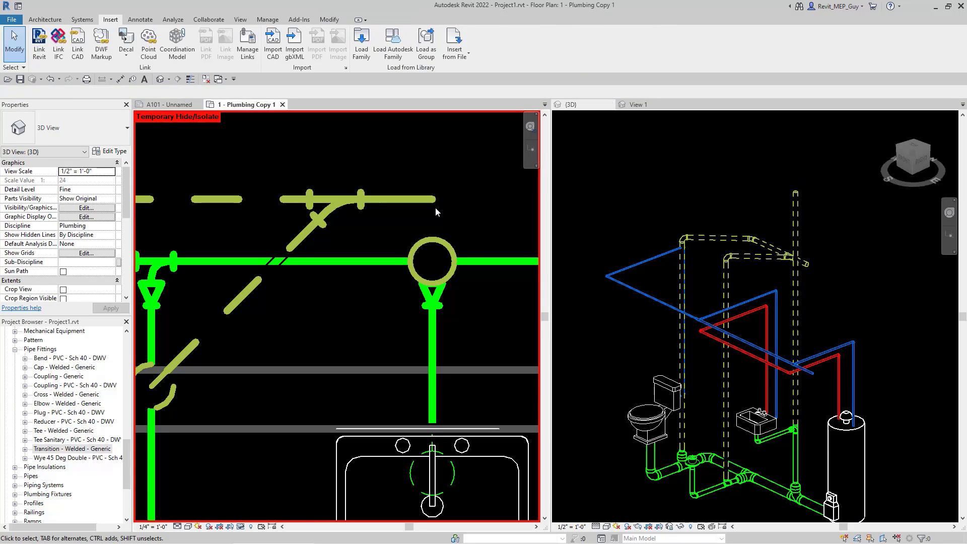
left_click(431, 199)
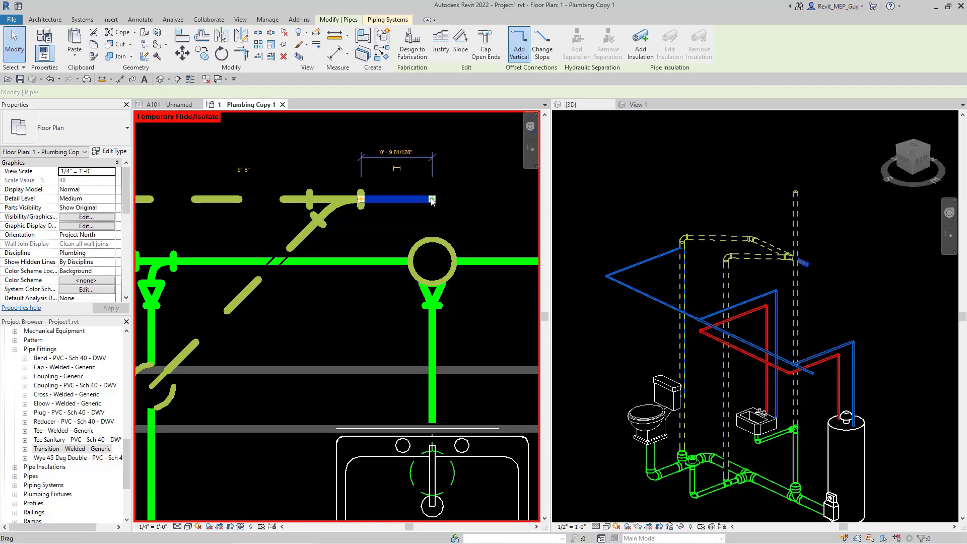
right_click(431, 200)
left_click(461, 247)
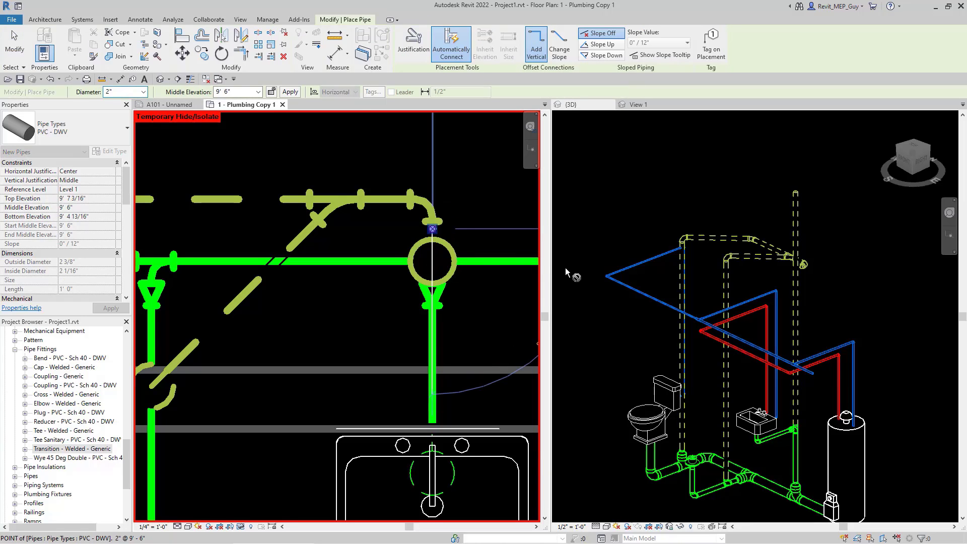
key("Escape")
key("Escape")
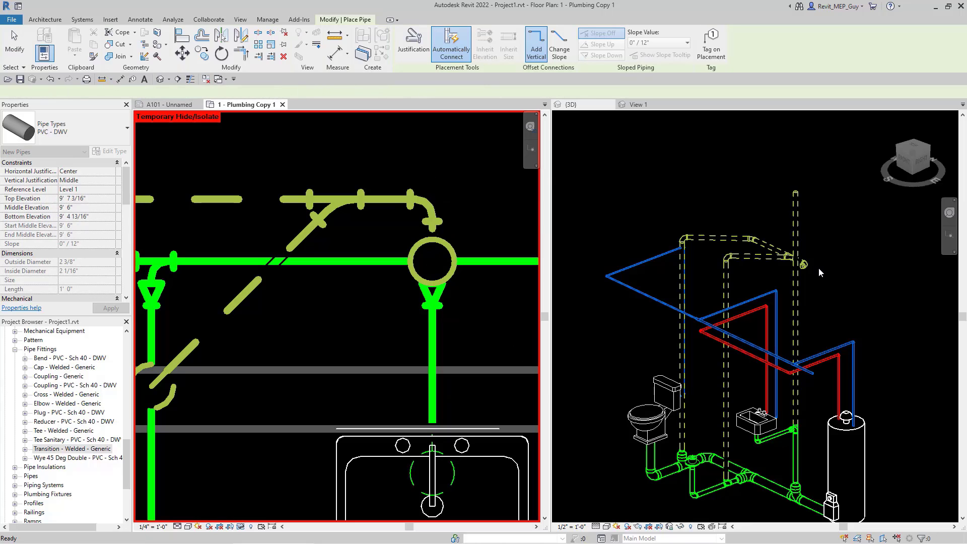
scroll(819, 266, "up", 5)
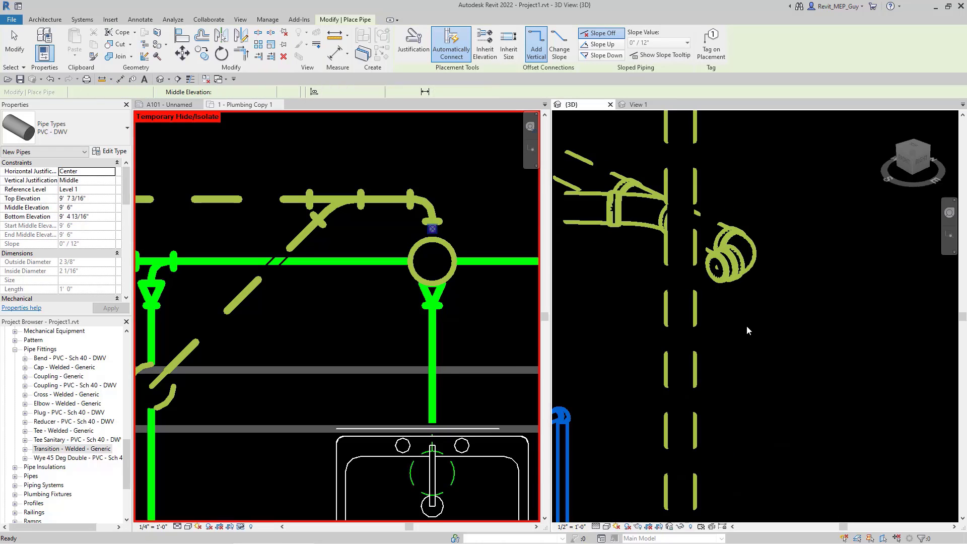
key("Escape")
Extend the short pipe at the vent header's elbow to the lavatory's vent riser with Trim/Extend Single Element
left_click(696, 307)
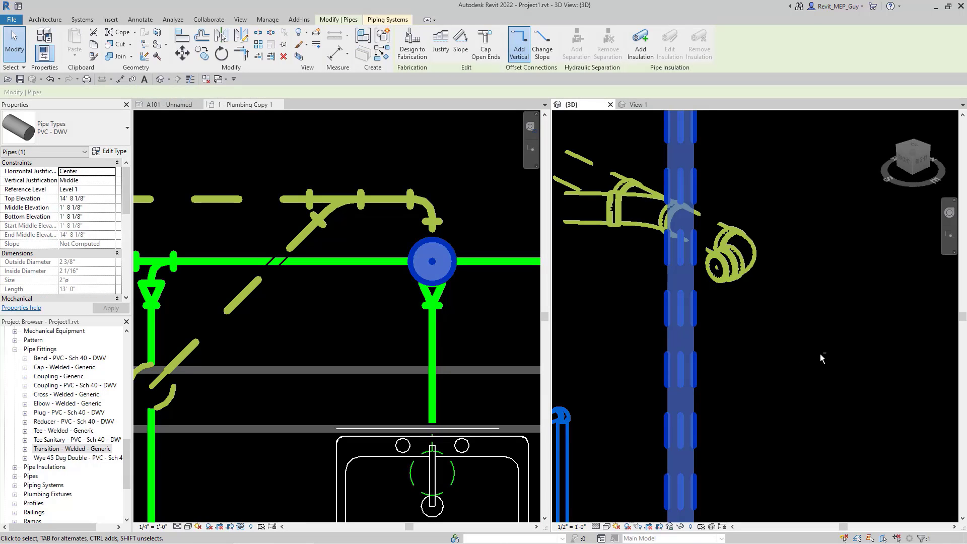
middle_click_drag(819, 353, 647, 358, "shift")
left_click(735, 355)
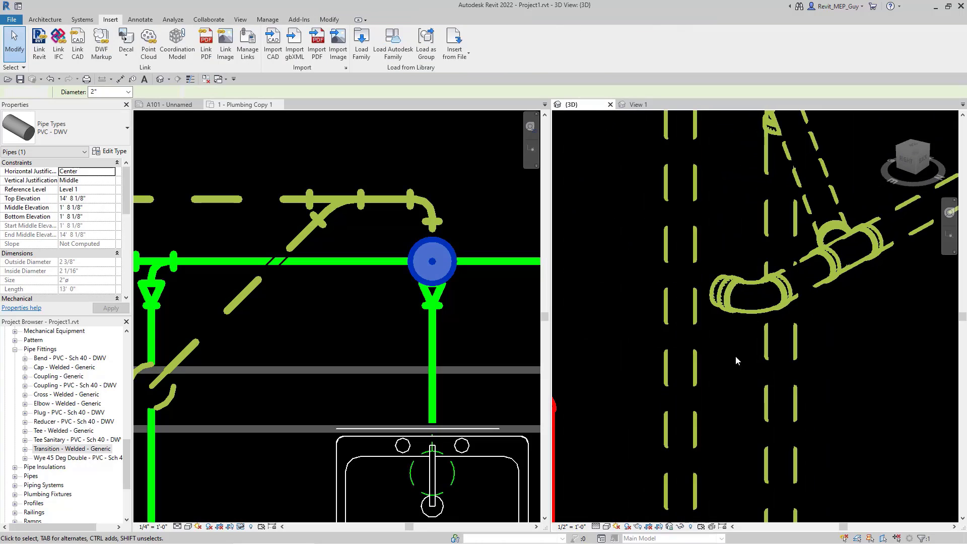
left_click(330, 19)
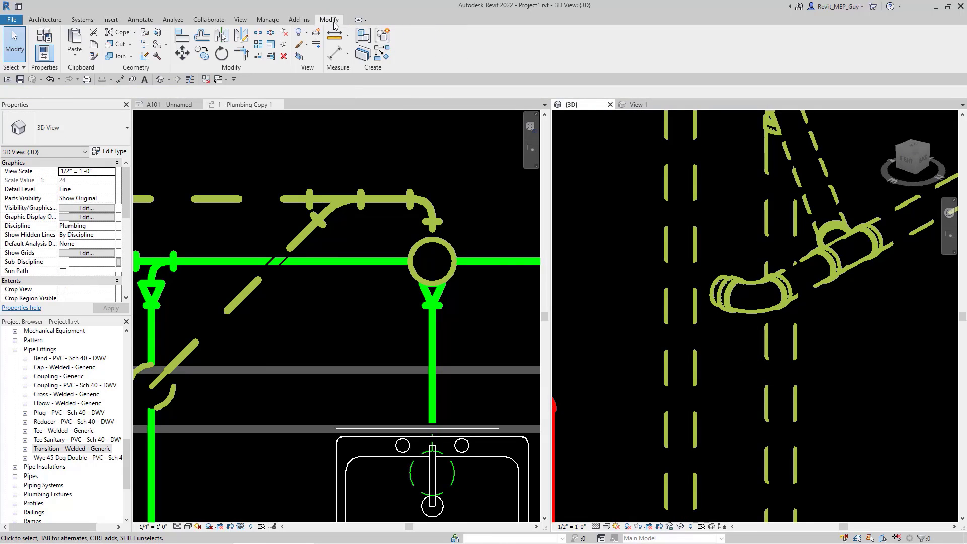
left_click(257, 56)
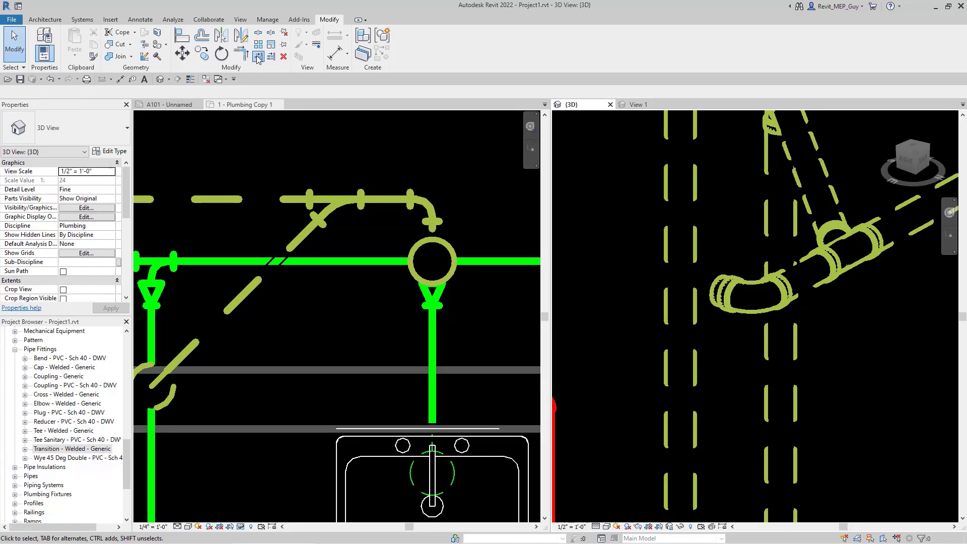
left_click(688, 251)
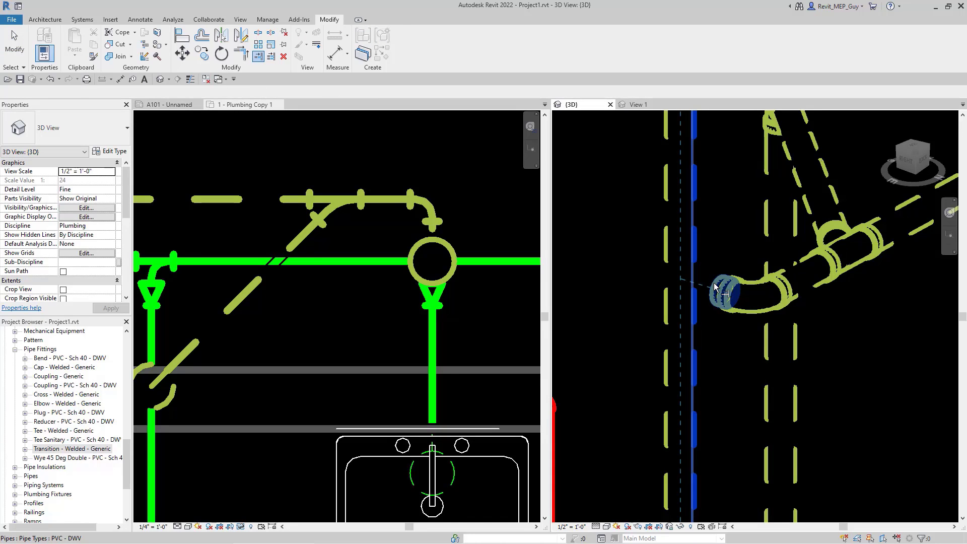
left_click(715, 289)
Review the connected vent piping and its routing around the drain line in the plan and 3D views
scroll(706, 316, "down", 2)
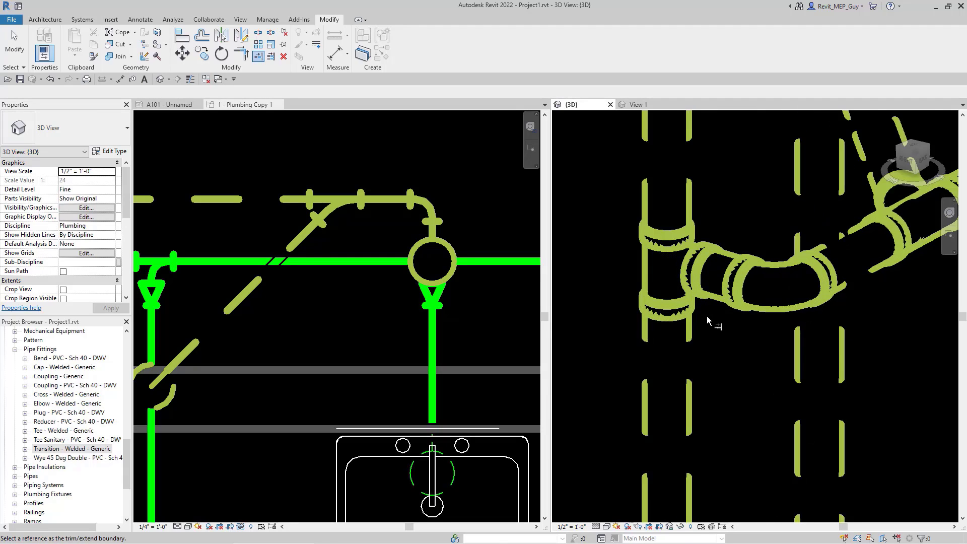
scroll(709, 344, "down", 2)
scroll(710, 359, "down", 2)
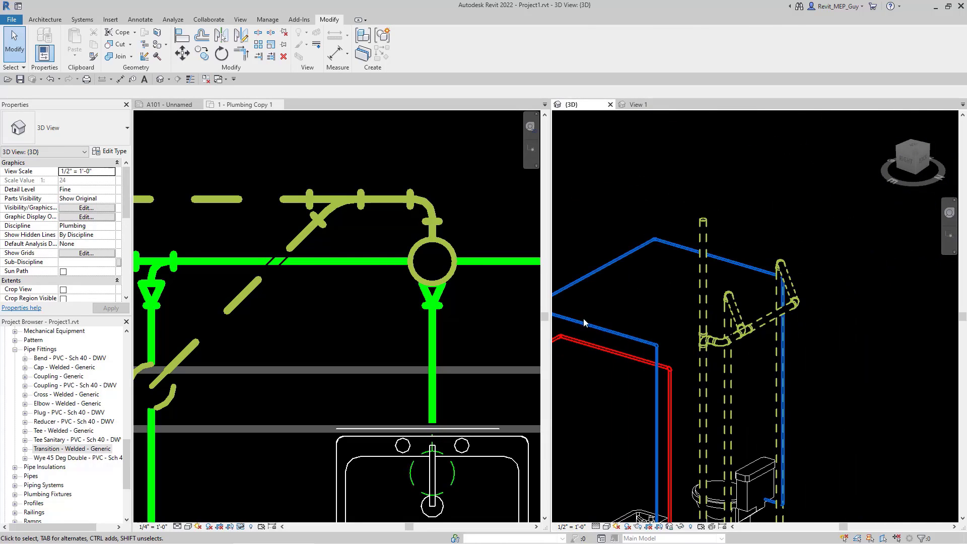
left_click(367, 219)
scroll(474, 324, "down", 3)
scroll(474, 324, "down", 3)
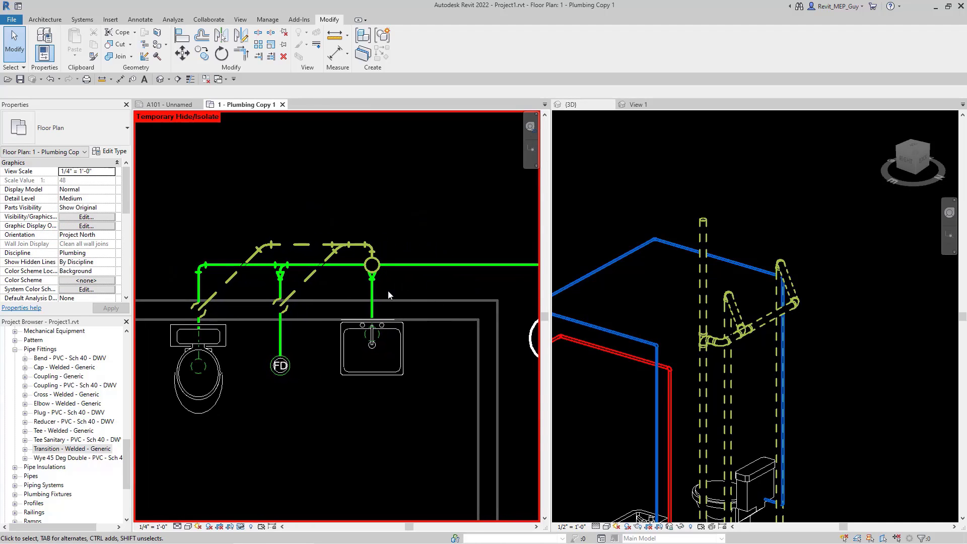
scroll(355, 293, "down", 1)
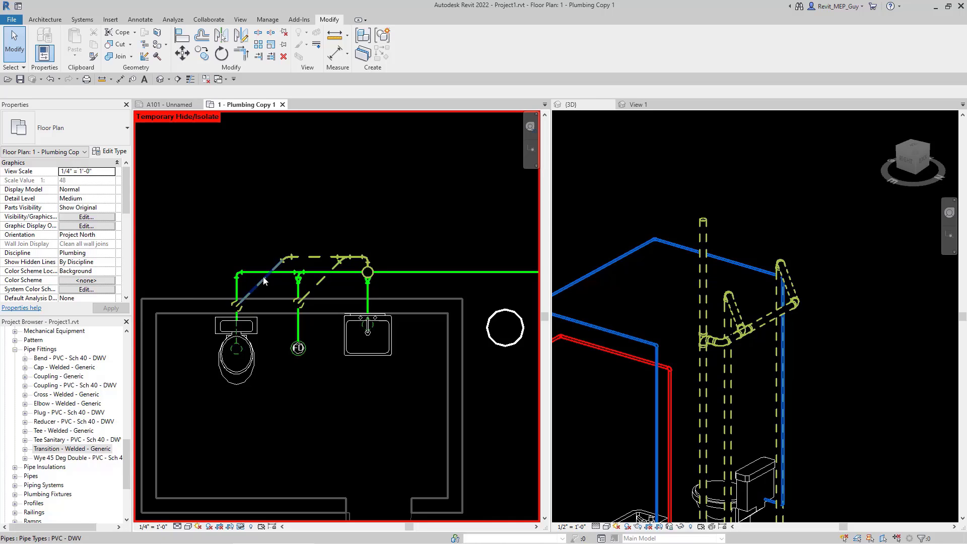
middle_click_drag(758, 303, 907, 297, "shift")
scroll(845, 269, "down", 2)
middle_click_drag(844, 266, 843, 452, "shift")
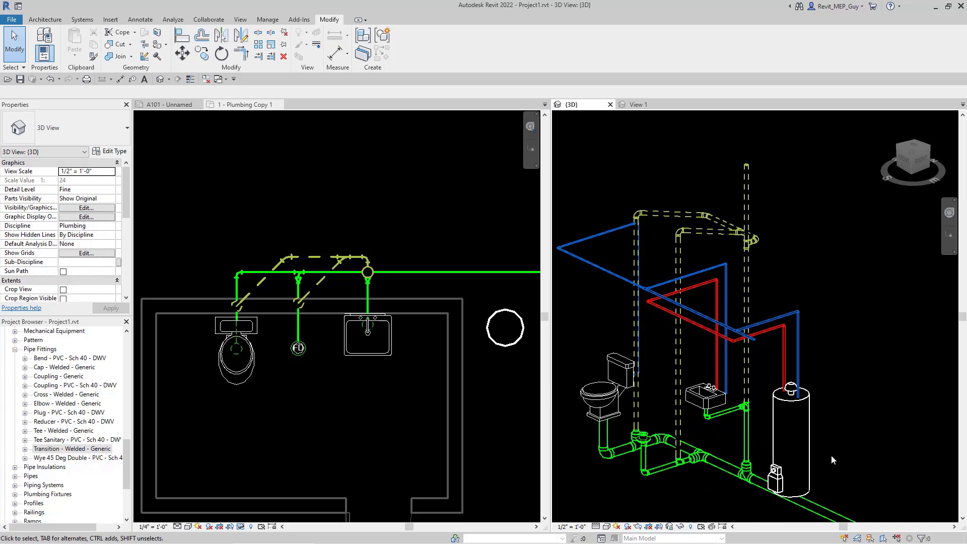
scroll(859, 379, "up", 4)
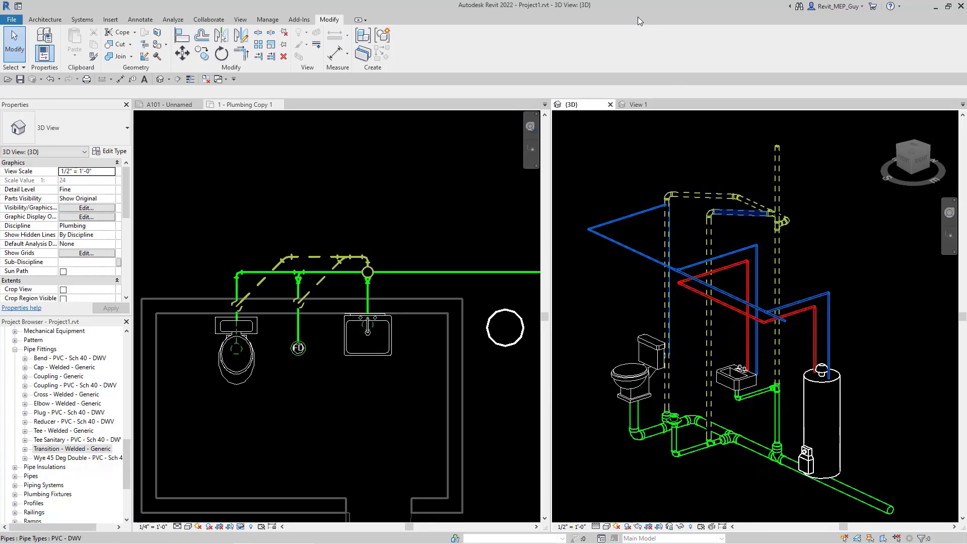
key("ctrl+Tab")
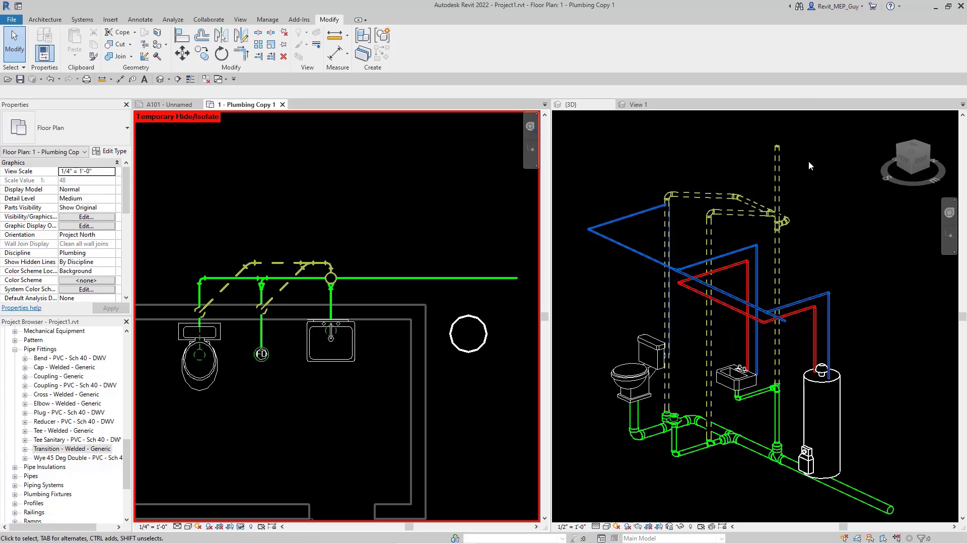
left_click(742, 182)
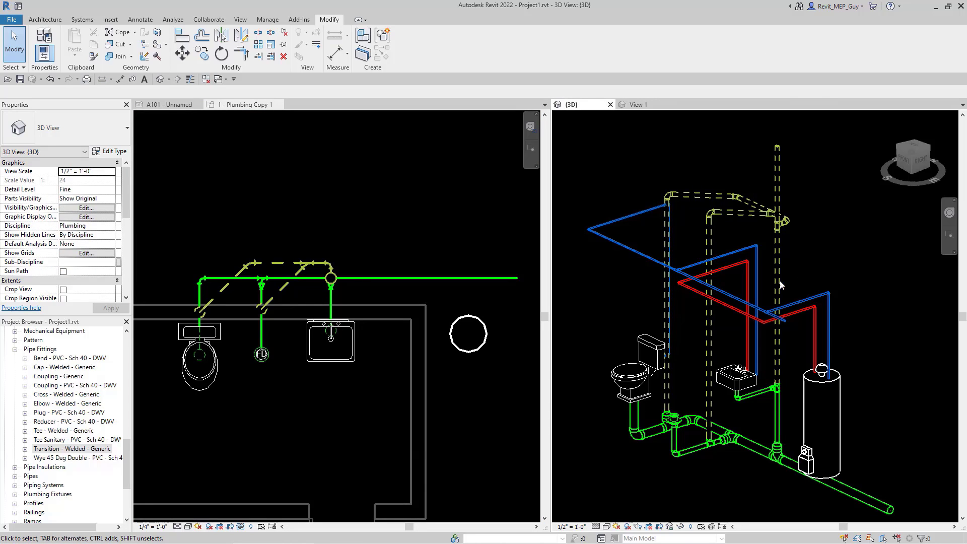
scroll(629, 247, "down", 1)
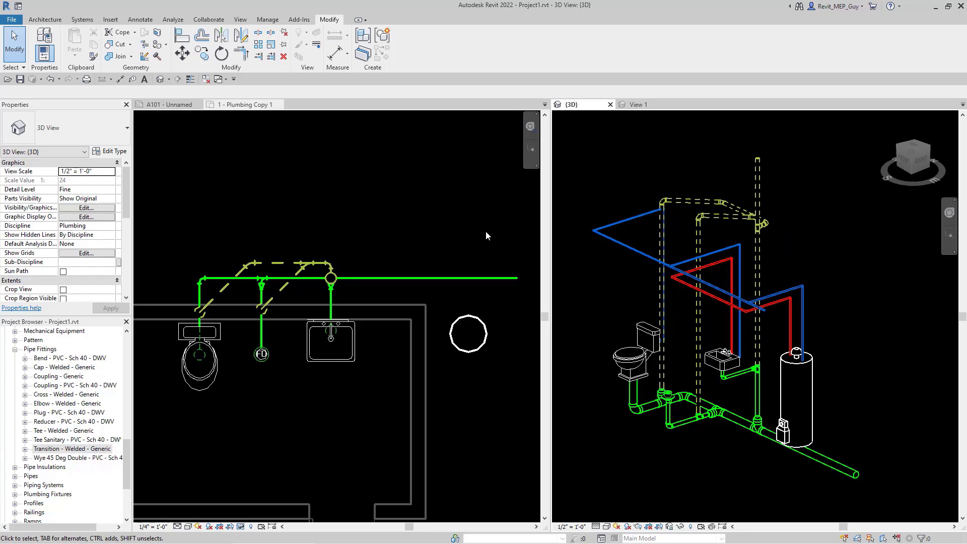
Create a new sheet with the E1 30 x 42 Horizontal titleblock and group it with the 3D view, beside the plumbing plan
left_click(240, 19)
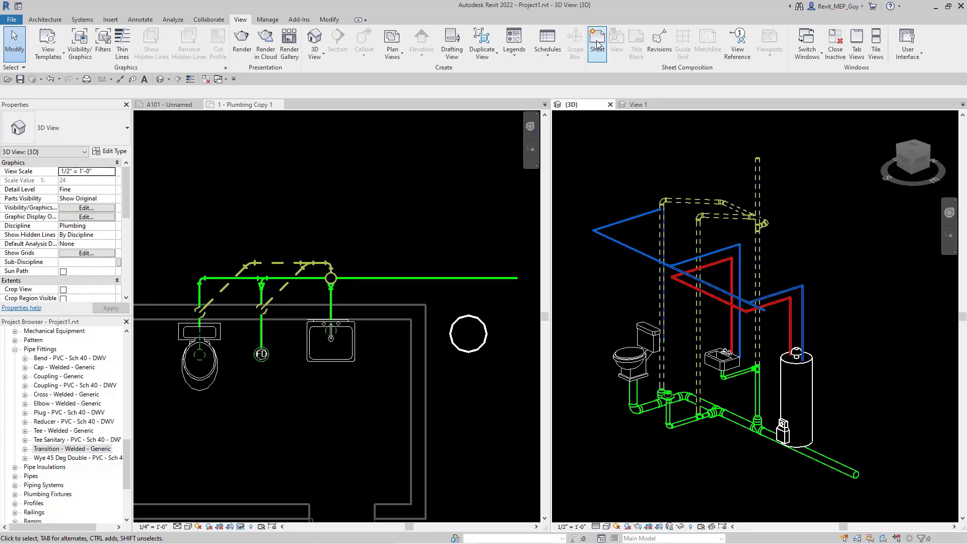
left_click(598, 40)
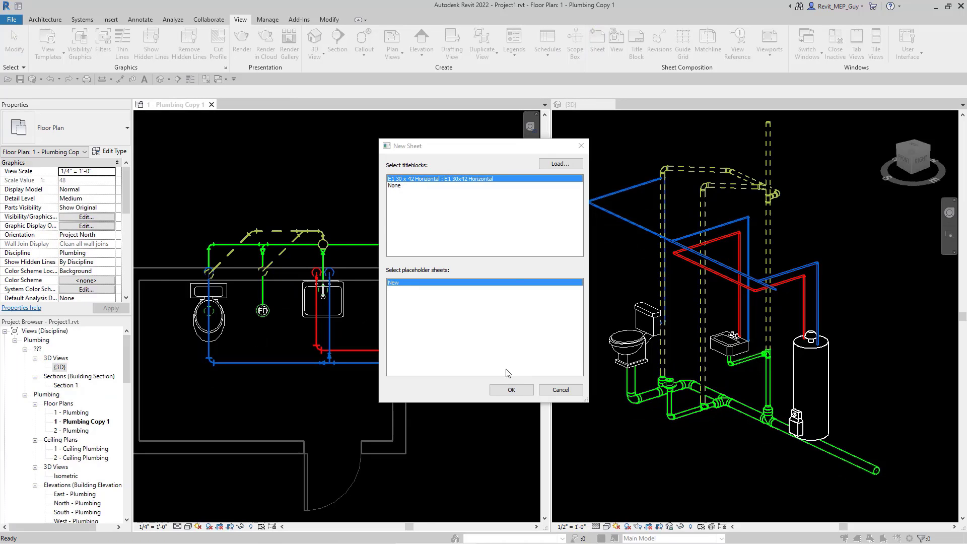
left_click(511, 389)
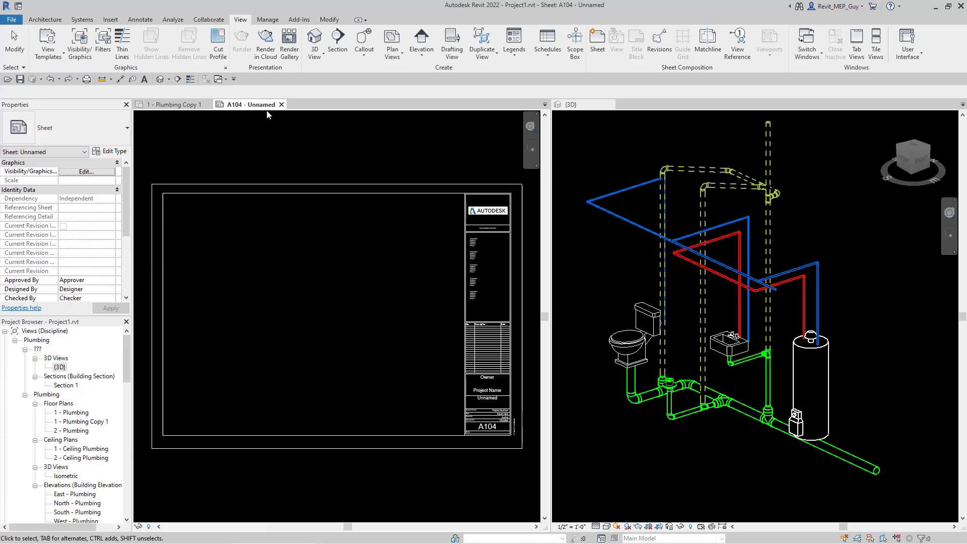
left_click_drag(262, 104, 757, 107)
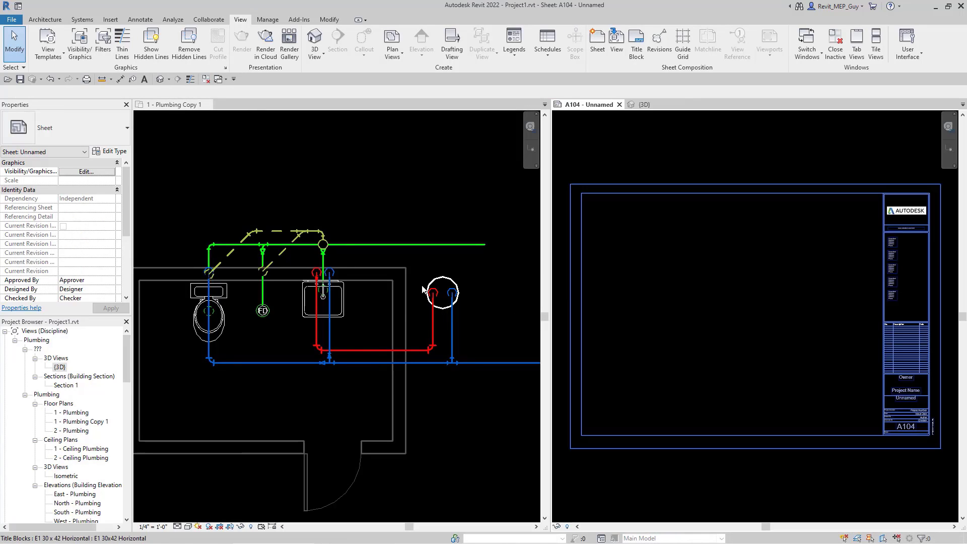
Rename the plumbing plan copy as 1 - Plumbing CW and HW and add the Sanitary and Vent filters to its visibility overrides
left_click(384, 292)
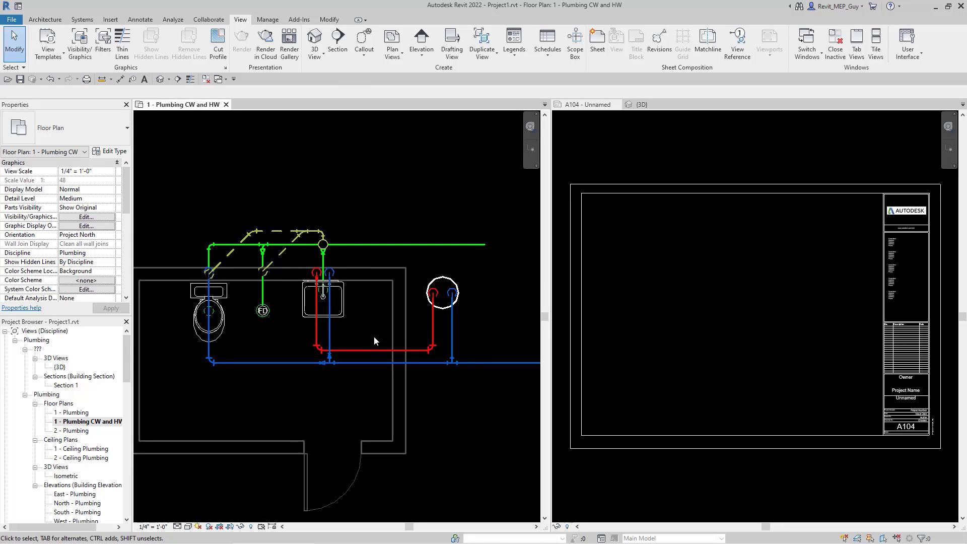
key("v")
key("g")
left_click(824, 154)
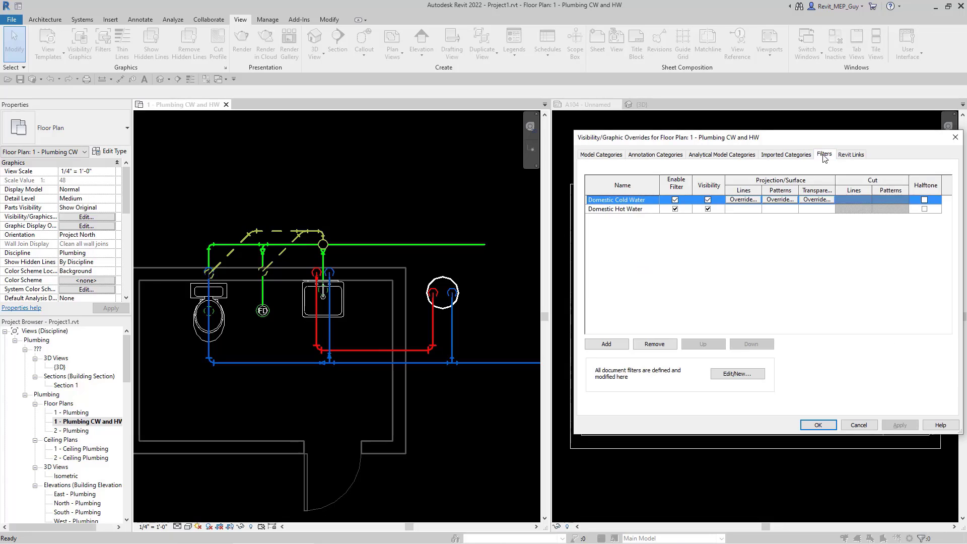
left_click(608, 344)
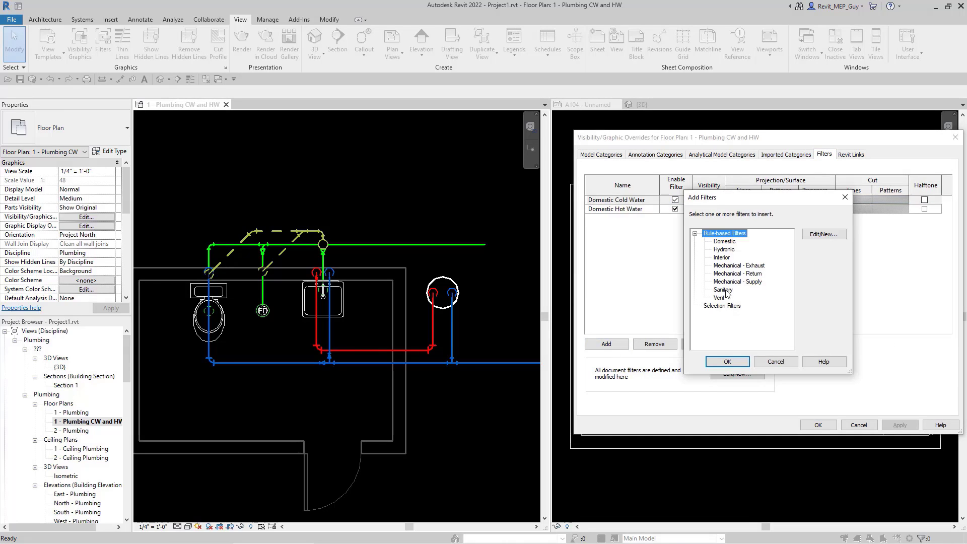
left_click(723, 290)
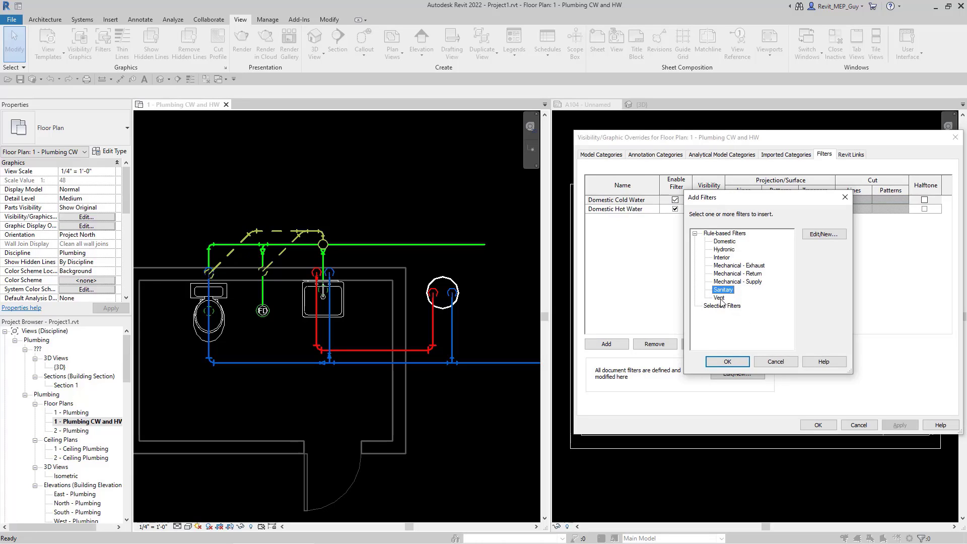
left_click(719, 298, "ctrl")
left_click(727, 361)
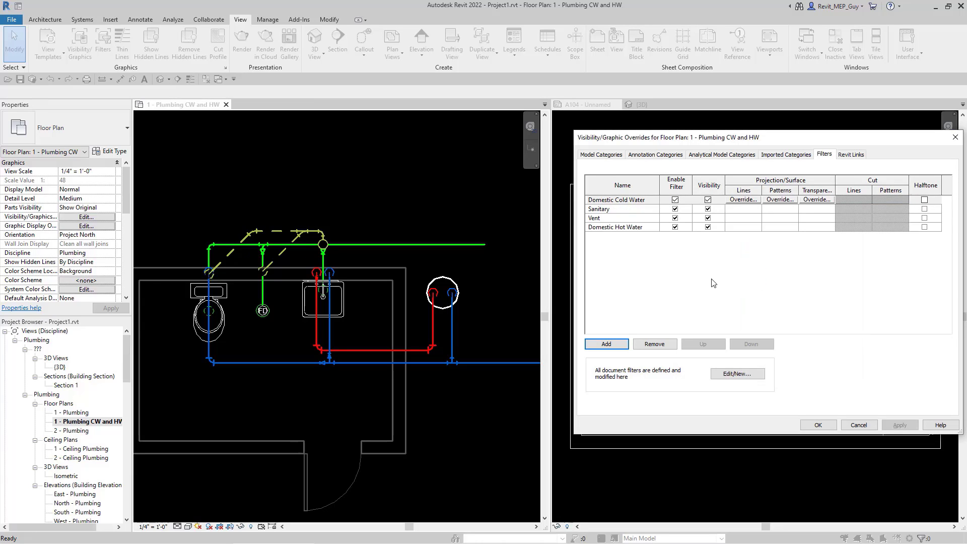
Turn off visibility for the Sanitary and Vent filters in the 1 - Plumbing CW and HW floor plan
left_click(708, 209)
left_click(707, 218)
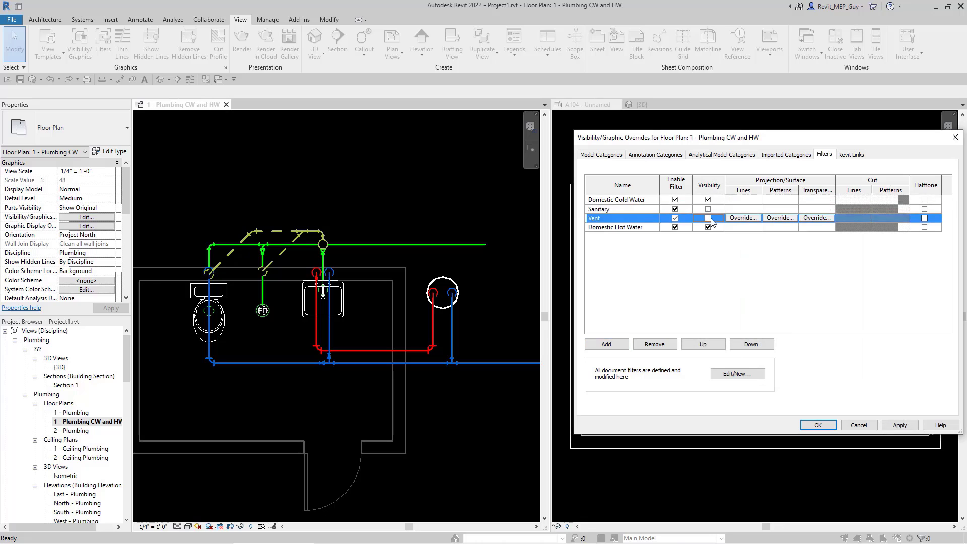
left_click(901, 425)
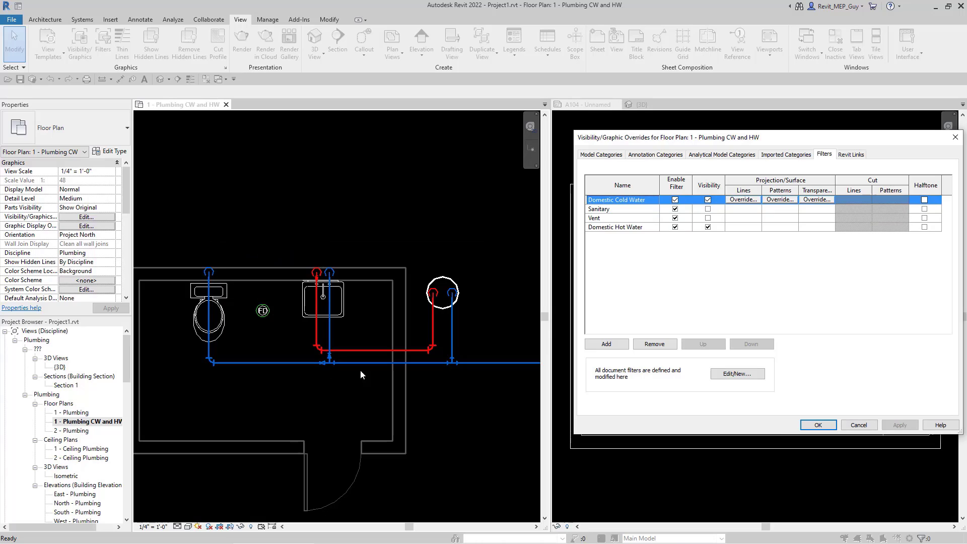
left_click(819, 425)
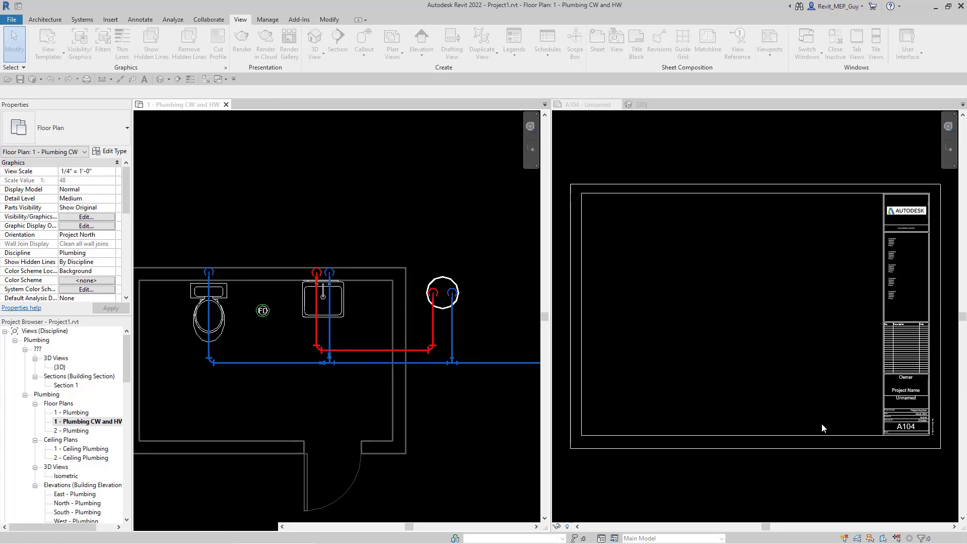
Duplicate the 1 - Plumbing CW and HW floor plan without detailing and name the copy 1 - Plumbing SAN and VENT
left_click(96, 421)
right_click(96, 423)
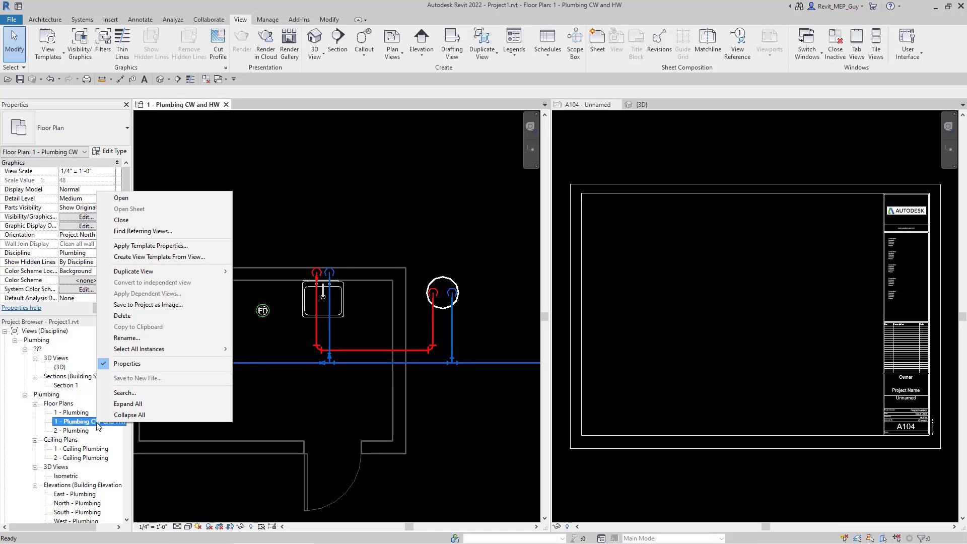
mouse_move(146, 276)
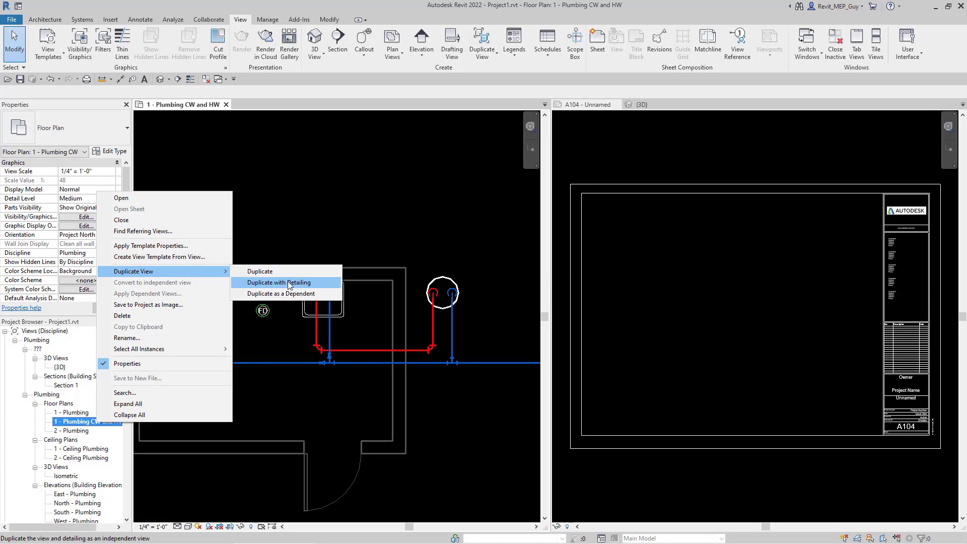
left_click(275, 271)
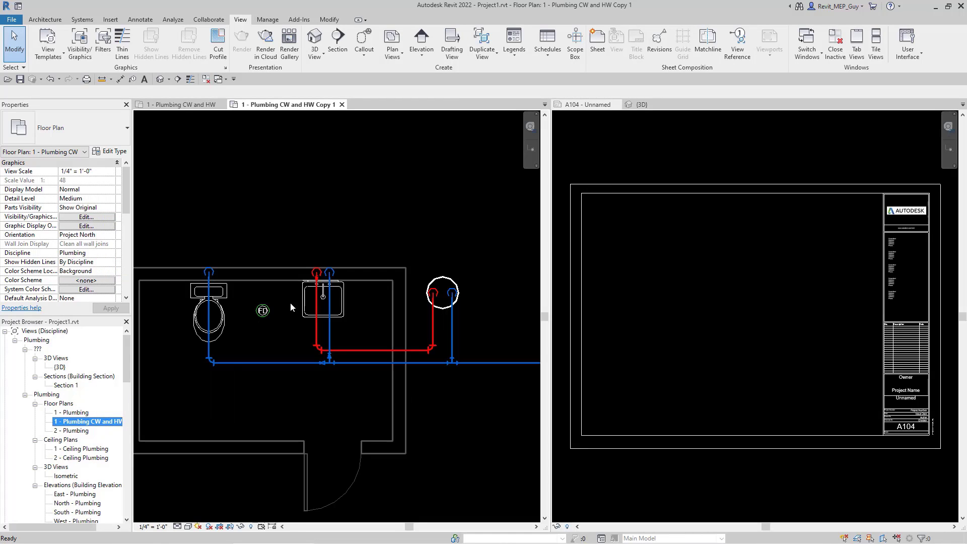
right_click(110, 431)
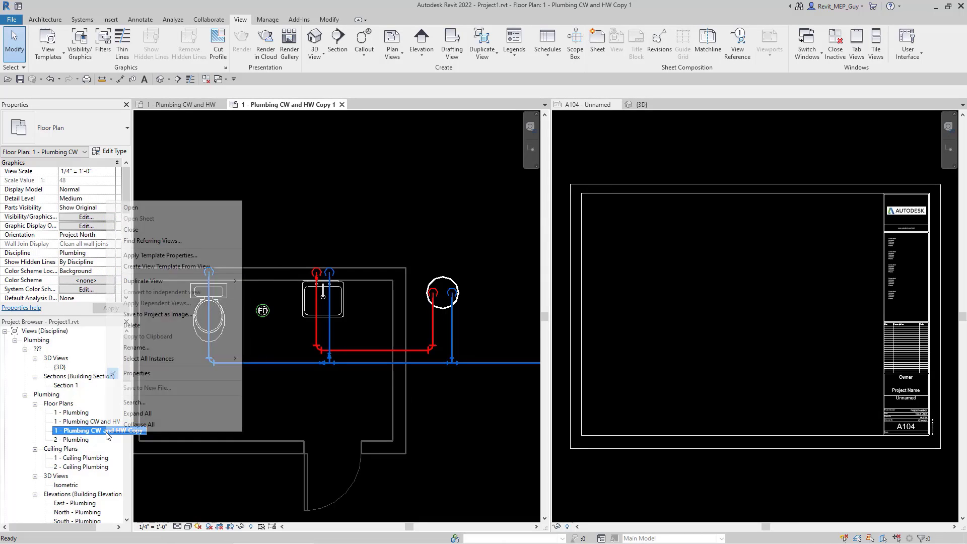
left_click(144, 347)
type("1 - Plumbing SAN and VENT")
key("Return")
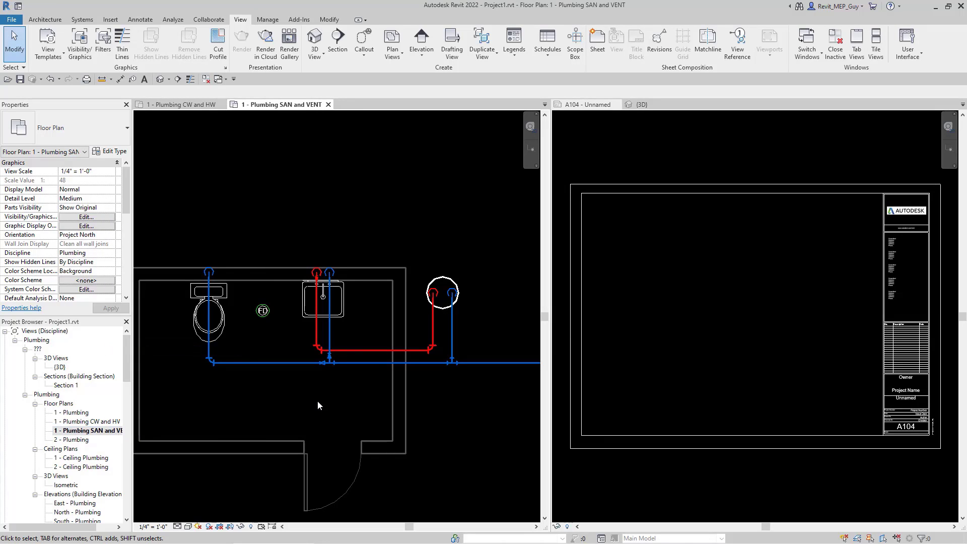
In the SAN and VENT plan's filter overrides, show Sanitary and Vent and hide Domestic Cold Water and Domestic Hot Water
key("v")
key("g")
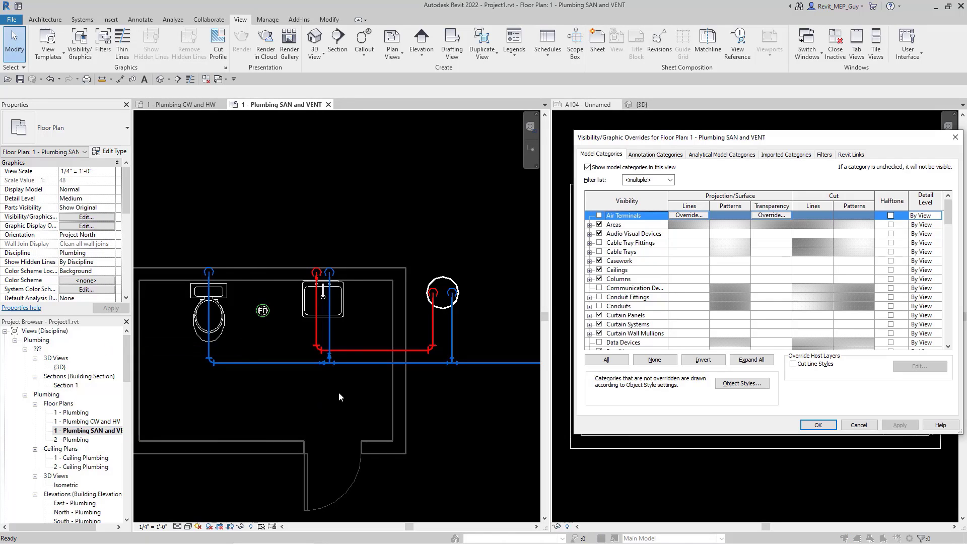
left_click(828, 155)
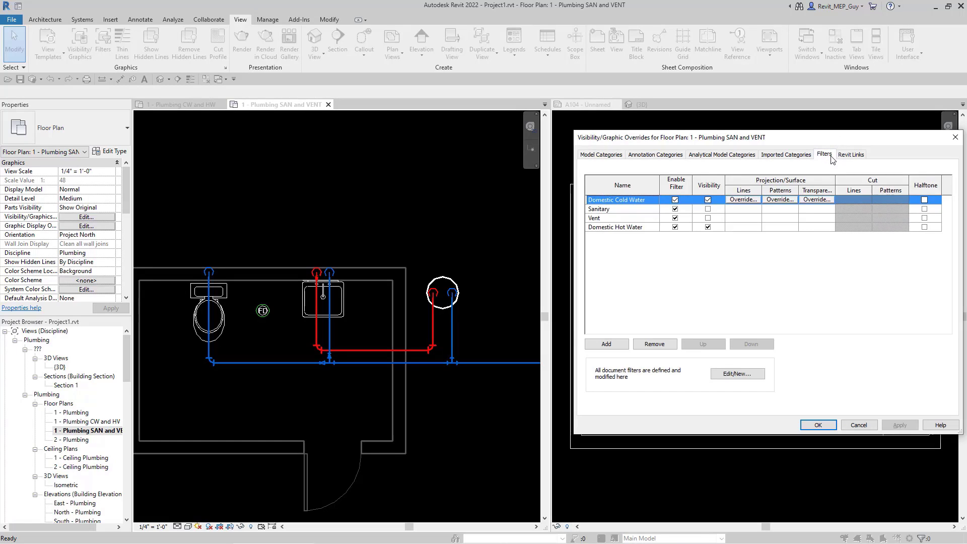
left_click(707, 209)
left_click(707, 218)
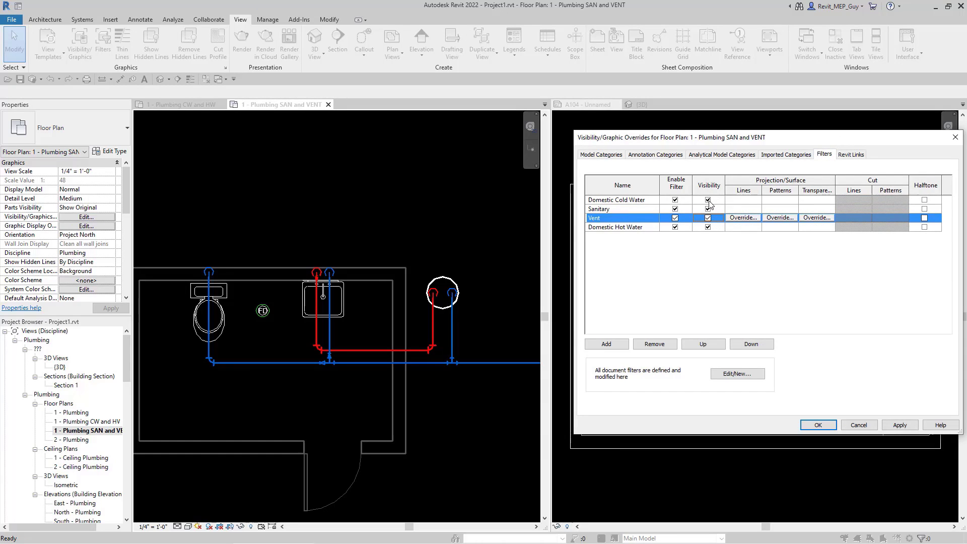
left_click(707, 200)
left_click(707, 227)
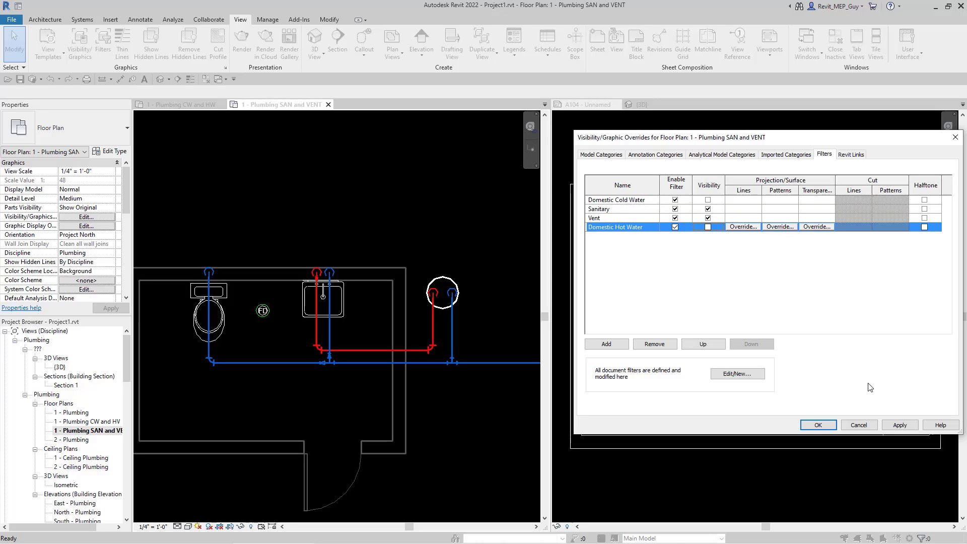
left_click(899, 425)
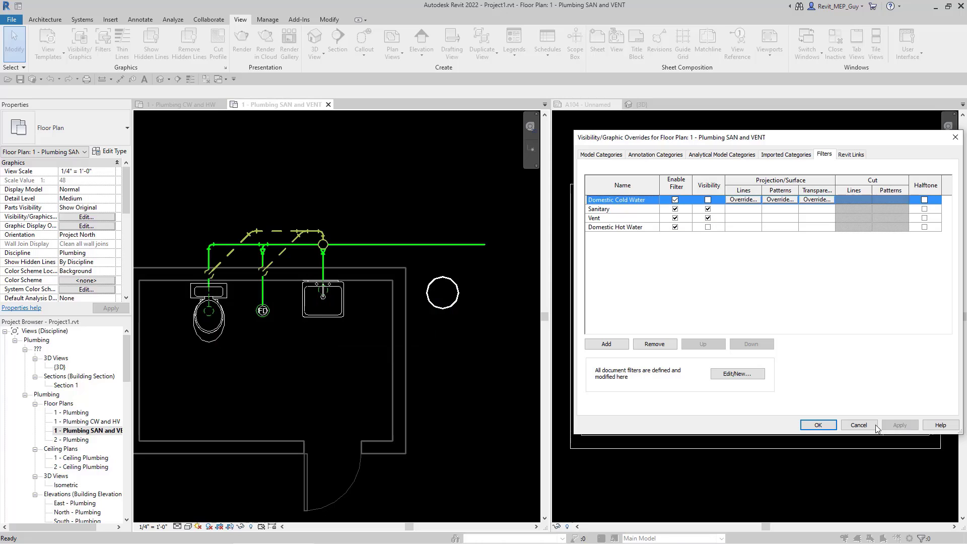
left_click(823, 424)
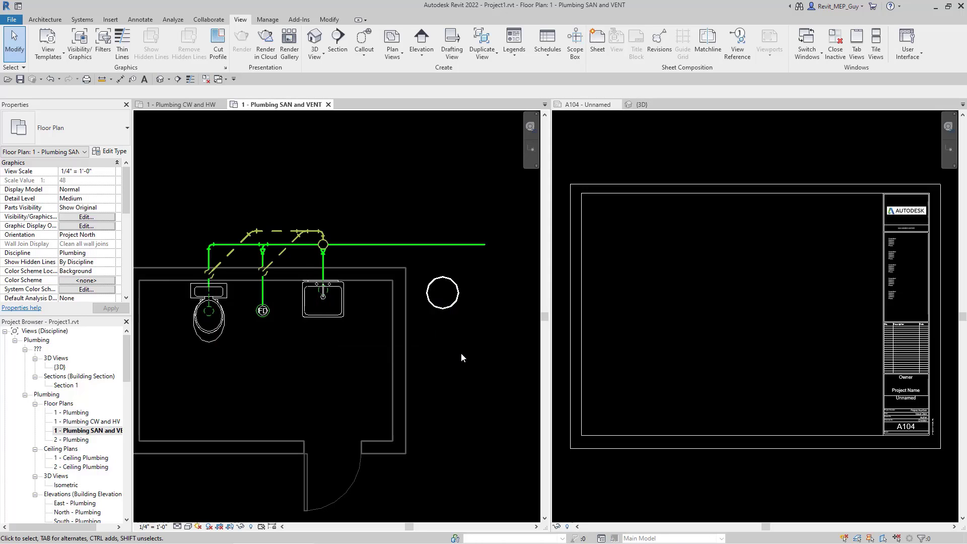
Place the 1 - Plumbing CW and HW floor plan in the lower left area of sheet A104
scroll(450, 340, "down", 1)
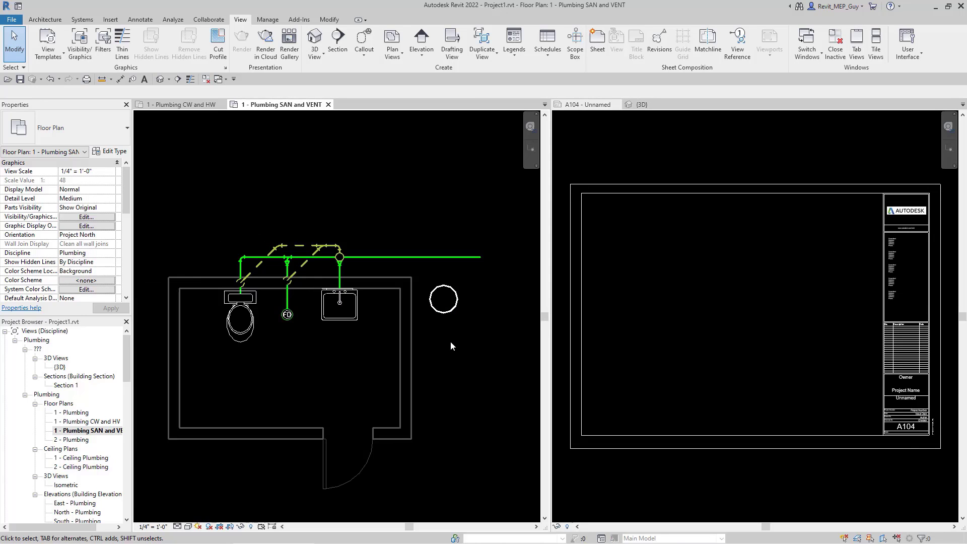
middle_click_drag(454, 342, 460, 326)
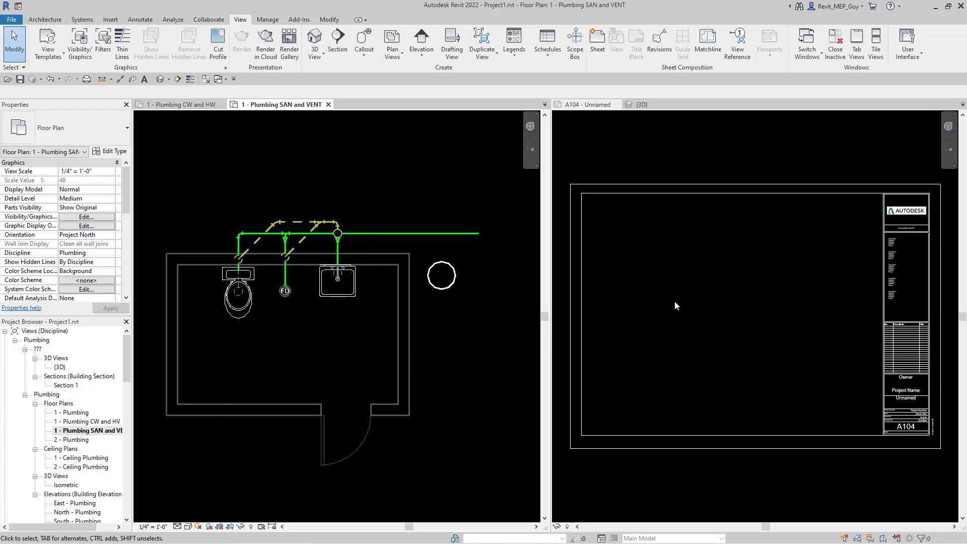
left_click(88, 421)
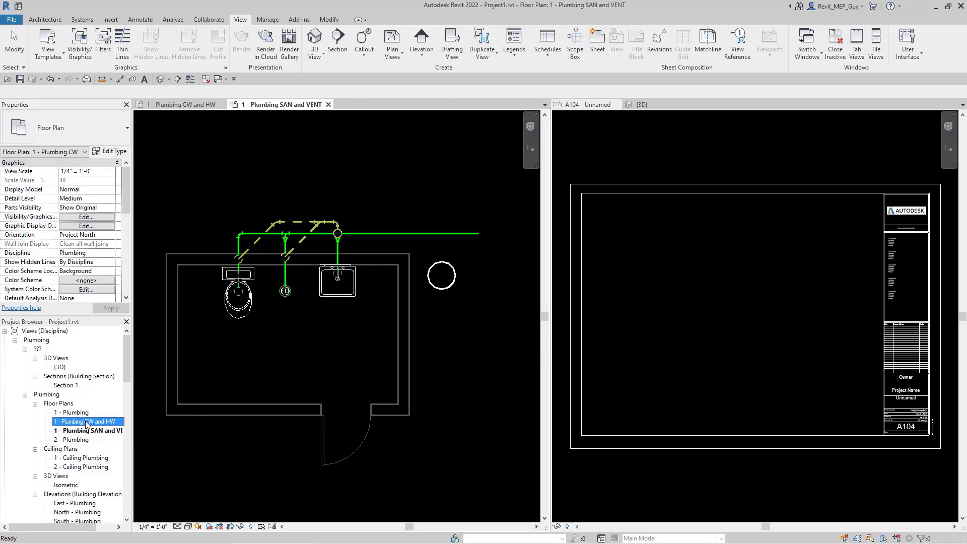
left_click_drag(685, 335, 685, 335)
left_click(672, 359)
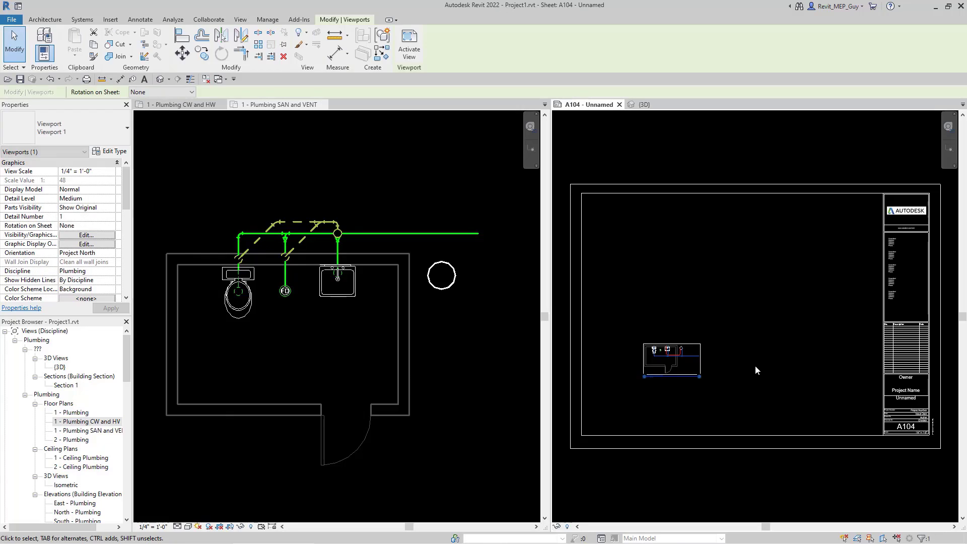
left_click(755, 366)
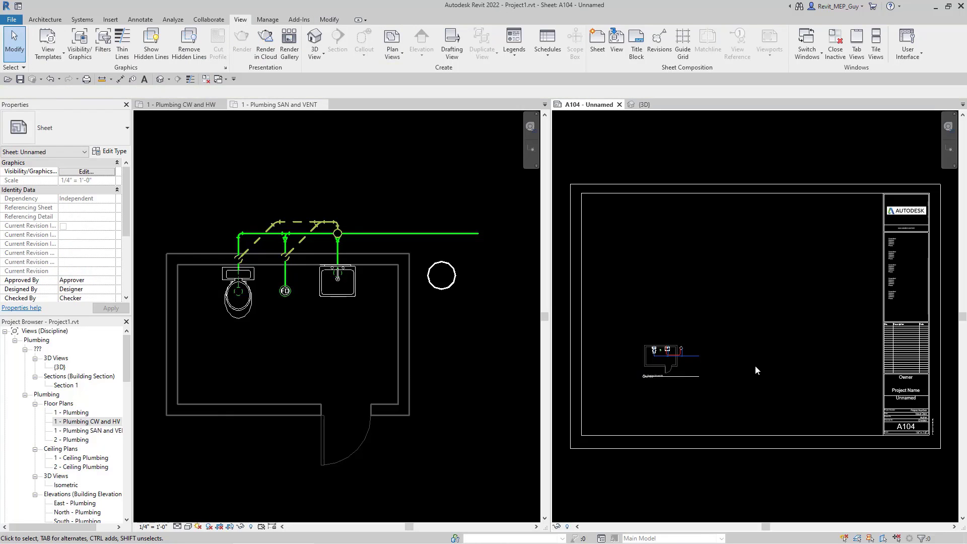
Place the 1 - Plumbing SAN and VENT floor plan on sheet A104, to the right of the CW and HW plan
left_click(103, 431)
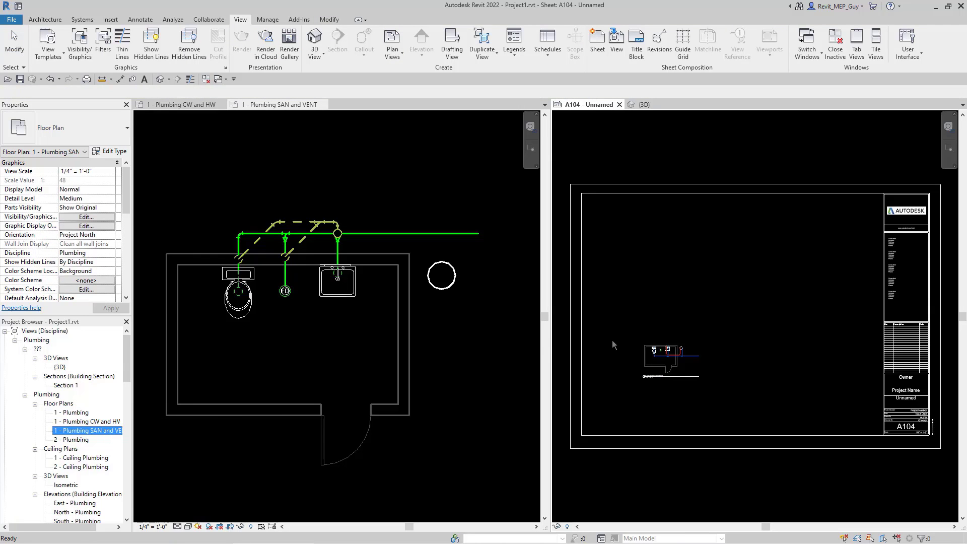
left_click_drag(783, 353, 785, 354)
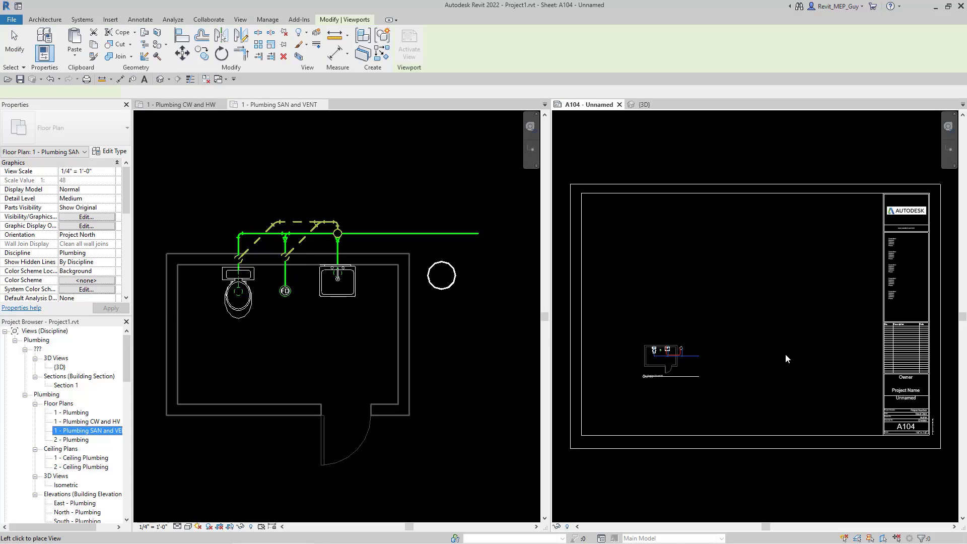
left_click(788, 356)
left_click(803, 371)
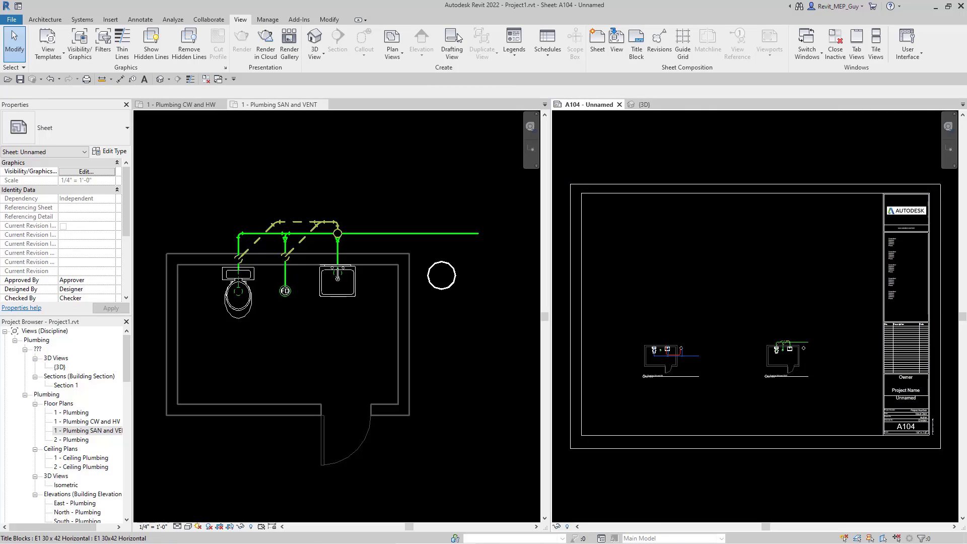
Set the default {3D} view's Sub-Discipline to Plumbing and rename the view Sanitary and Vent Risers
left_click(643, 105)
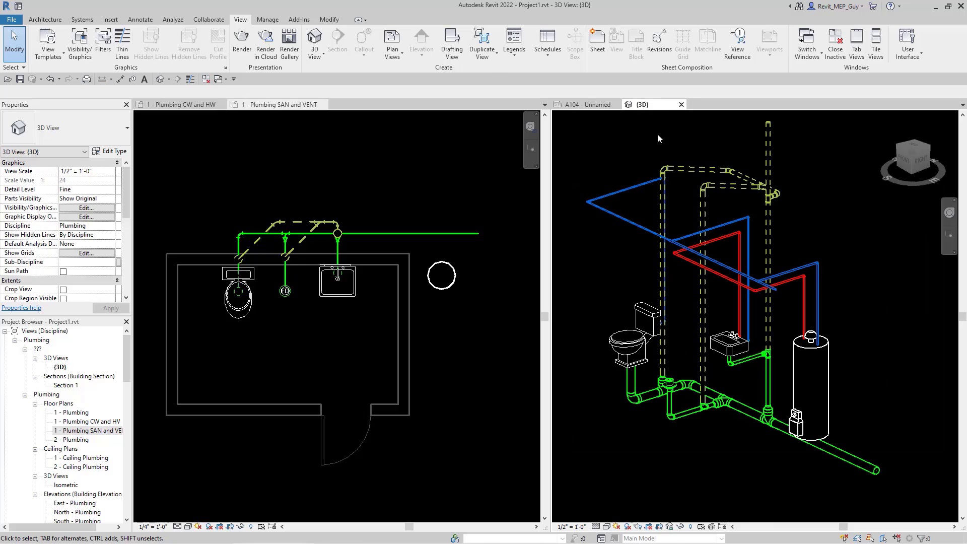
left_click(66, 366)
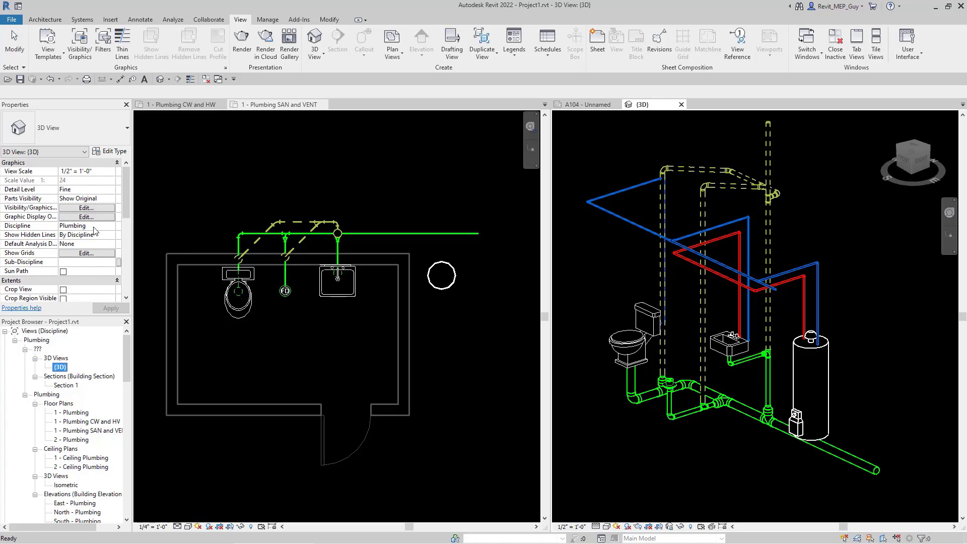
scroll(98, 229, "down", 7)
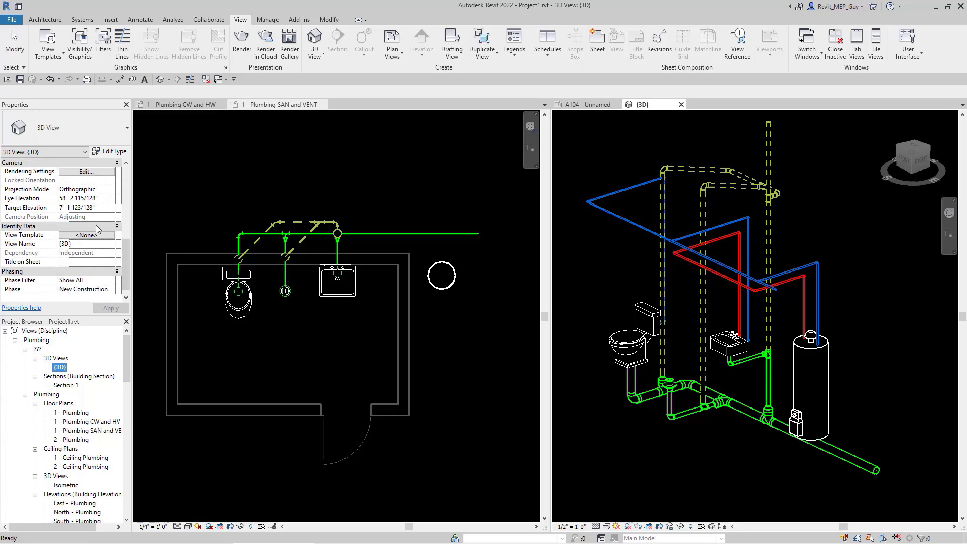
scroll(96, 261, "up", 8)
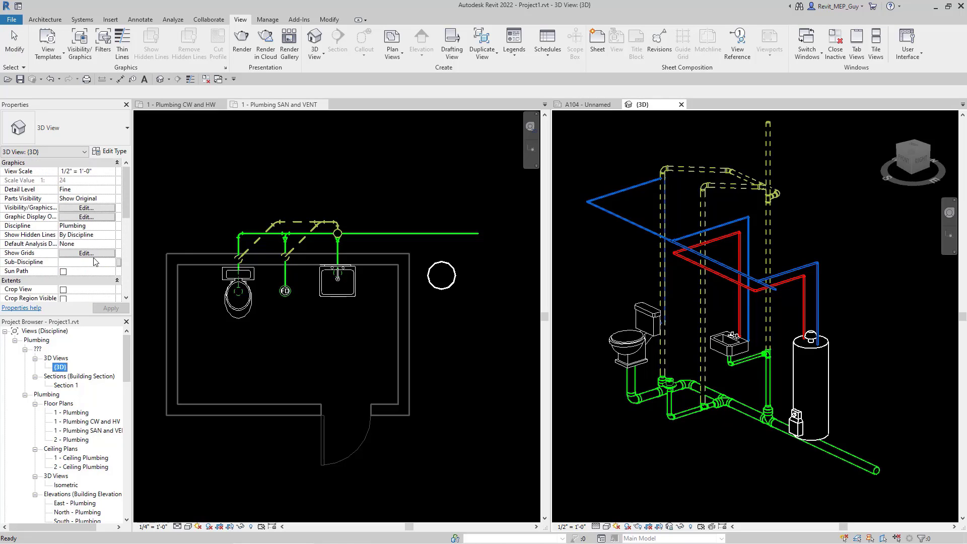
left_click(82, 262)
left_click(110, 262)
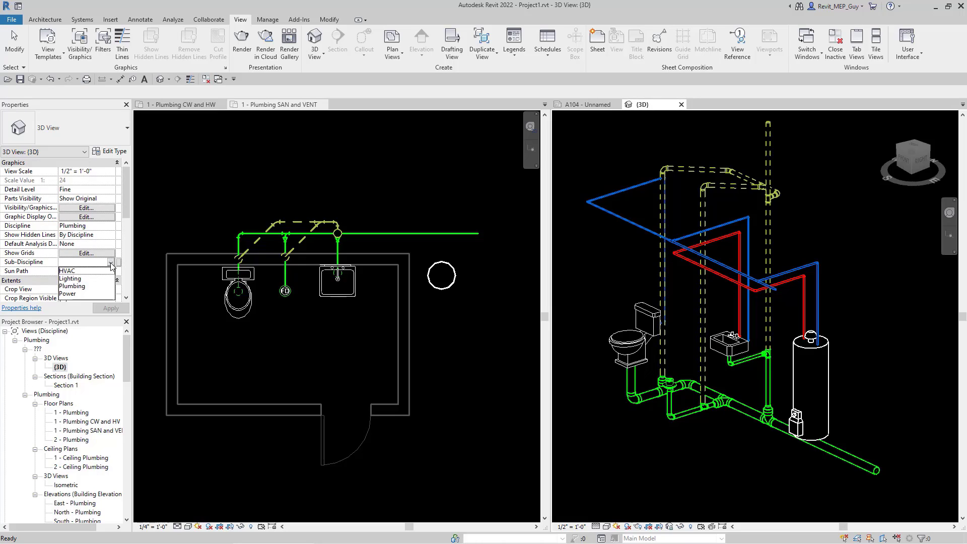
left_click(79, 286)
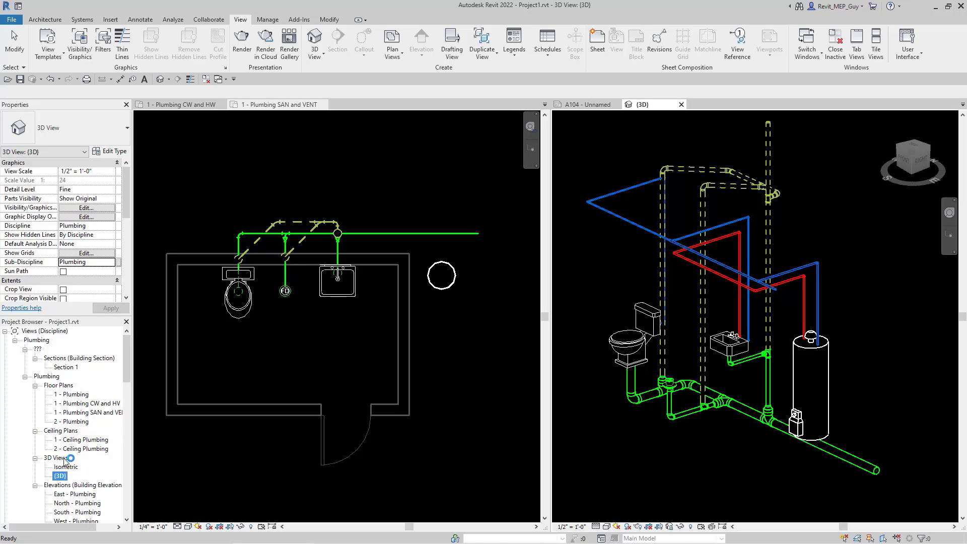
right_click(62, 476)
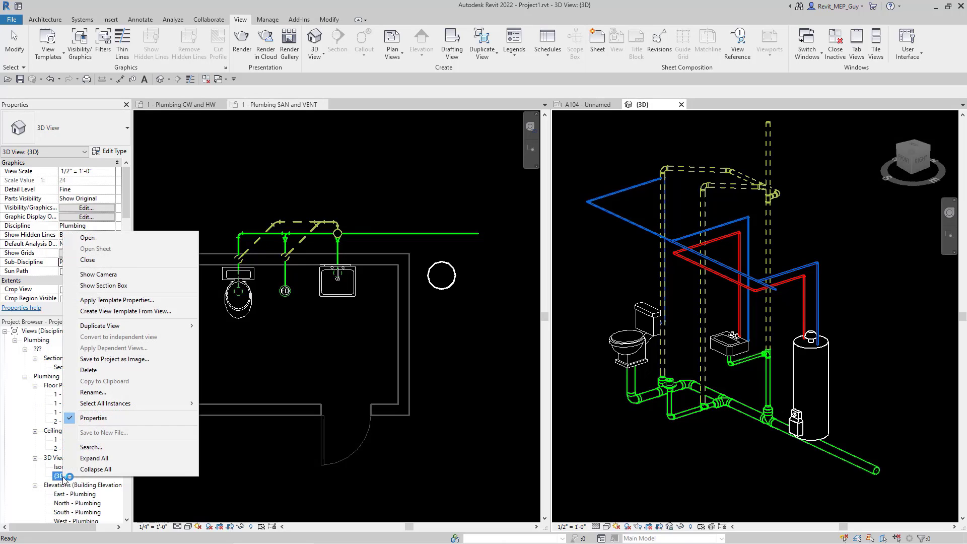
left_click(97, 393)
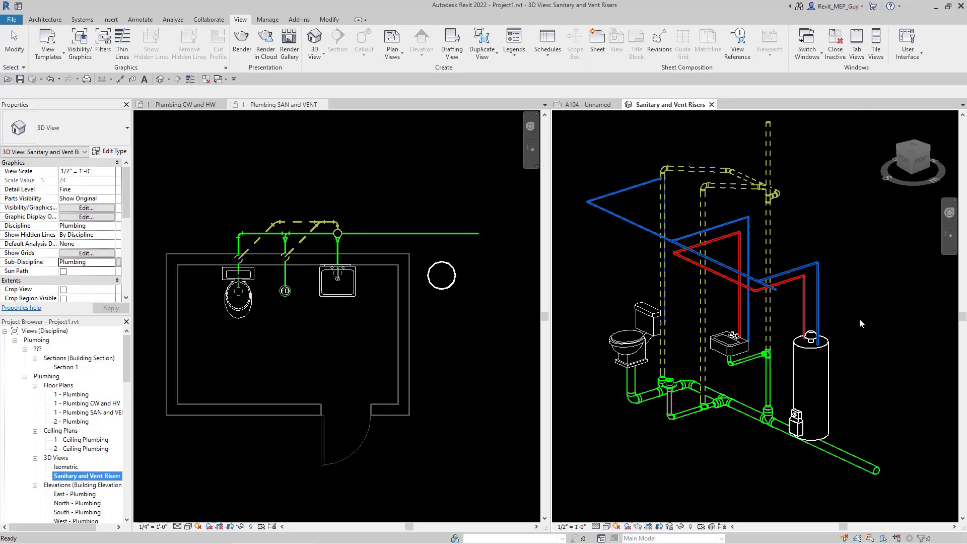
Add the Domestic filter to the Sanitary and Vent Risers view's visibility/graphic overrides
left_click(865, 330)
key("v")
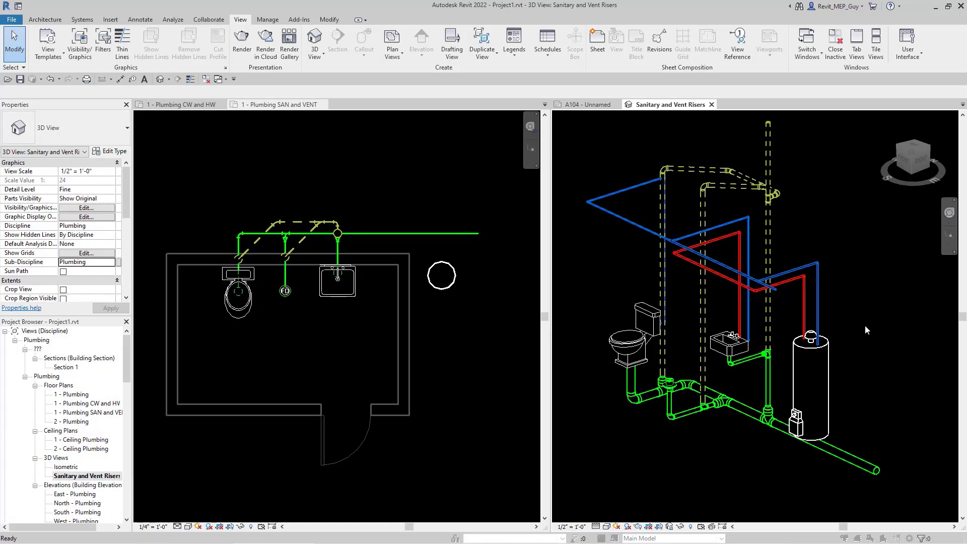
key("v")
key("g")
left_click(824, 156)
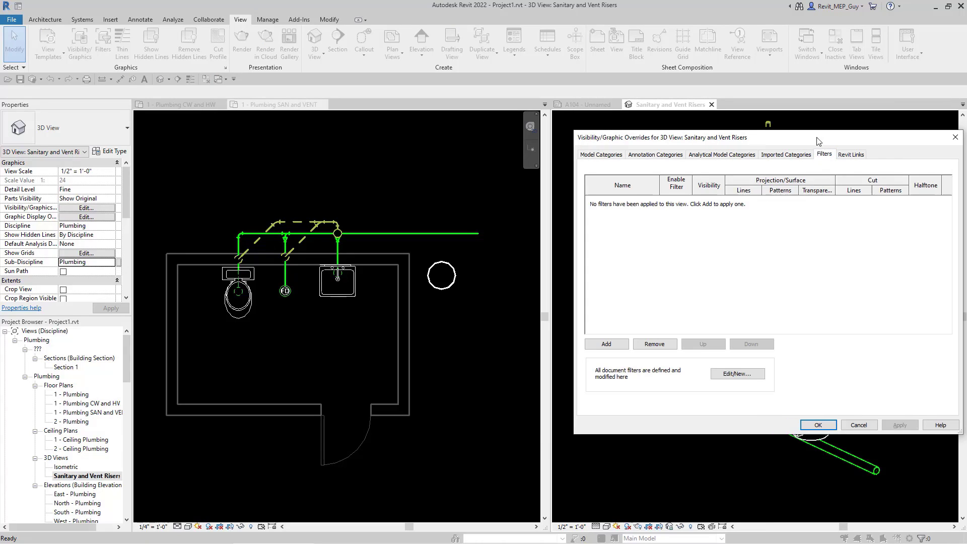
left_click_drag(817, 141, 380, 151)
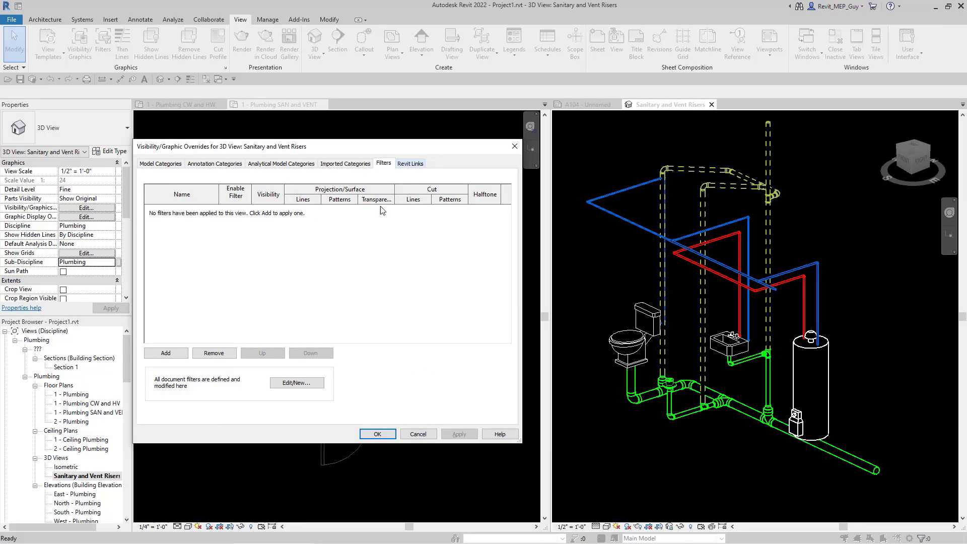
left_click(173, 353)
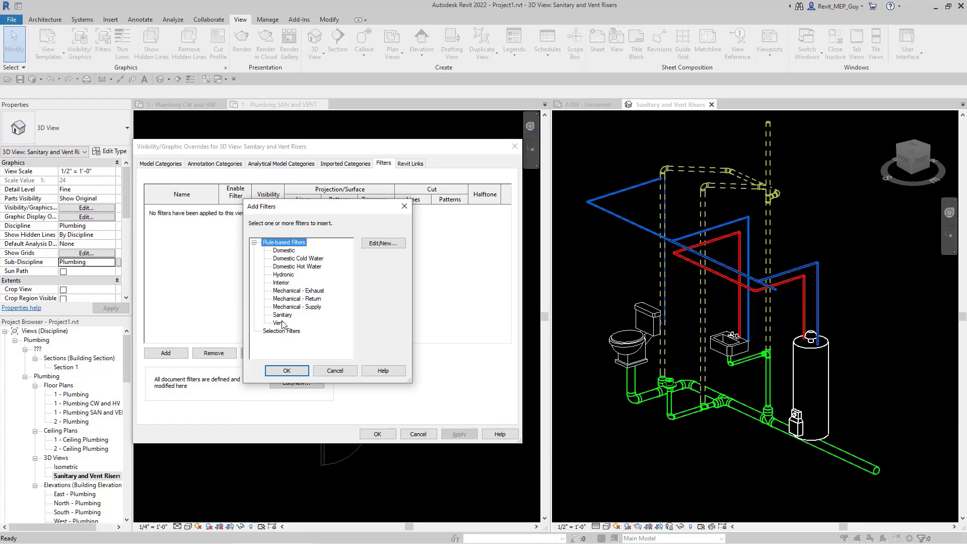
left_click(291, 251)
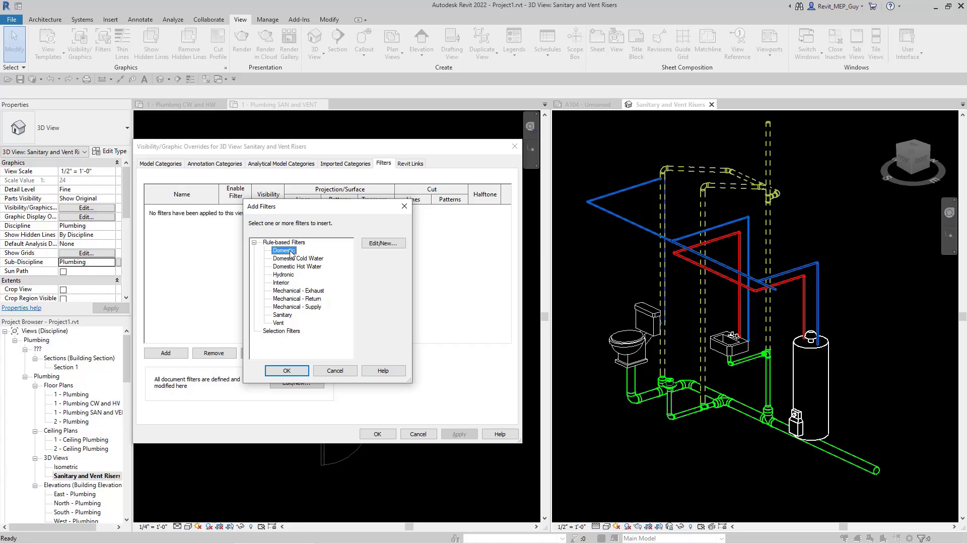
left_click(292, 371)
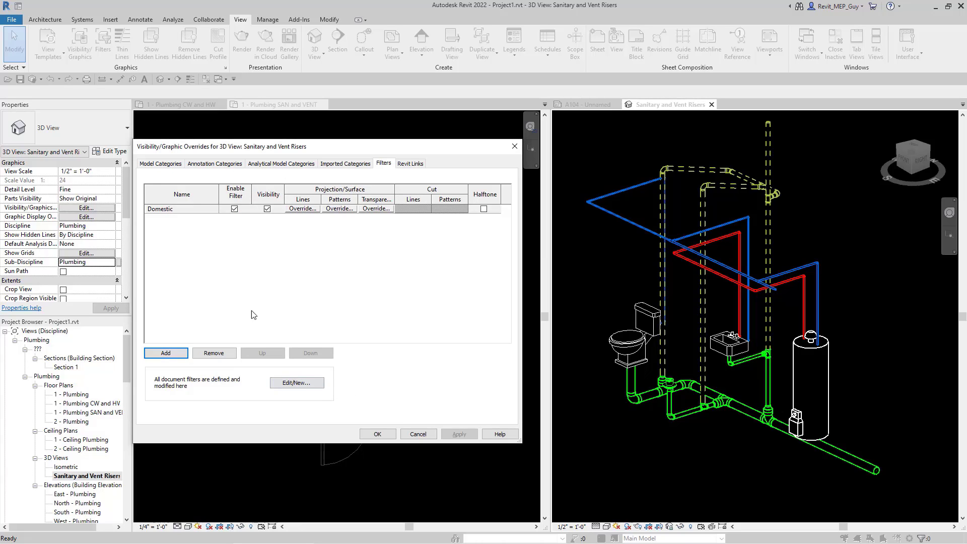
Hide the elements matched by the Domestic filter in the Sanitary and Vent Risers view and apply the overrides
left_click(267, 208)
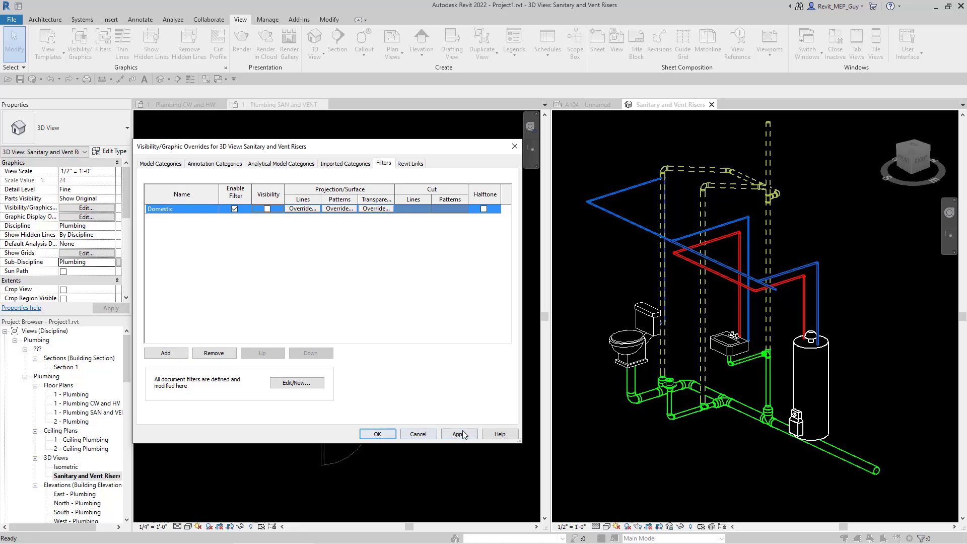
left_click(459, 434)
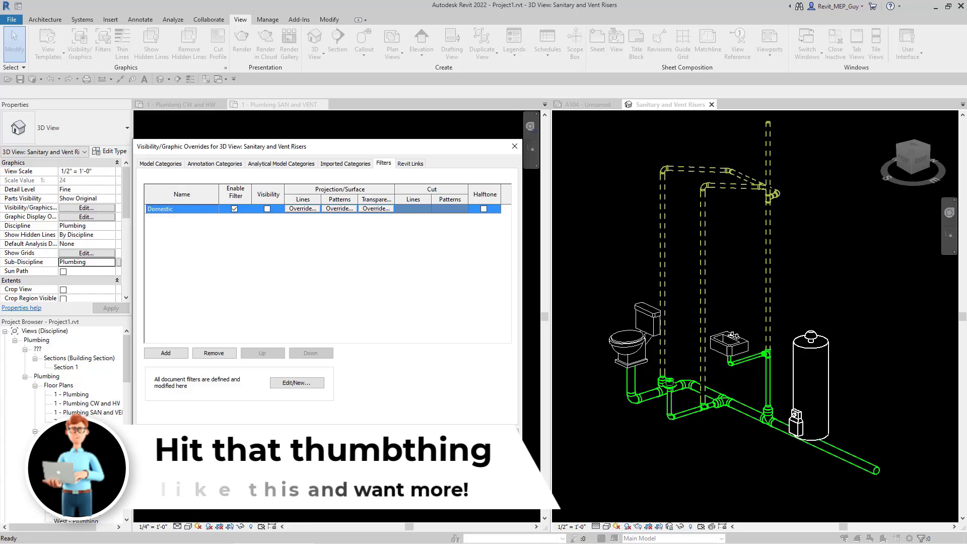
left_click(352, 433)
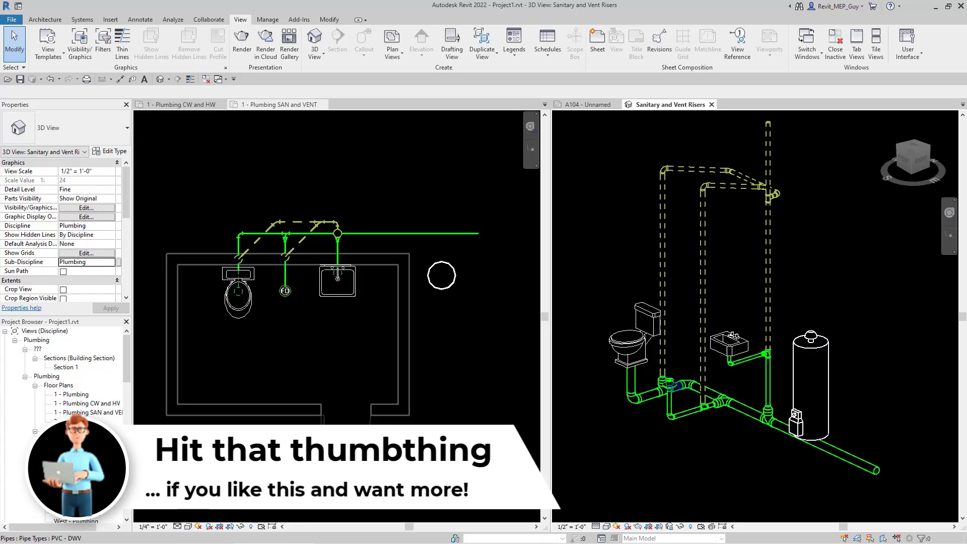
Duplicate the Sanitary and Vent Risers 3D view without detailing
right_click(78, 426)
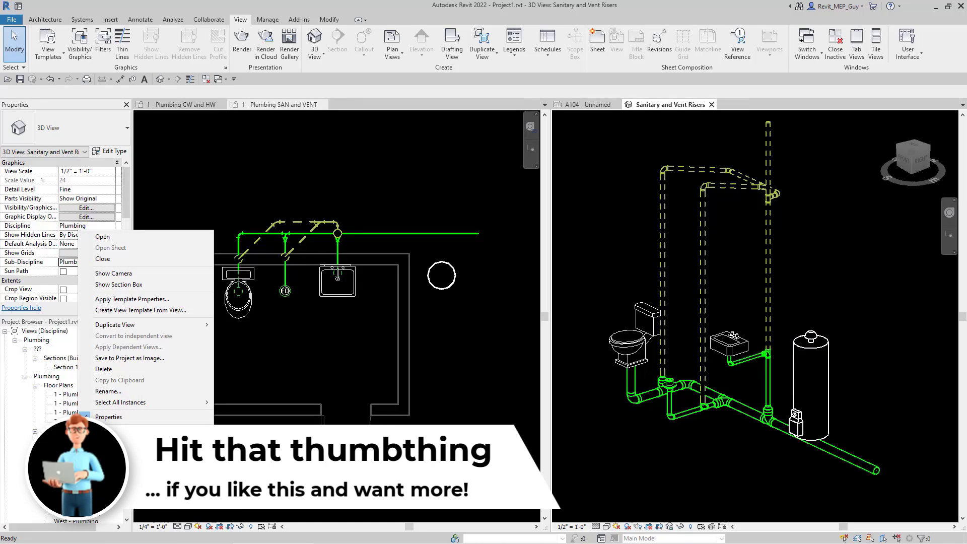
mouse_move(149, 330)
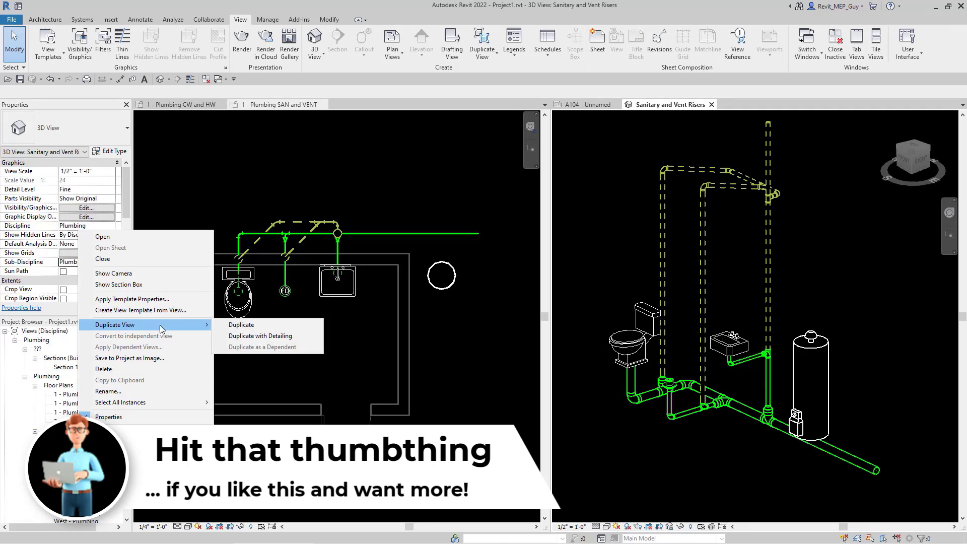
left_click(258, 326)
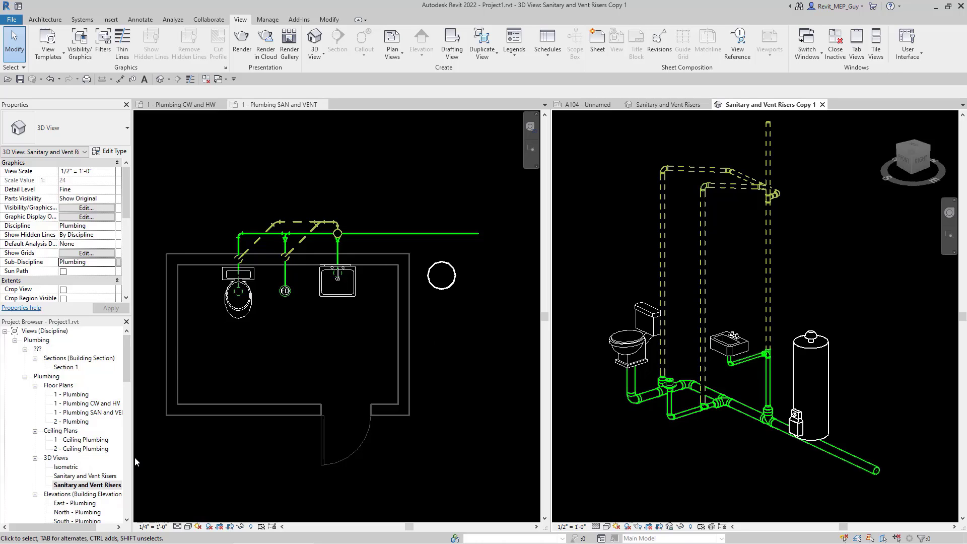
Widen the project browser to show full view names and rename the copied 3D view CW and HW Risers
left_click(135, 455)
left_click_drag(131, 457, 177, 459)
left_click(126, 486)
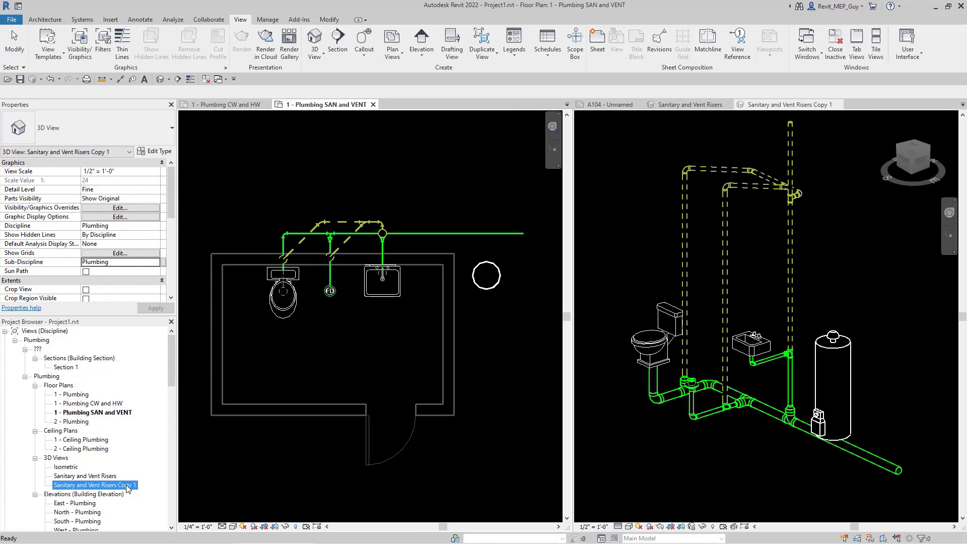
right_click(127, 486)
left_click(151, 400)
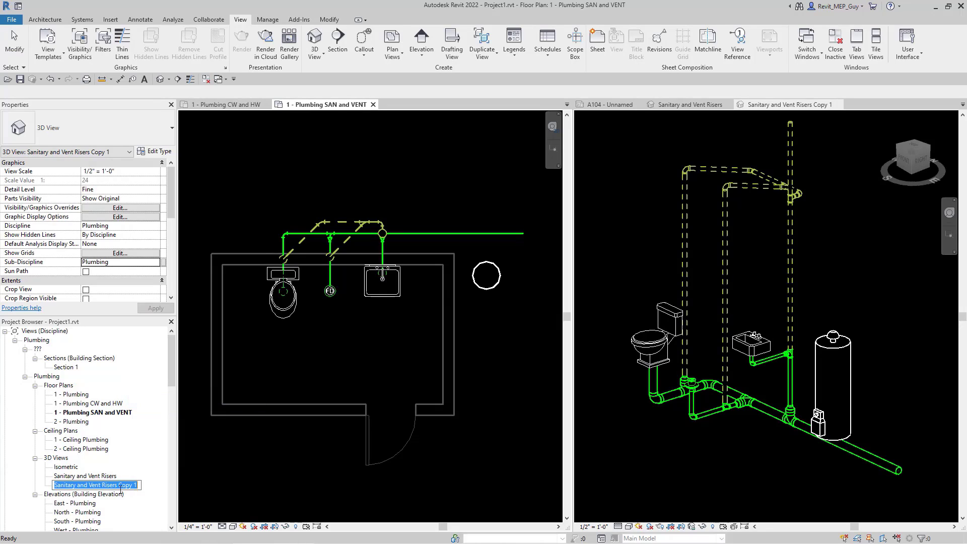
left_click(121, 484)
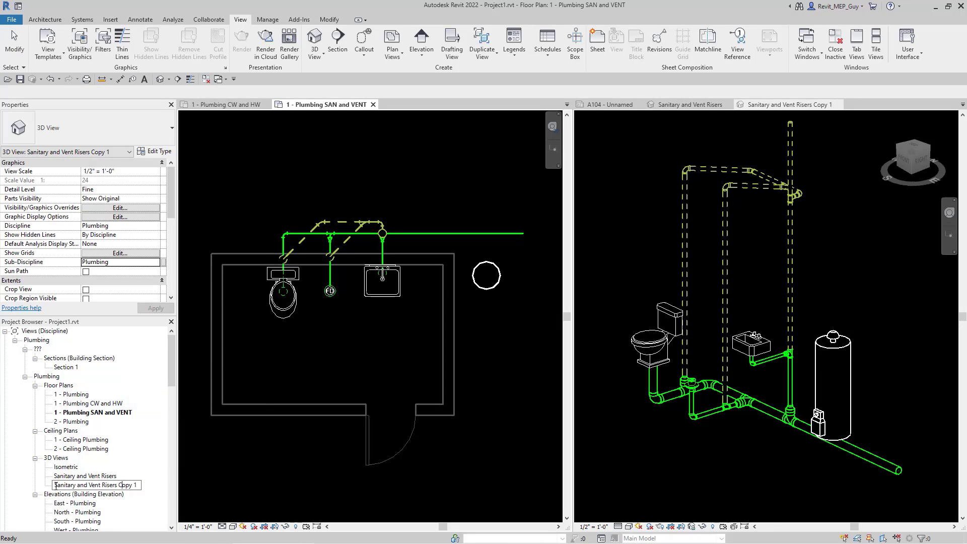
key("ctrl+a")
type("CW and HW Risers")
key("Return")
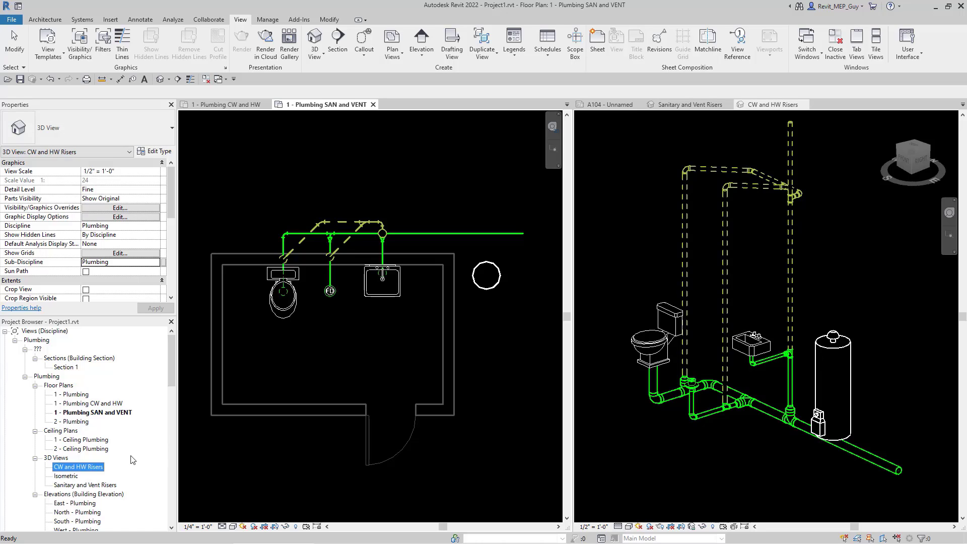
Add the Sanitary and Vent filters to the CW and HW Risers view's visibility/graphic overrides
left_click(777, 264)
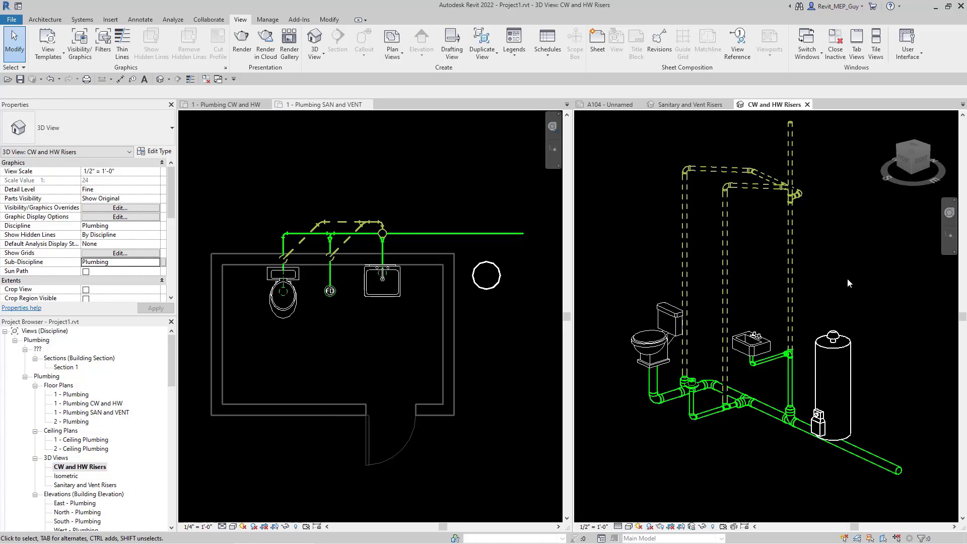
key("v")
key("g")
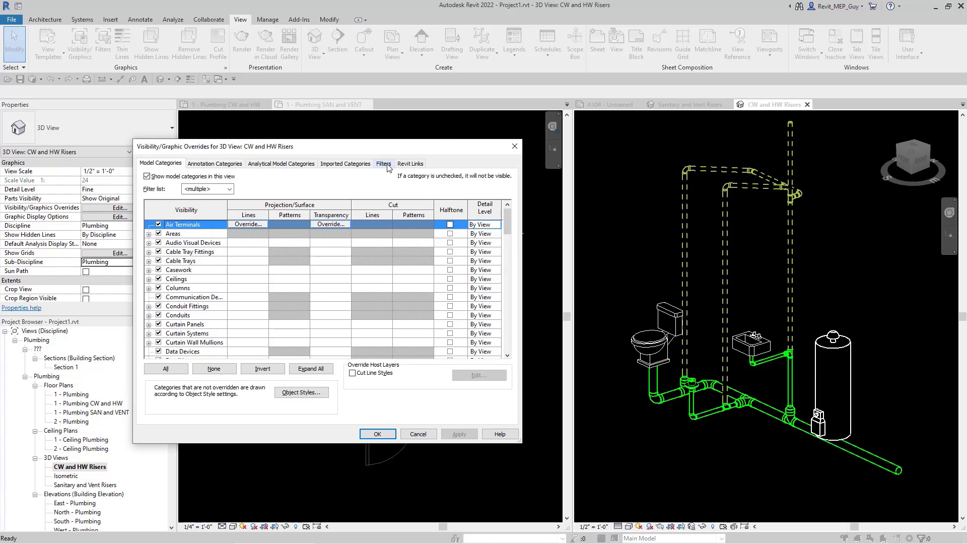
left_click(383, 164)
left_click(187, 353)
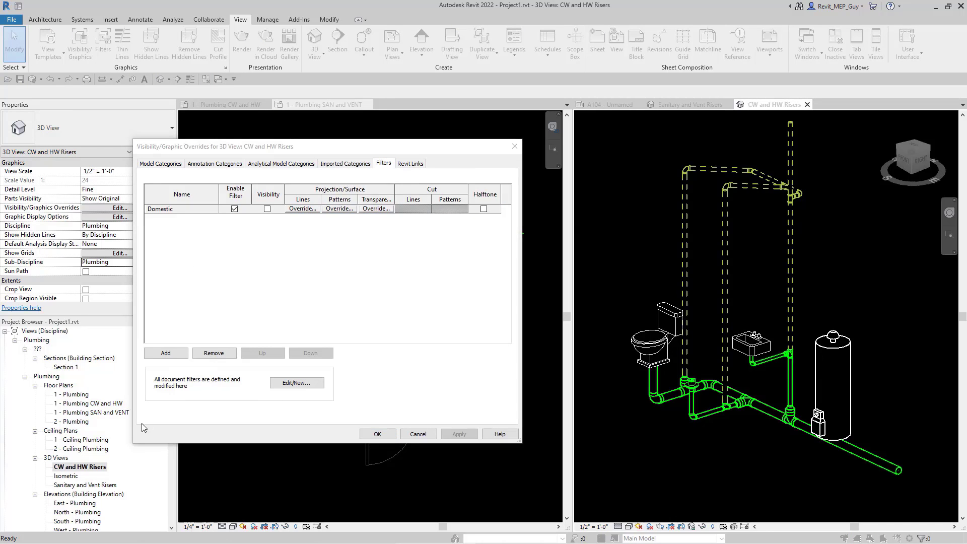
left_click(166, 353)
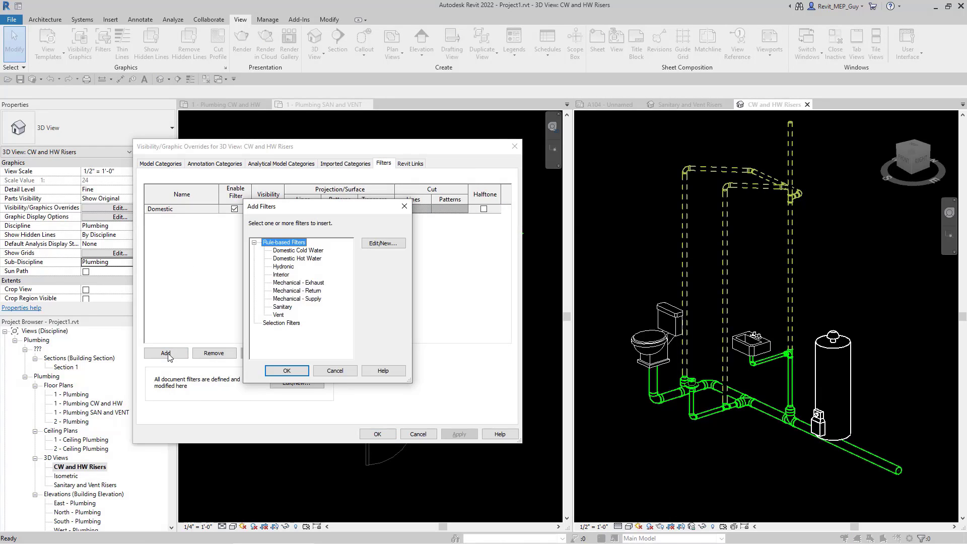
left_click(282, 308)
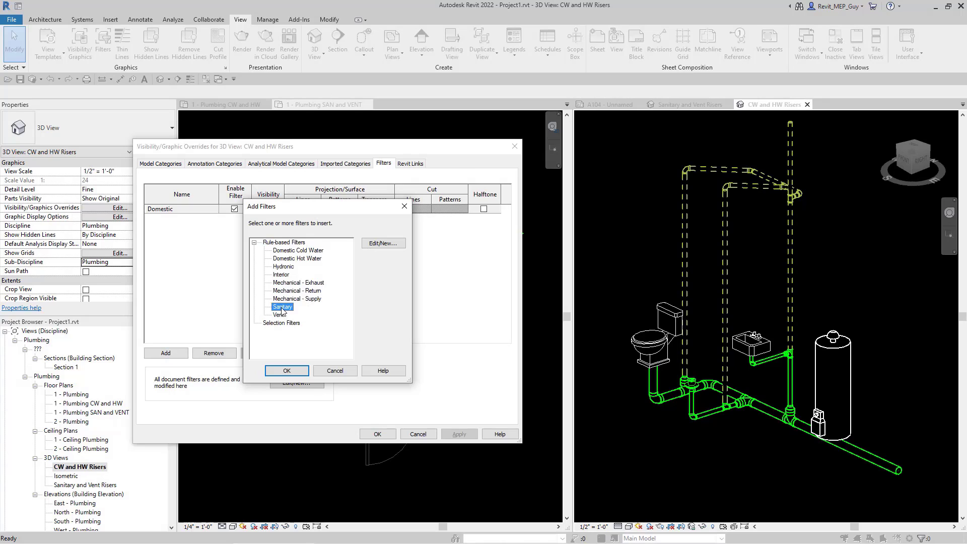
left_click(286, 371)
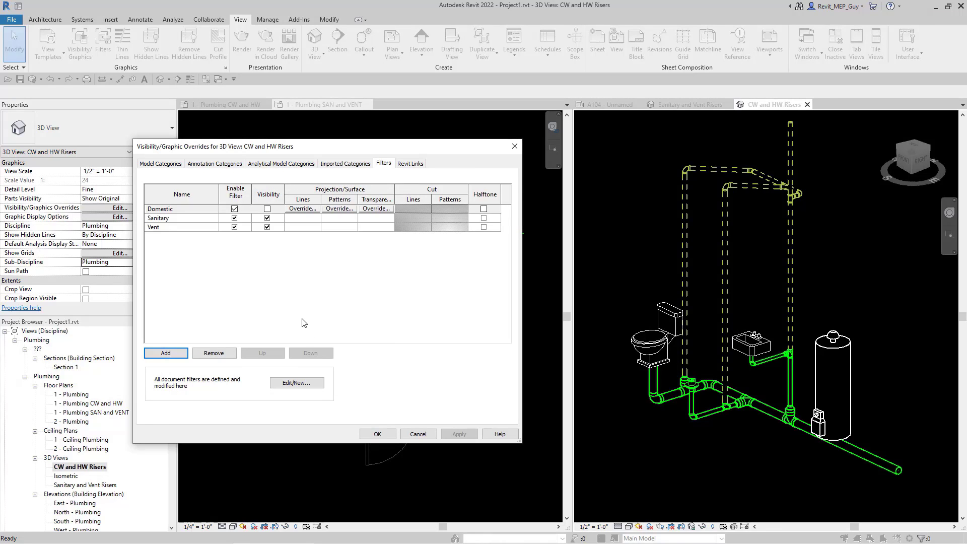
In the CW and HW Risers view's filter overrides, show Domestic, hide Sanitary and Vent, and apply the changes
left_click(267, 216)
left_click(267, 226)
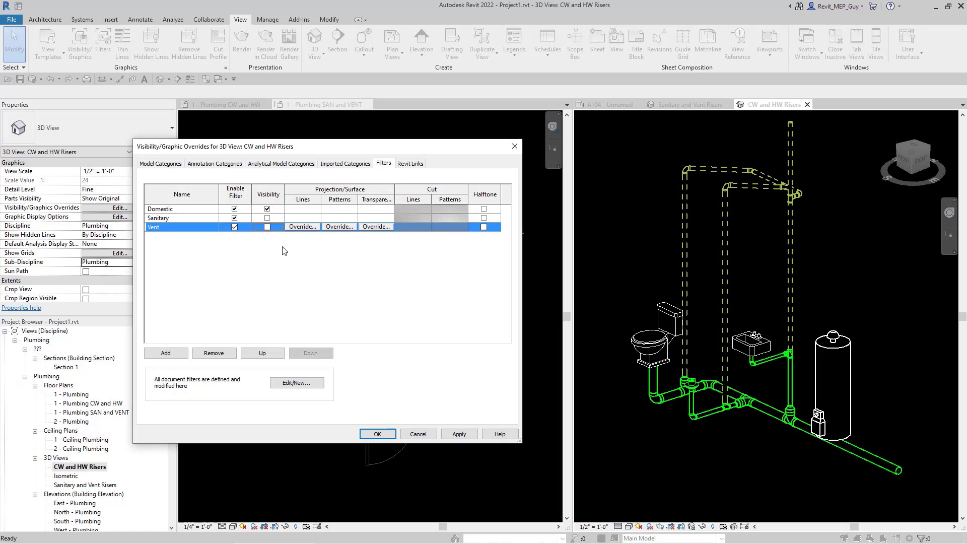
left_click(458, 434)
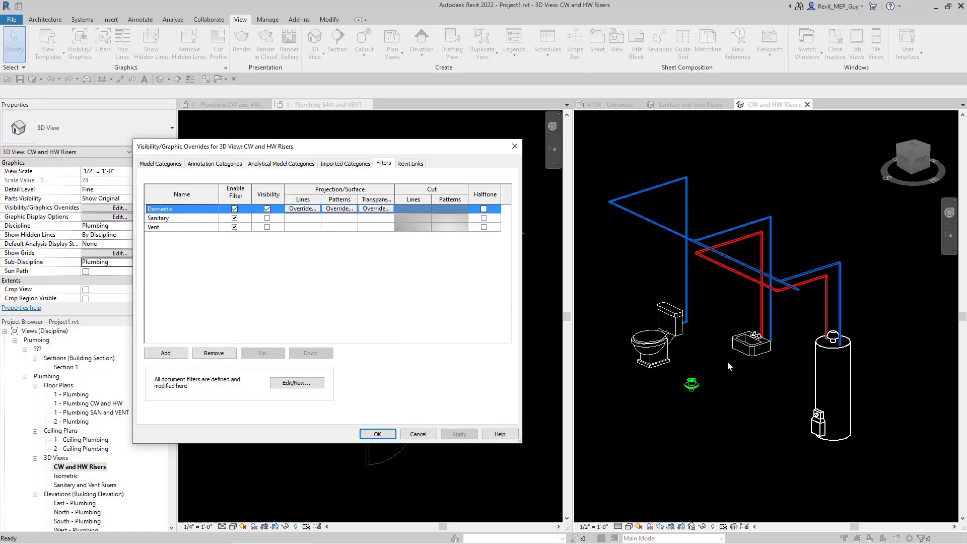
left_click(755, 414)
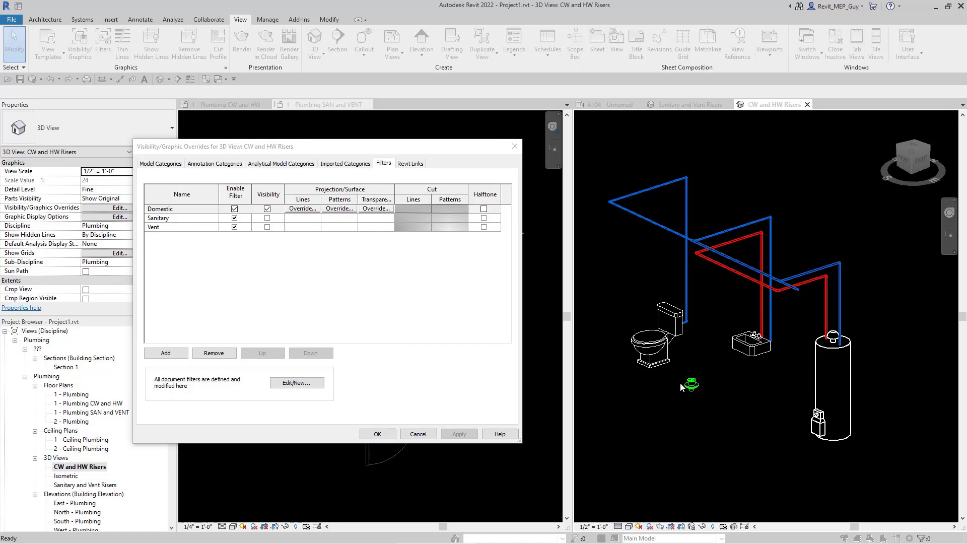
Create a rule-based view filter named drains and limit it to the Plumbing Fixtures category
left_click(297, 382)
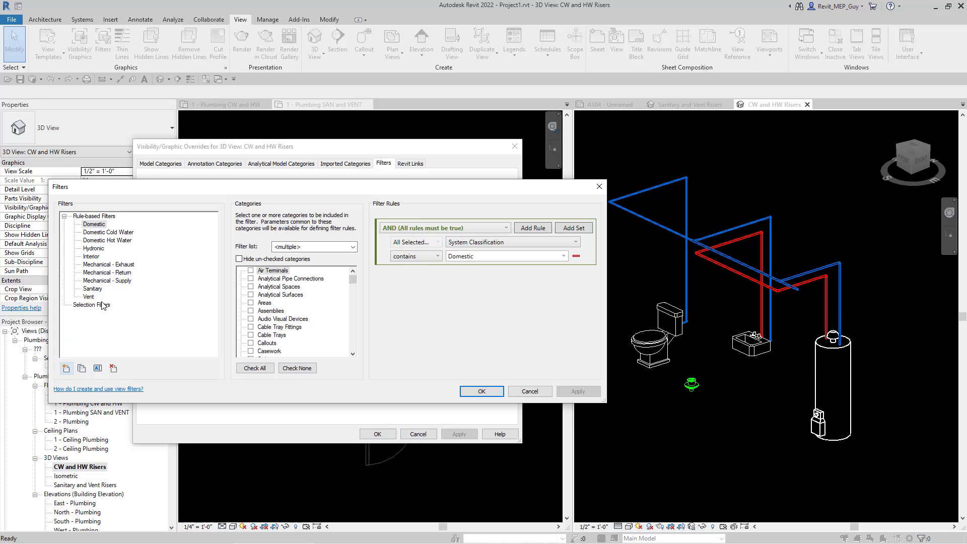
left_click(66, 369)
type("d")
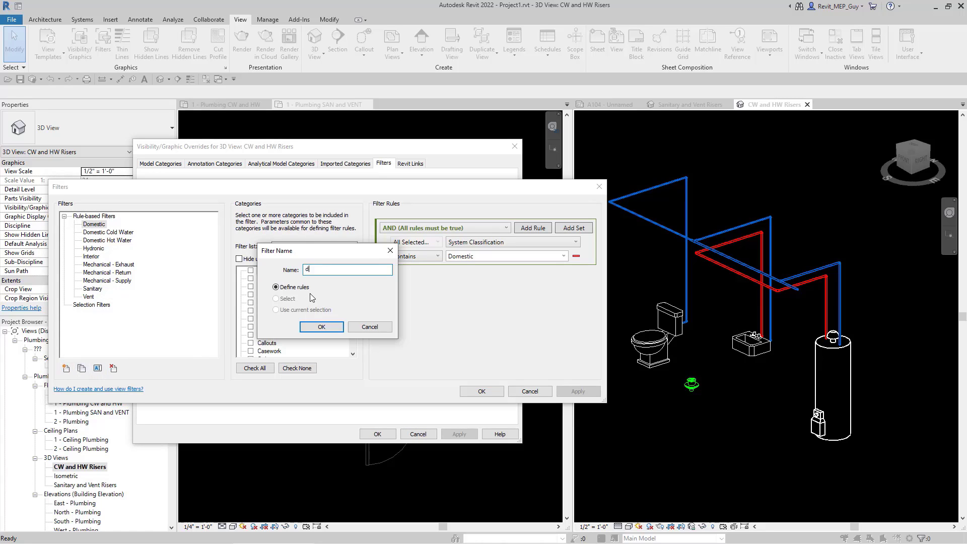
type("rains")
key("Return")
left_click(282, 296)
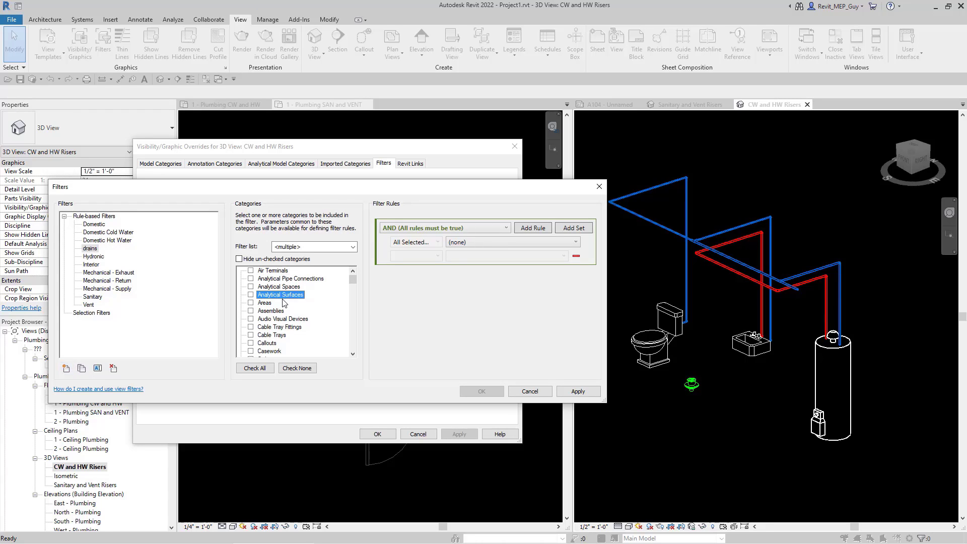
key("p")
scroll(285, 303, "down", 3)
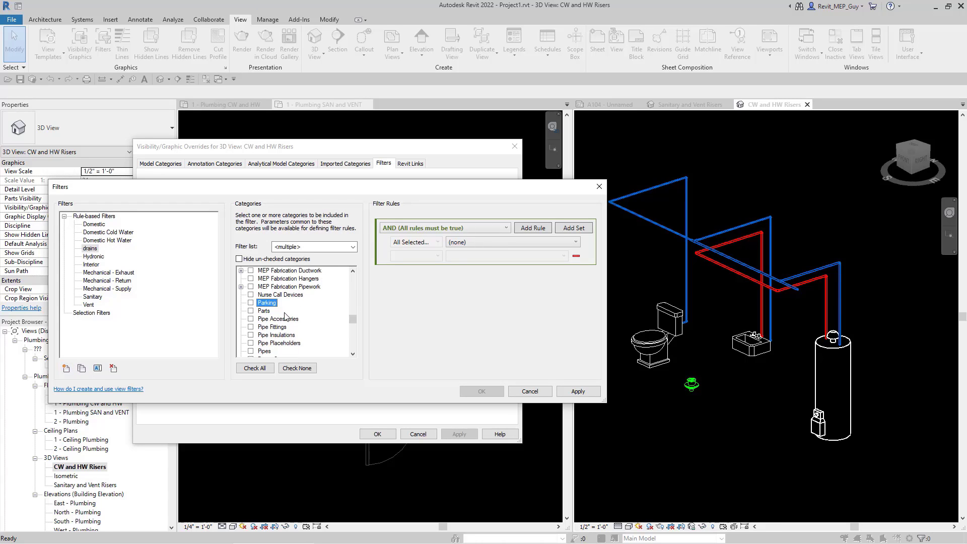
left_click(251, 352)
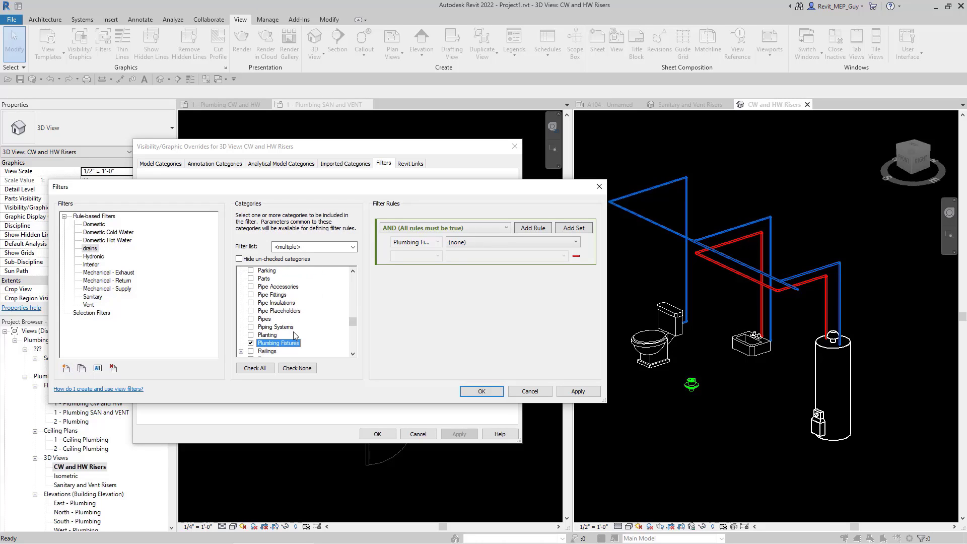
Define the drains filter's rule as Family Name contains Drain and accept the filter definition
left_click(474, 245)
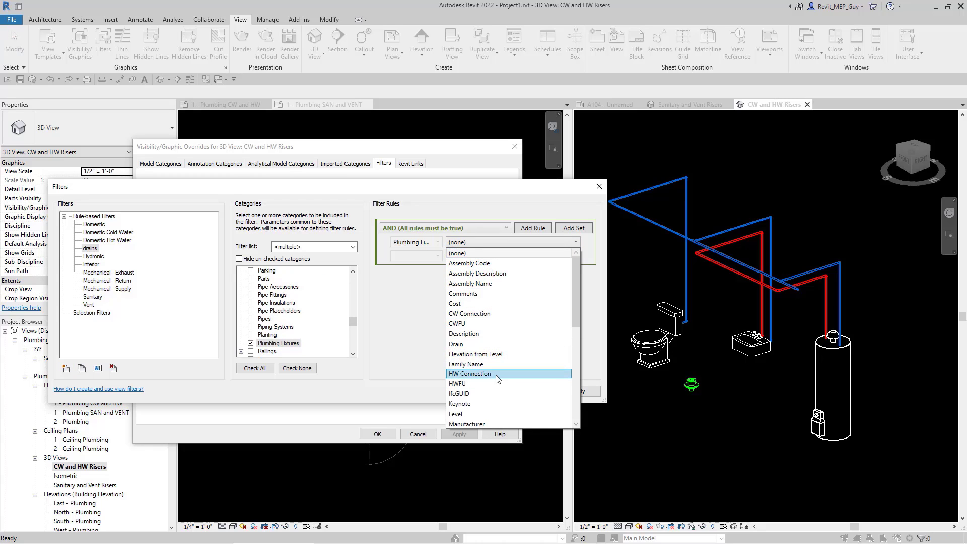
scroll(497, 379, "down", 5)
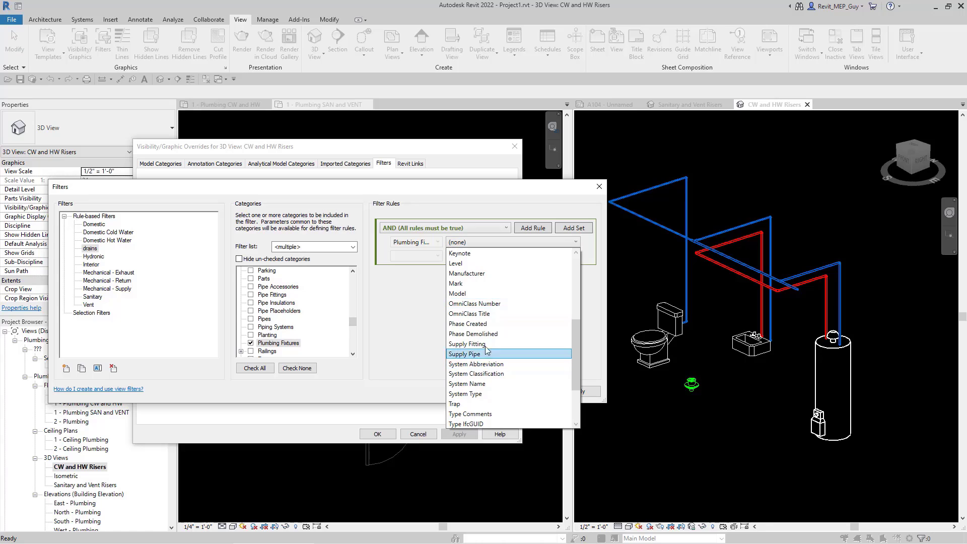
scroll(475, 342, "up", 4)
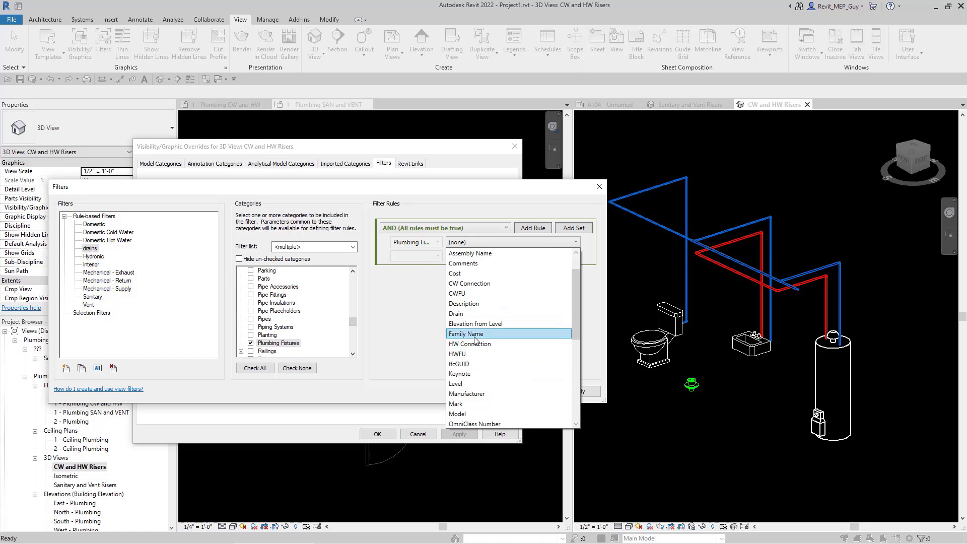
left_click(476, 334)
left_click(436, 256)
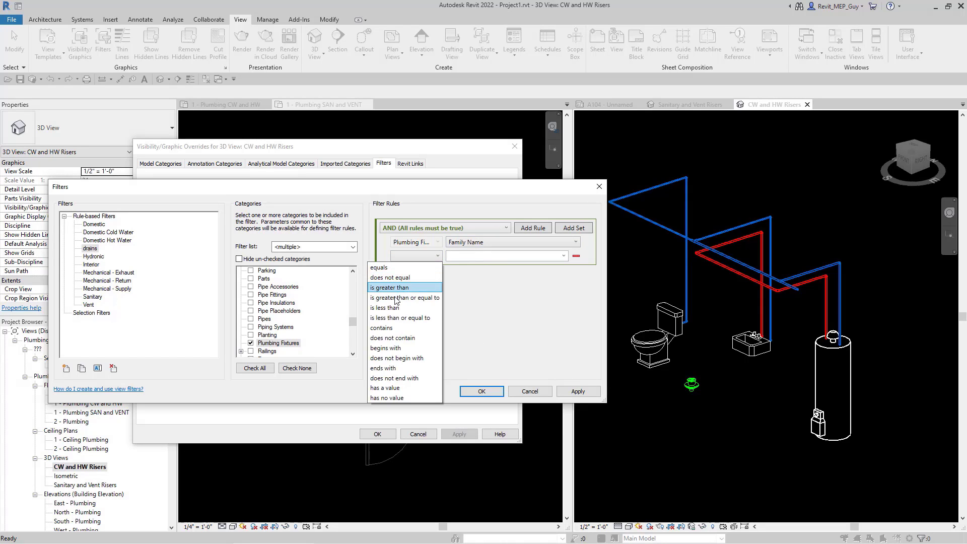
left_click(426, 319)
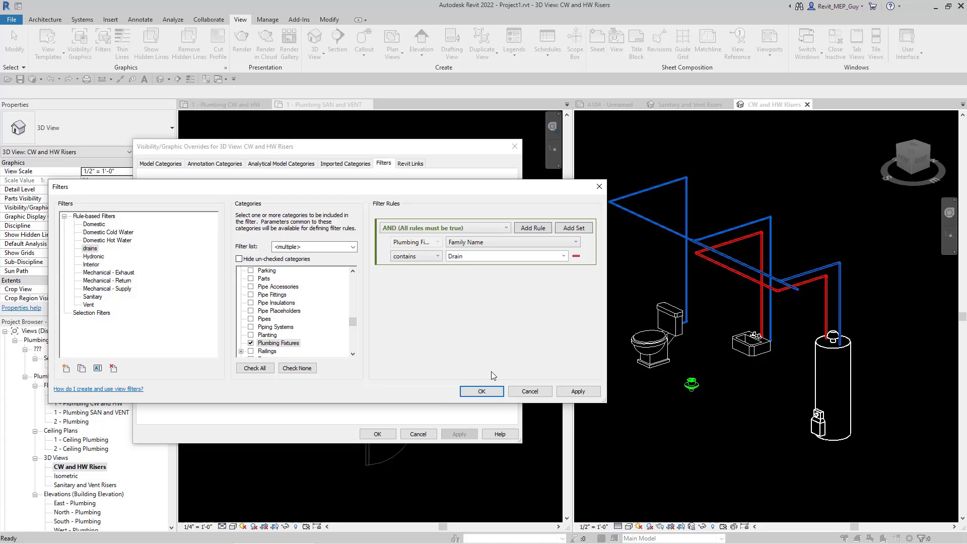
left_click(488, 392)
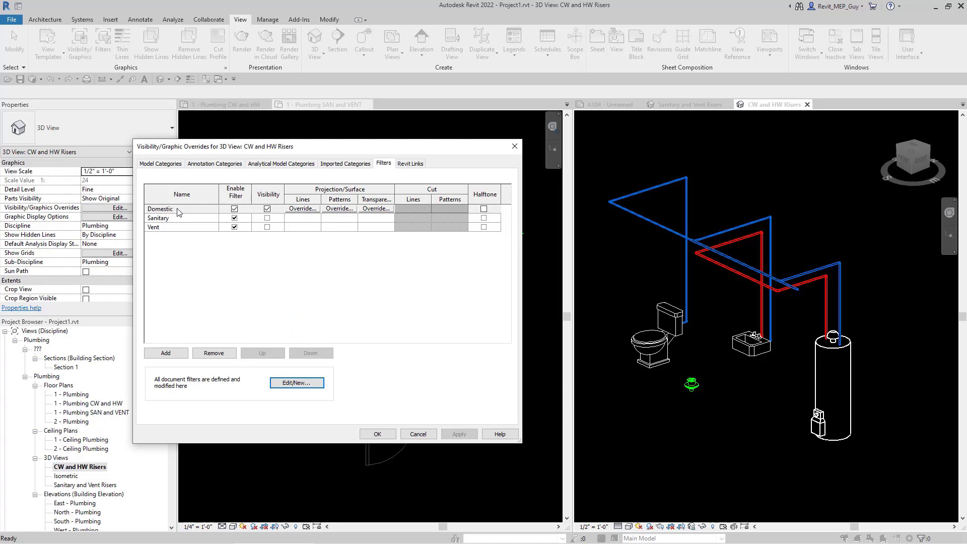
Add the drains filter to the CW and HW Risers view, turn off its visibility and apply the overrides
left_click(166, 353)
left_click(279, 267)
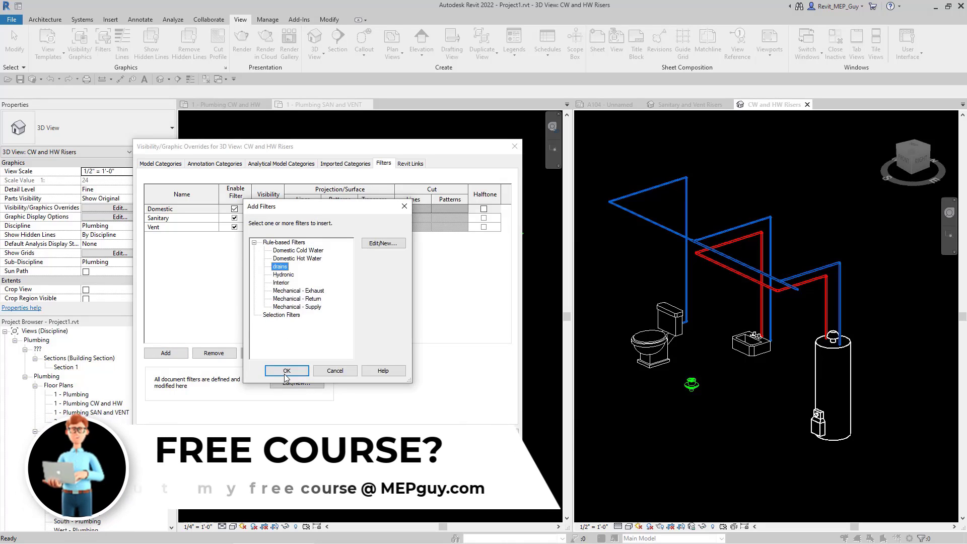
left_click(285, 372)
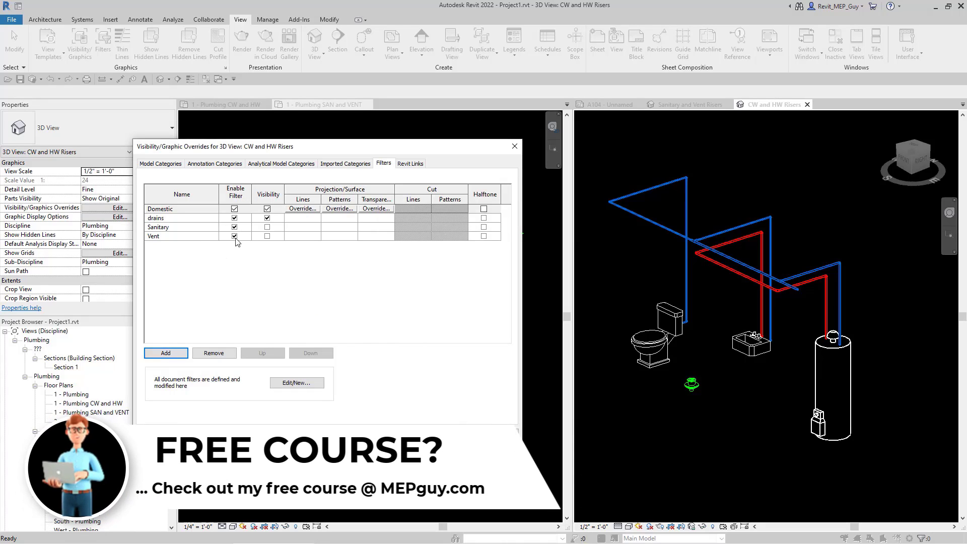
left_click(267, 218)
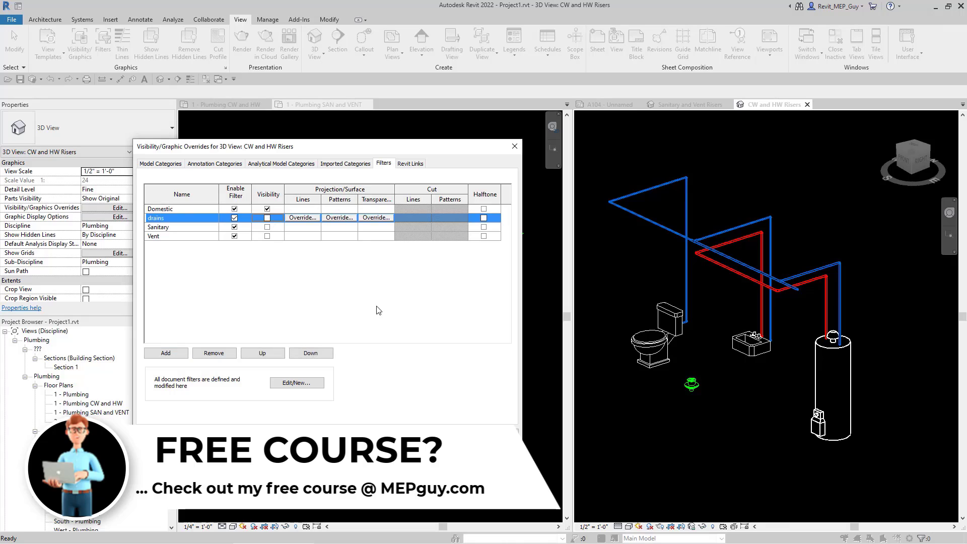
left_click(448, 433)
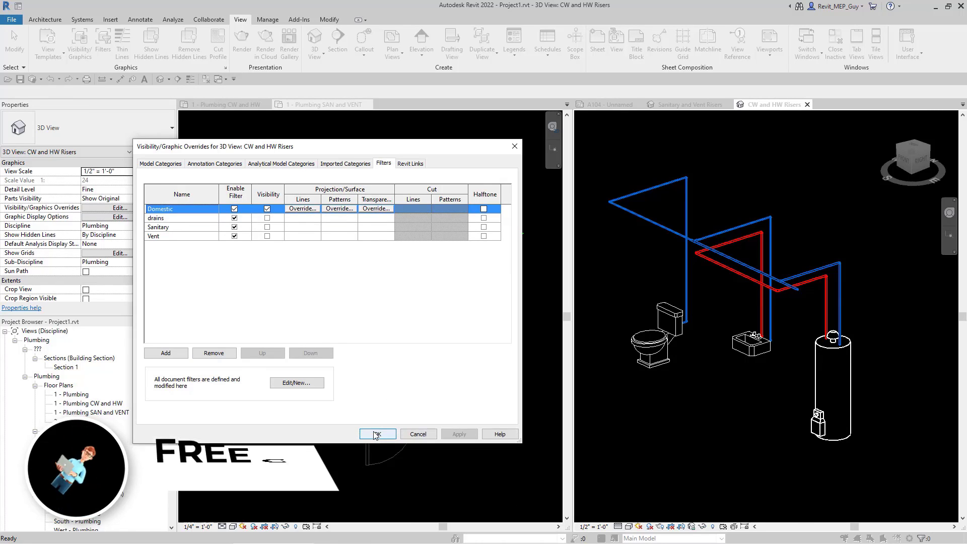
left_click(376, 434)
scroll(765, 410, "down", 1)
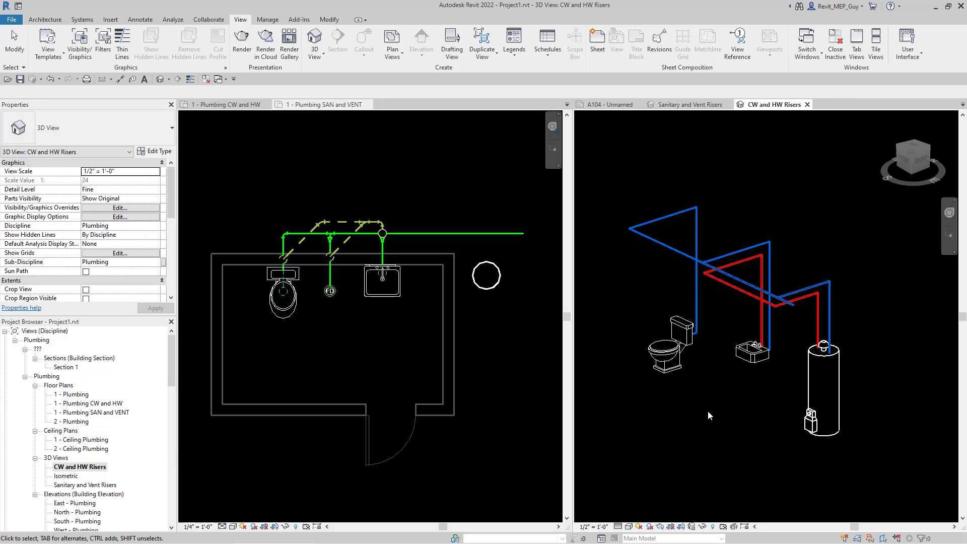
middle_click_drag(714, 415, 731, 402)
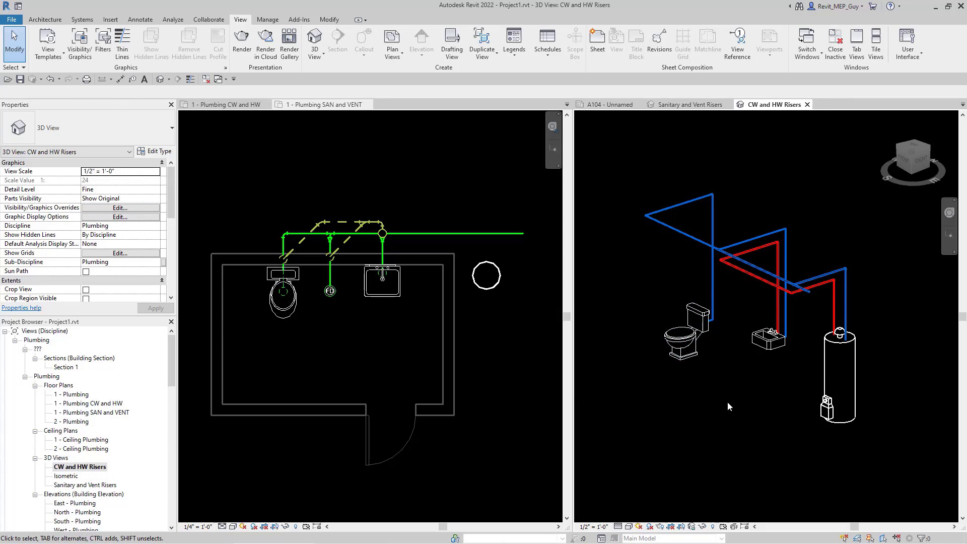
middle_click_drag(734, 409, 730, 405)
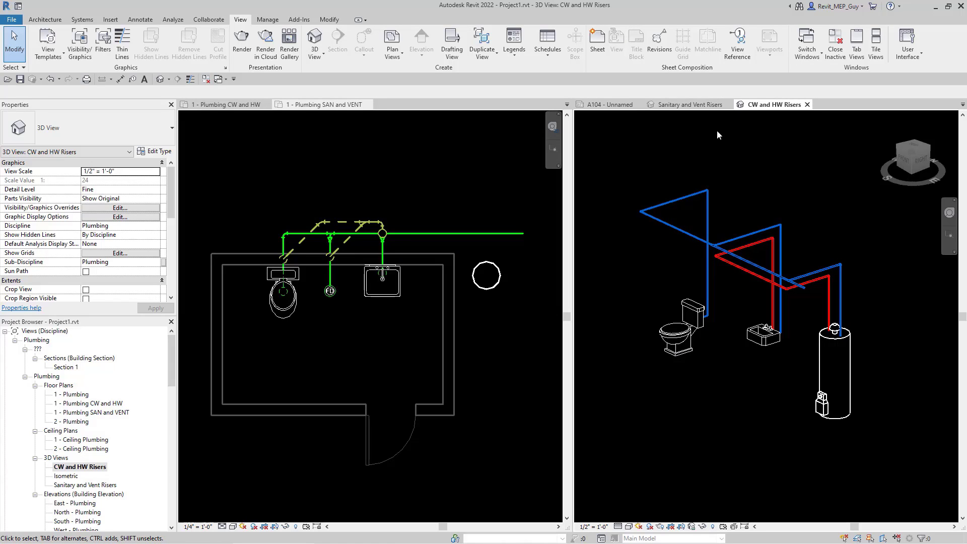
Hide the water heater element in the Sanitary and Vent Risers 3D view
left_click(698, 106)
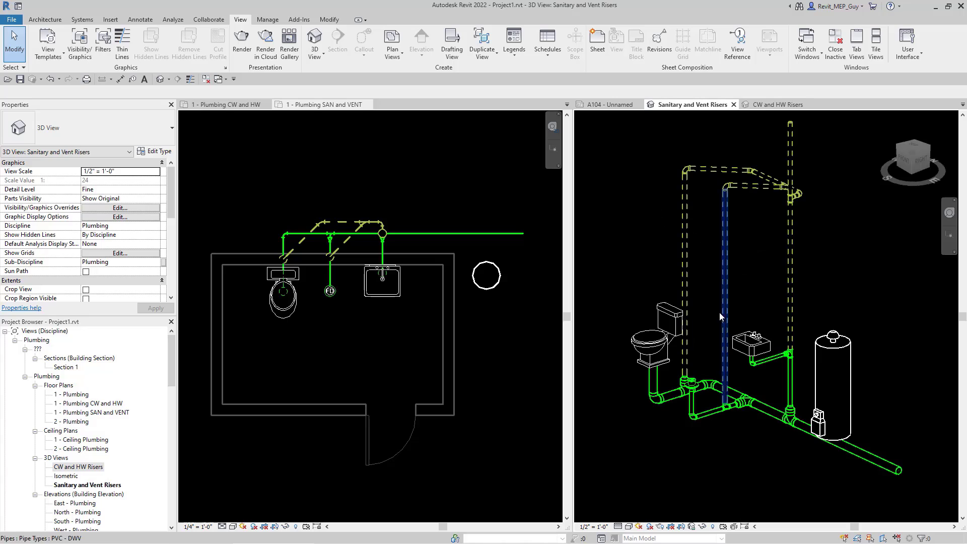
scroll(738, 320, "down", 1)
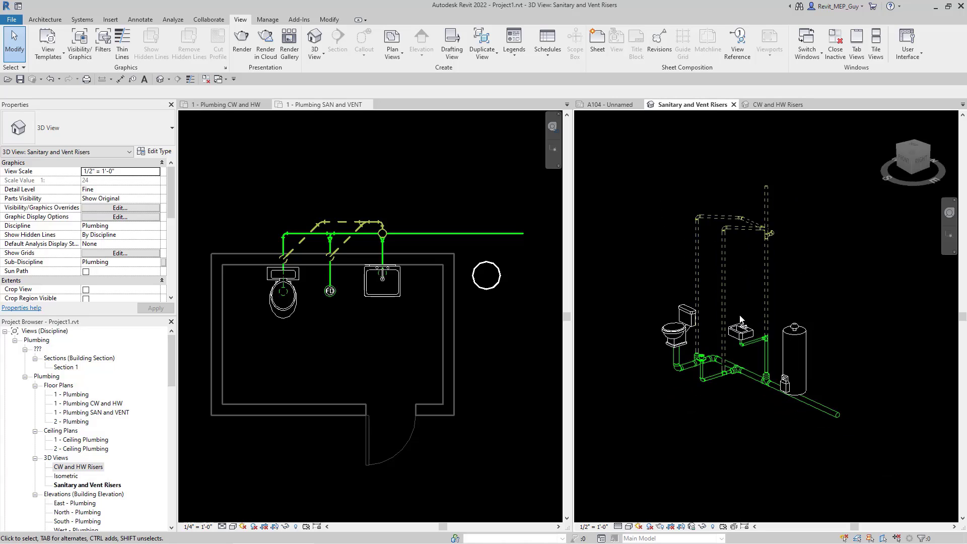
left_click(798, 341)
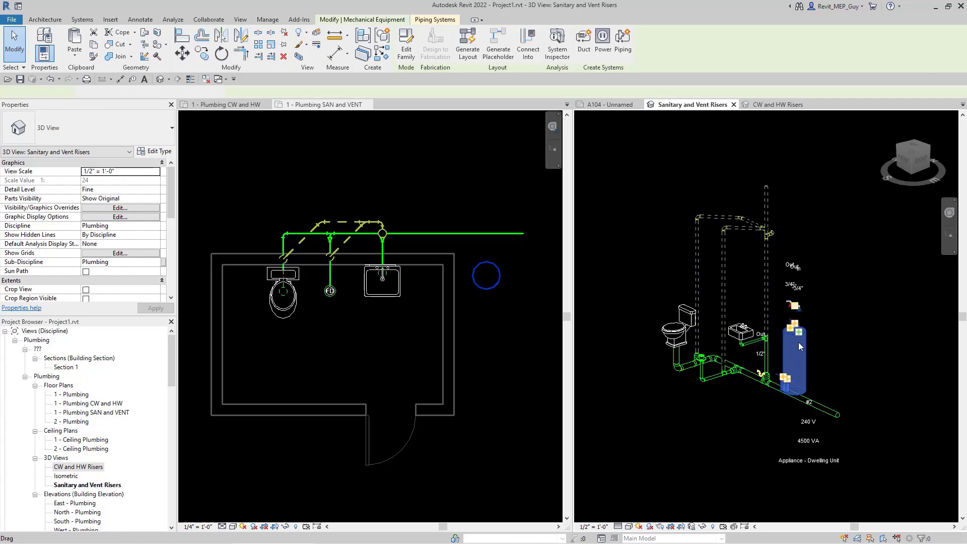
right_click(798, 342)
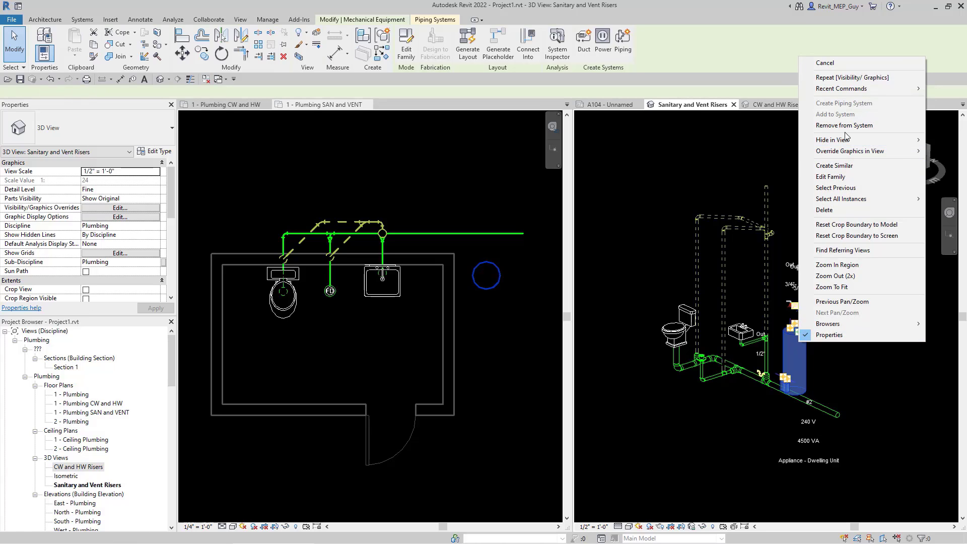
mouse_move(847, 142)
left_click(765, 151)
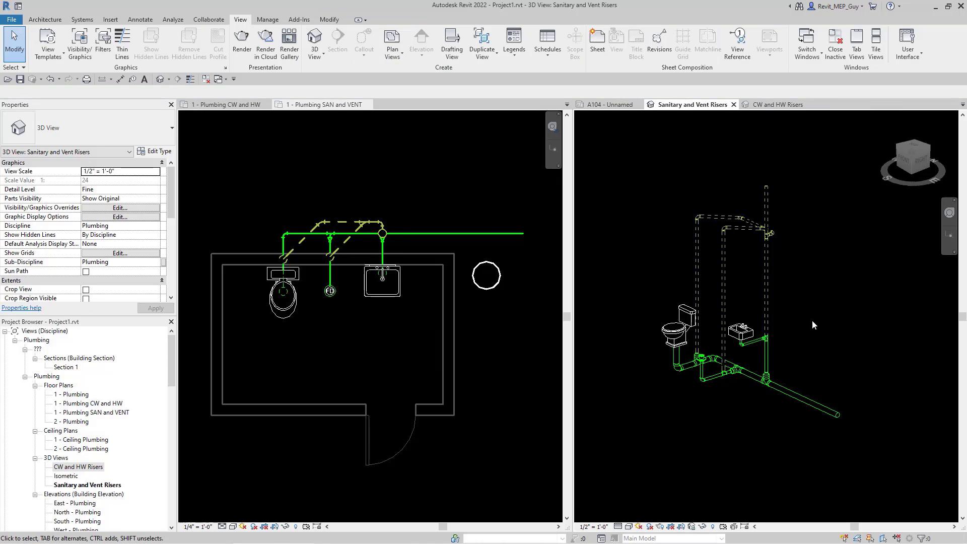
scroll(717, 311, "up", 3)
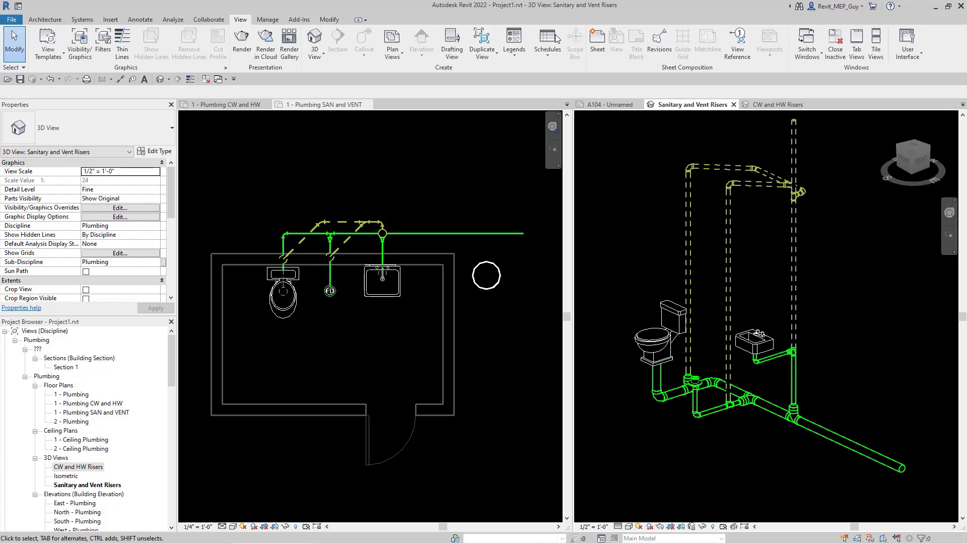
Place the CW and HW Risers view on sheet A104 above the CW and HW floor plan
left_click(610, 104)
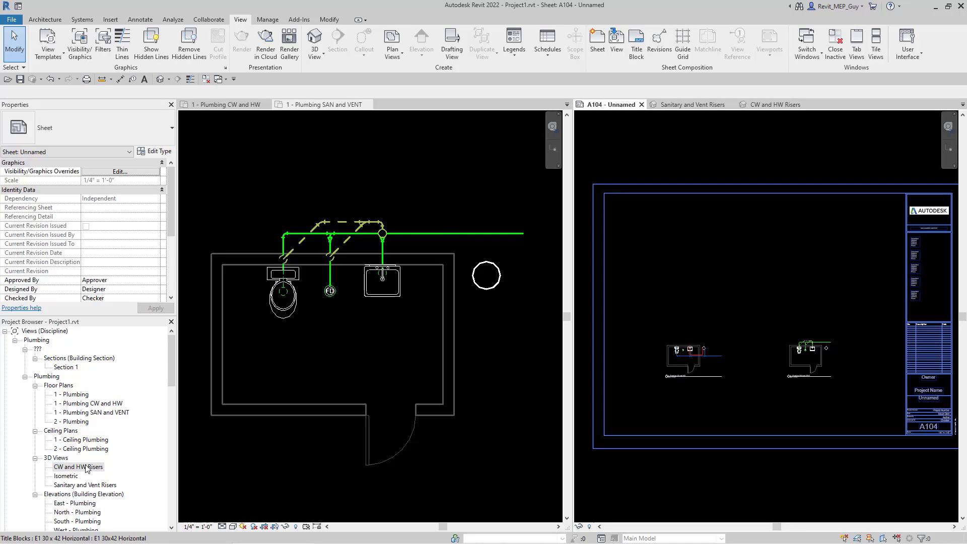
left_click_drag(87, 467, 617, 298)
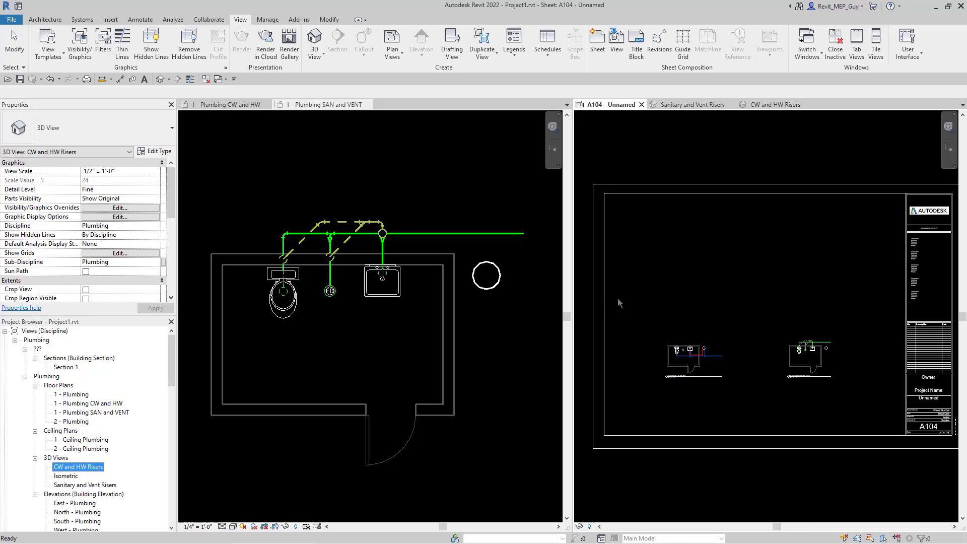
left_click(689, 284)
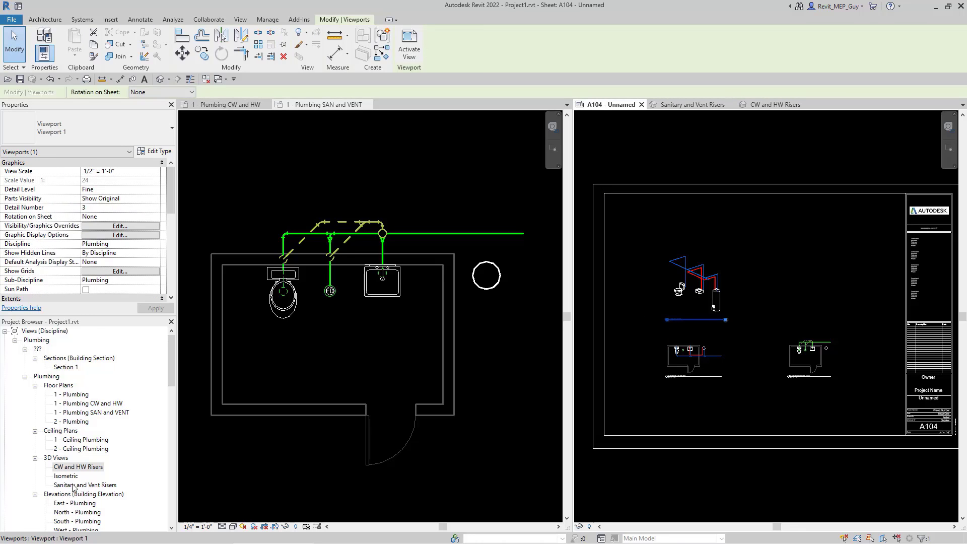
Place the Sanitary and Vent Risers view on sheet A104 above the SAN and VENT plan, level with the other riser view
left_click(76, 486)
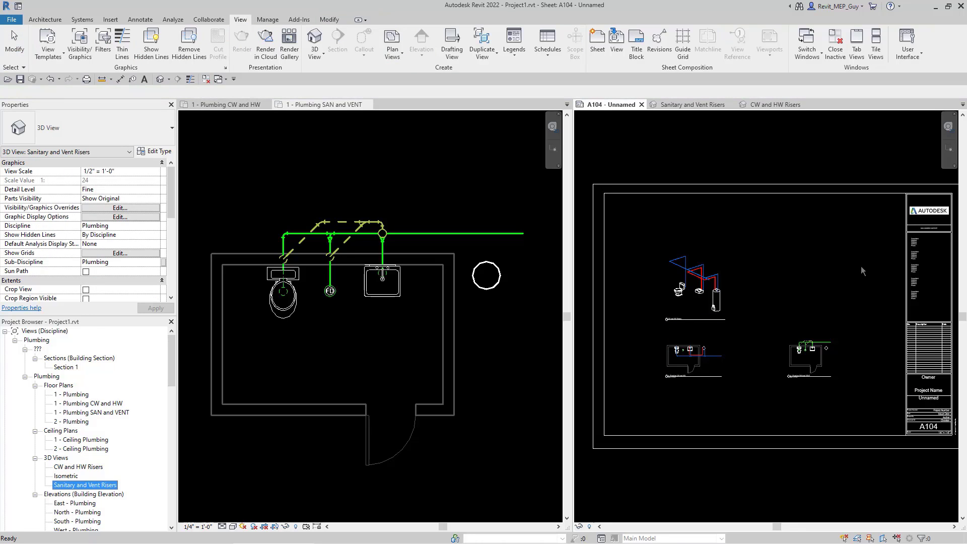
left_click_drag(818, 280, 822, 285)
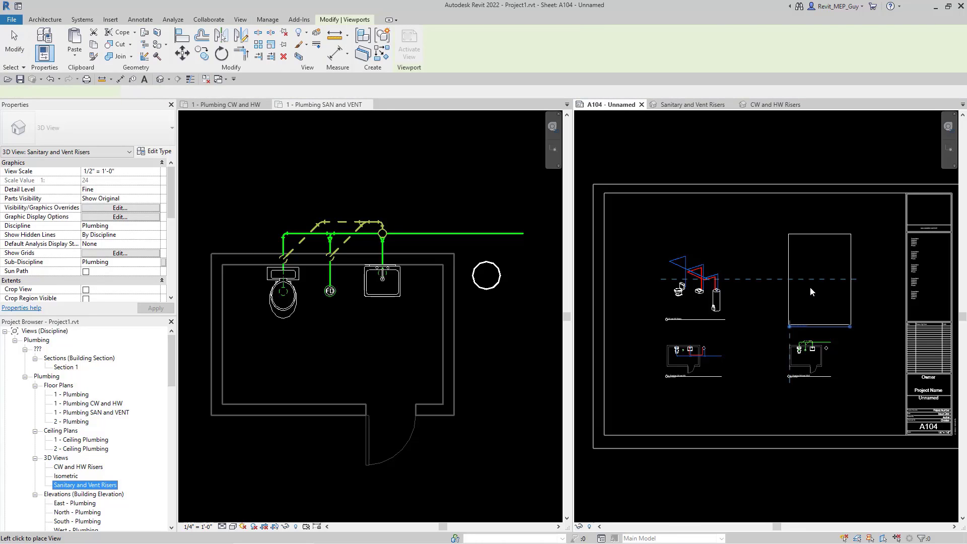
left_click(813, 279)
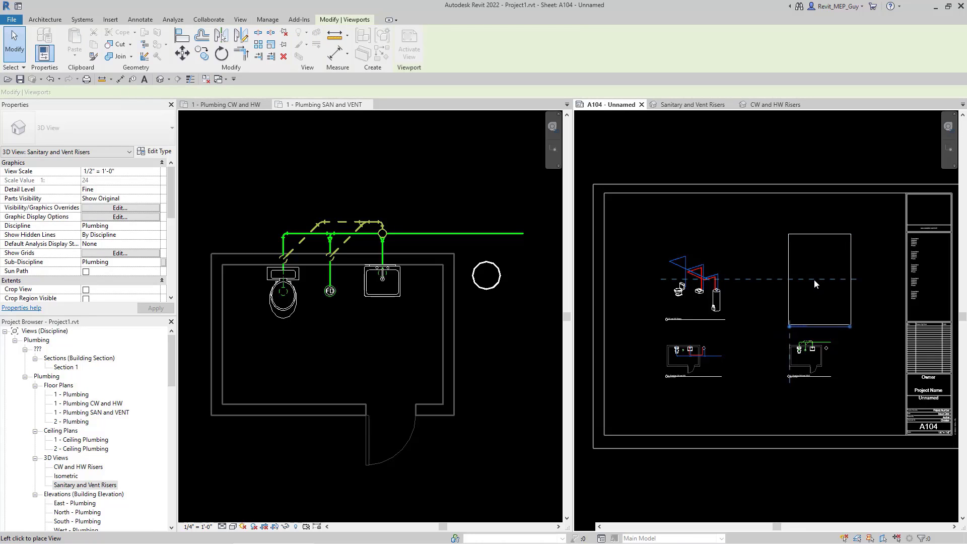
left_click(869, 319)
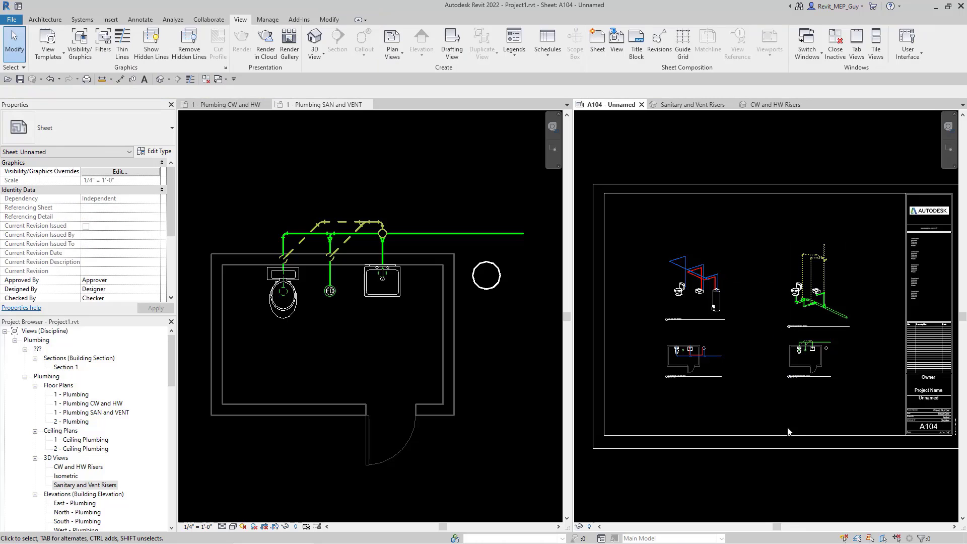
Activate the 1 - Plumbing CW and HW viewport on sheet A104 and set its view scale to 3/4" = 1'-0"
left_click(696, 356)
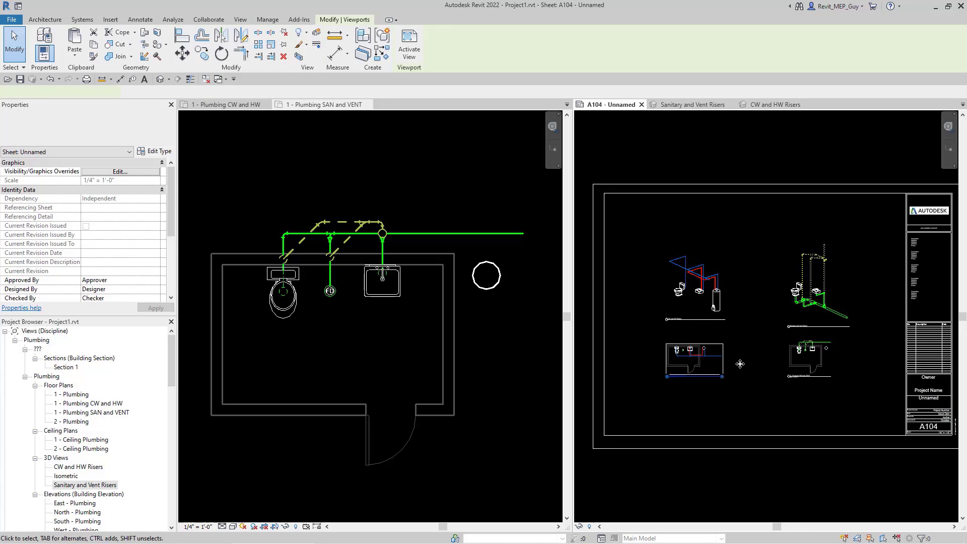
double_click(706, 356)
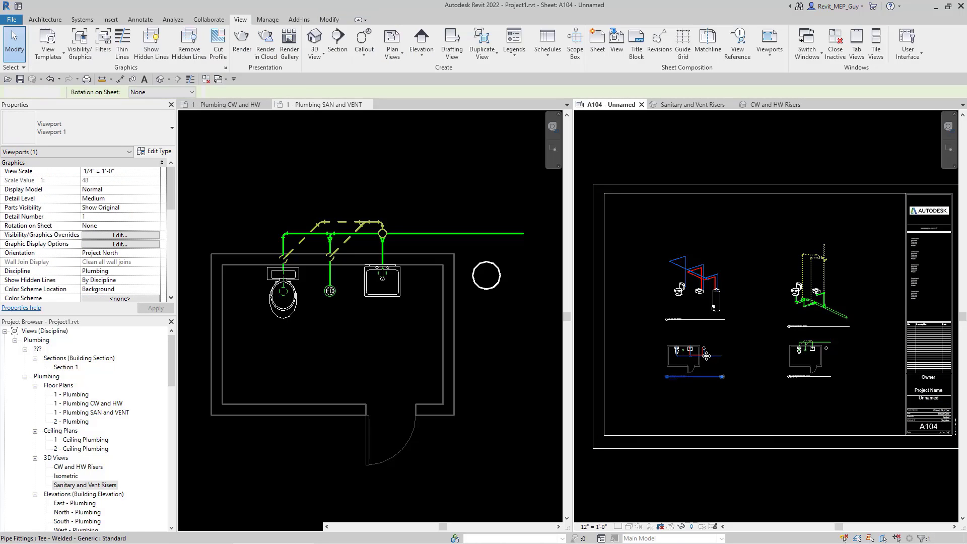
left_click(603, 525)
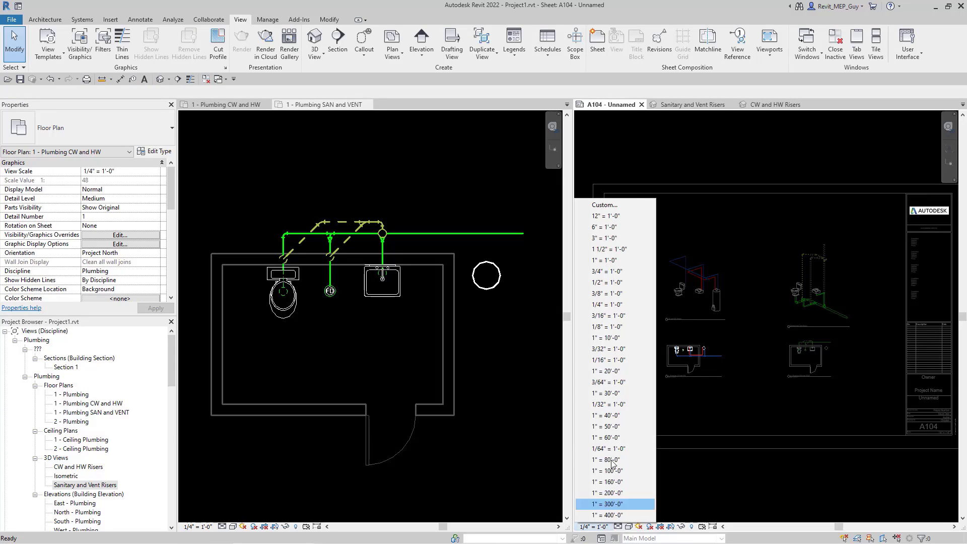
left_click(609, 281)
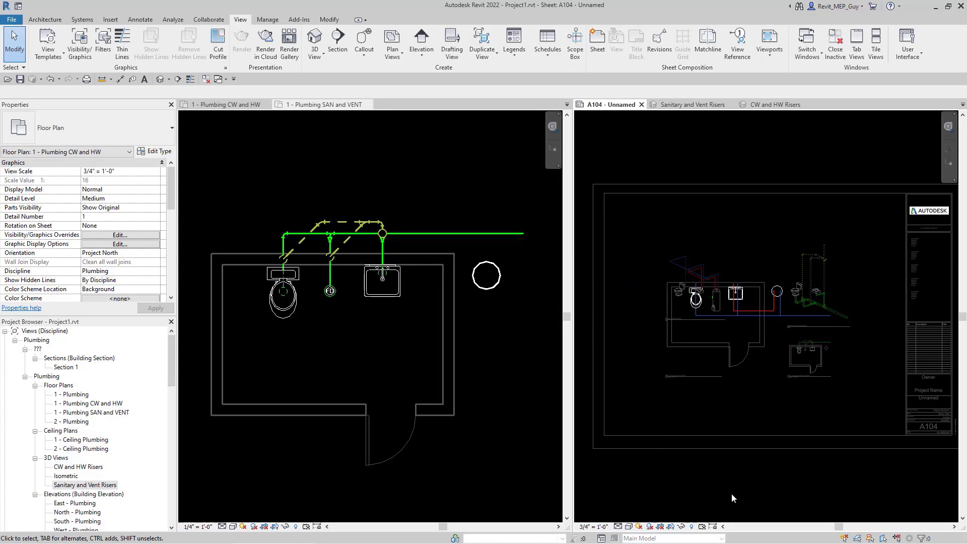
Deactivate the 1 - Plumbing CW and HW viewport and shift it down and to the left, clear of the riser and SAN and VENT views
scroll(693, 451, "down", 2)
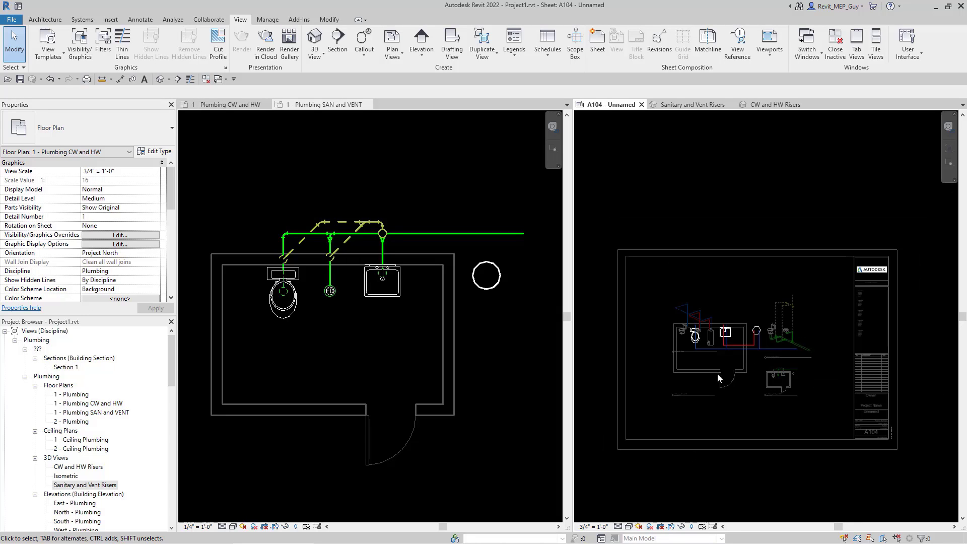
right_click(717, 384)
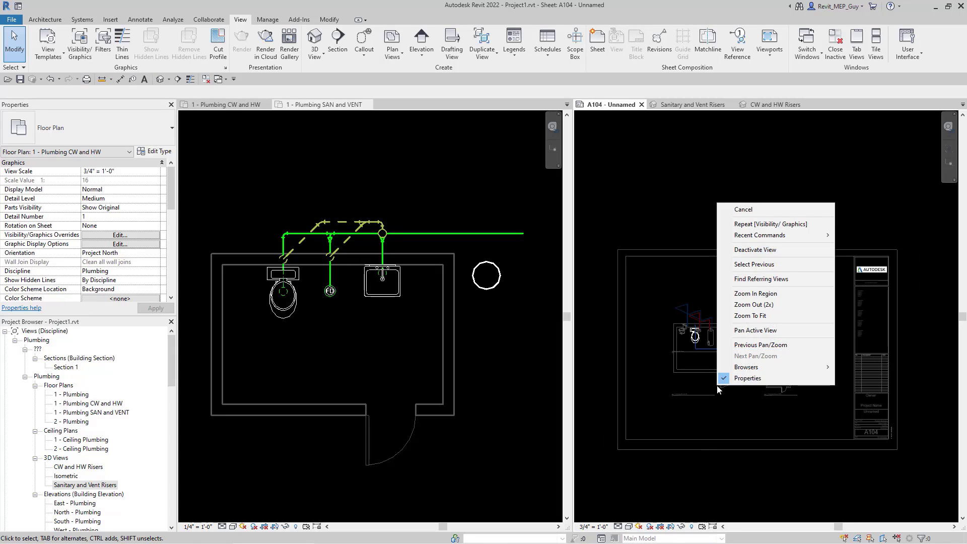
left_click(755, 249)
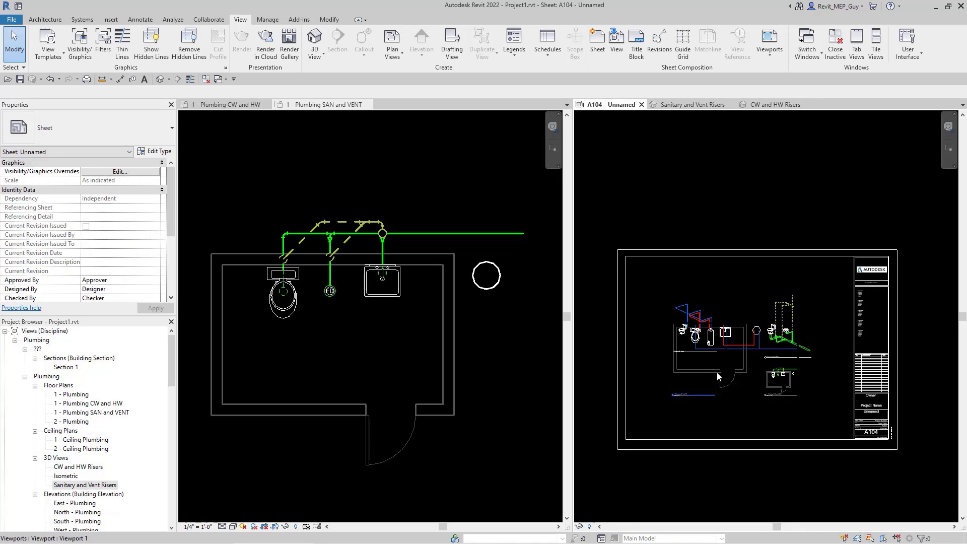
left_click(717, 373)
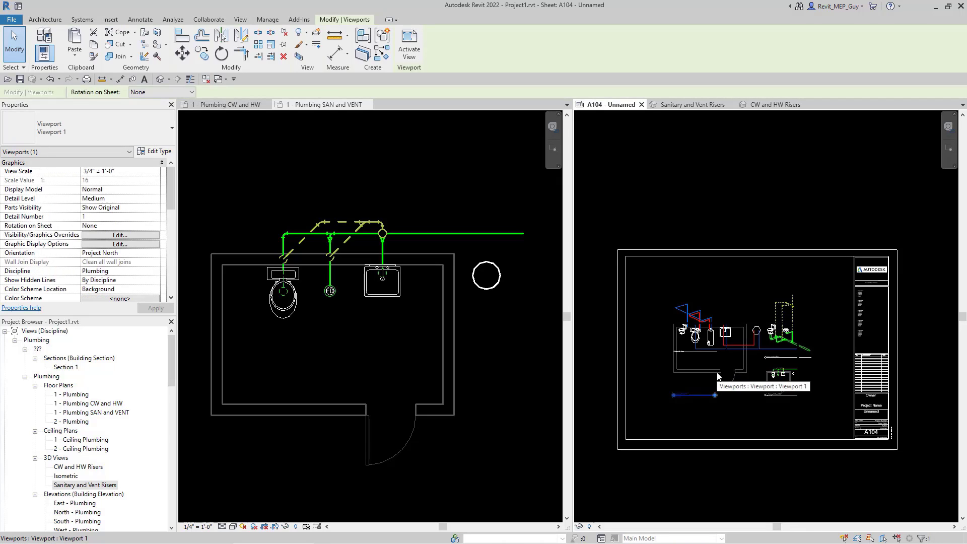
key("Down")
key("Down")
key("Down")
key("Down")
key("Down")
key("Down")
key("Down")
key("Down")
key("Down")
key("Down")
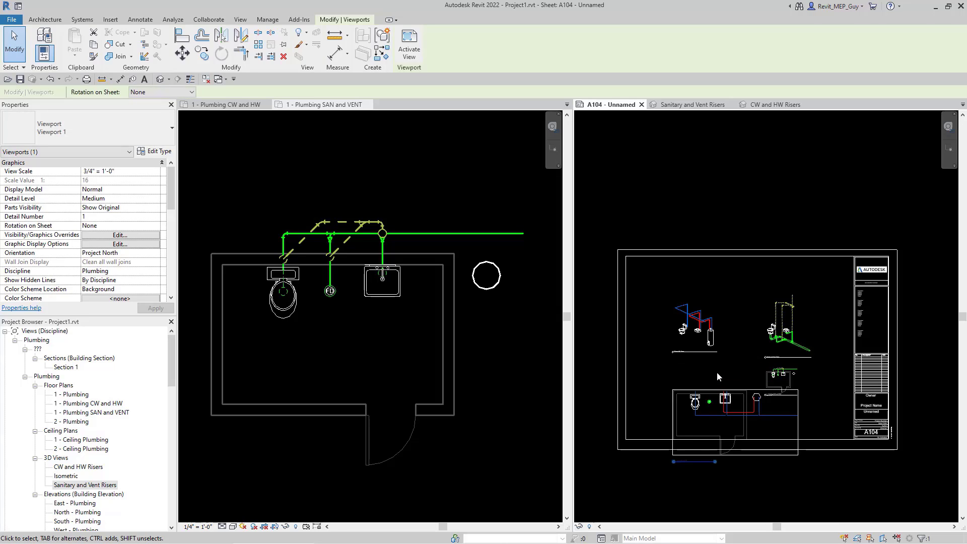
key("Left")
key("Left")
key("Left")
key("Left")
key("Left")
key("Left")
key("Left")
key("Left")
key("Left")
key("Left")
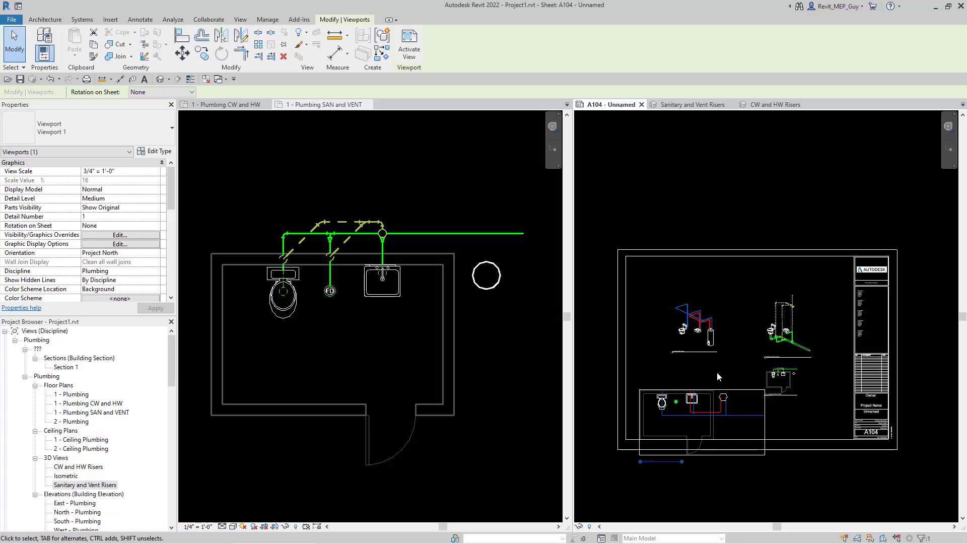
key("Up")
key("Up")
key("Up")
key("Up")
key("Up")
key("Up")
key("Up")
key("Up")
Activate the 1 - Plumbing SAN and VENT viewport on sheet A104 and set its view scale to 1/2" = 1'-0"
left_click(788, 380)
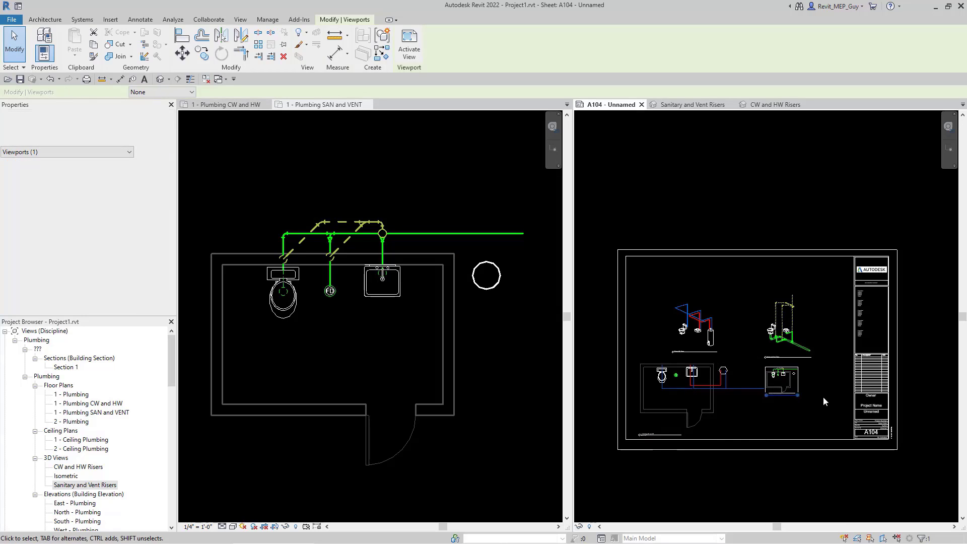
double_click(796, 389)
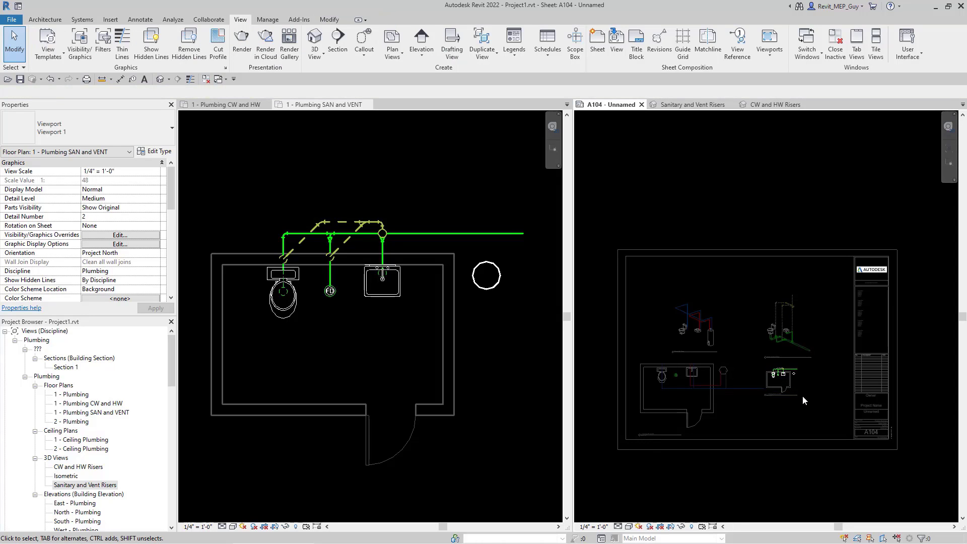
left_click(593, 526)
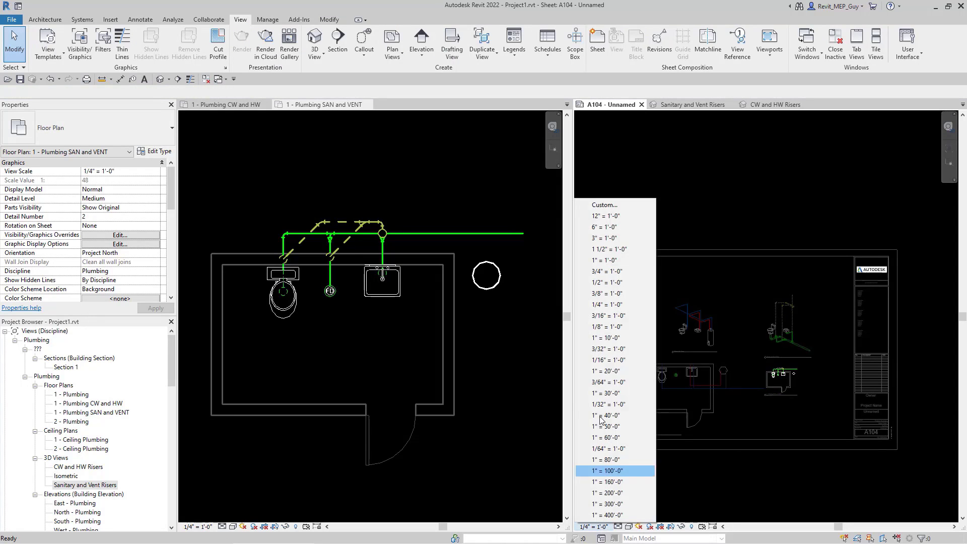
left_click(599, 283)
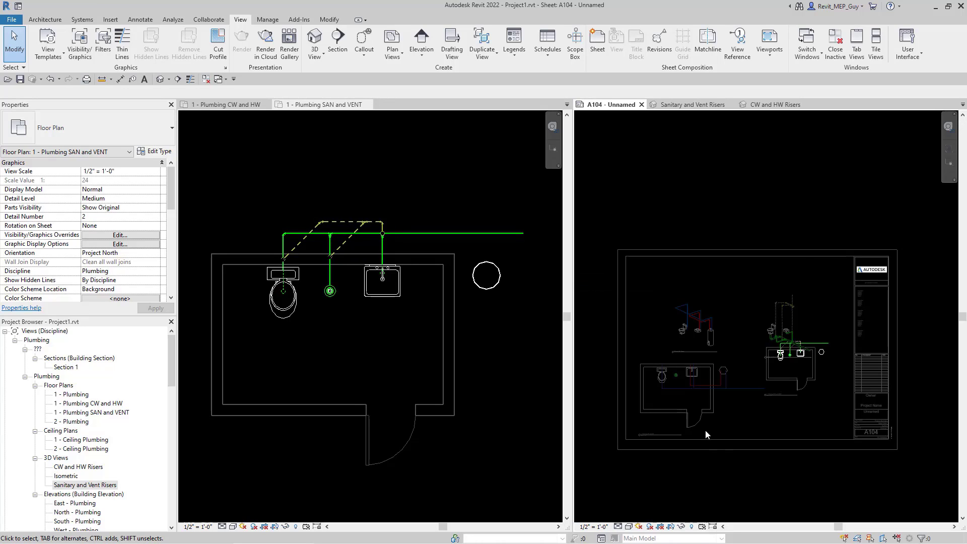
Set the 1 - Plumbing CW and HW viewport's view scale to 1/2" = 1'-0" and return to the sheet
double_click(694, 402)
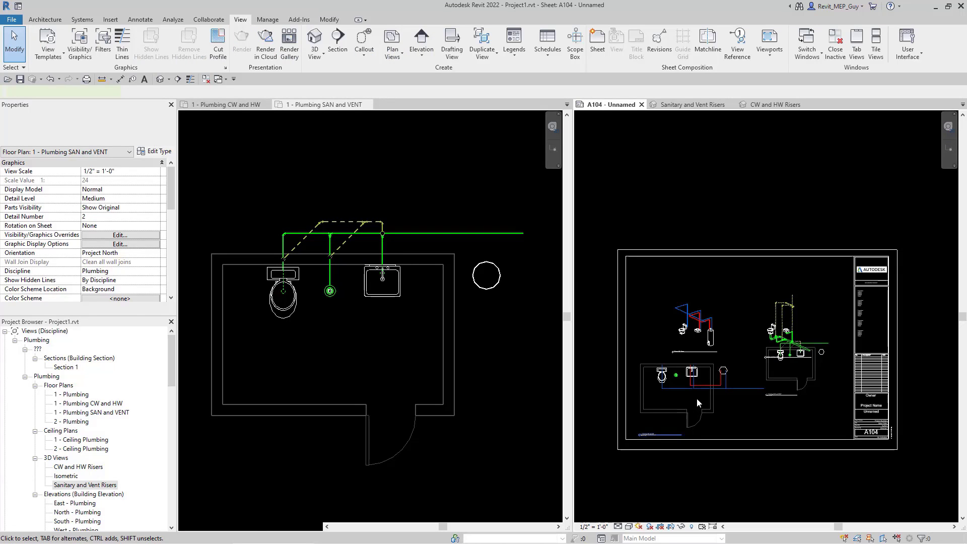
left_click(593, 527)
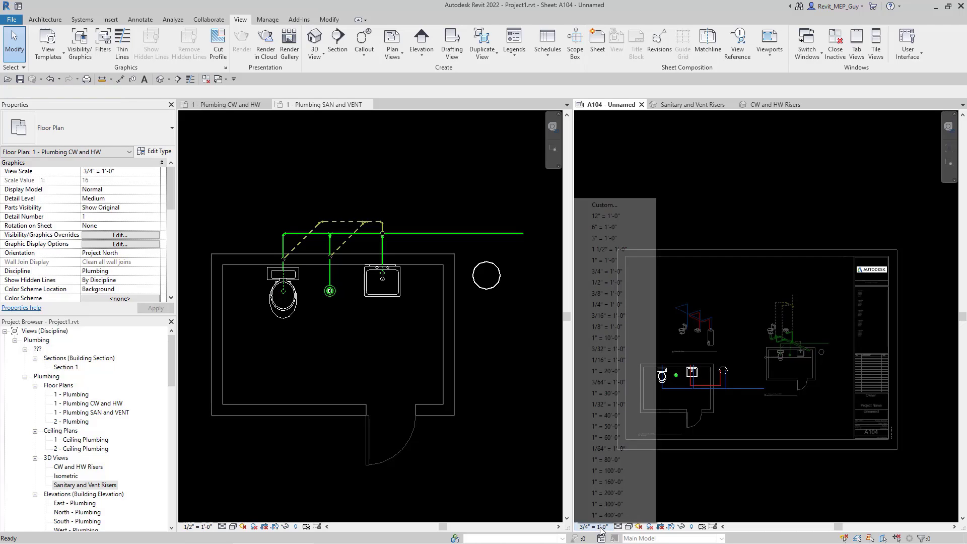
left_click(603, 282)
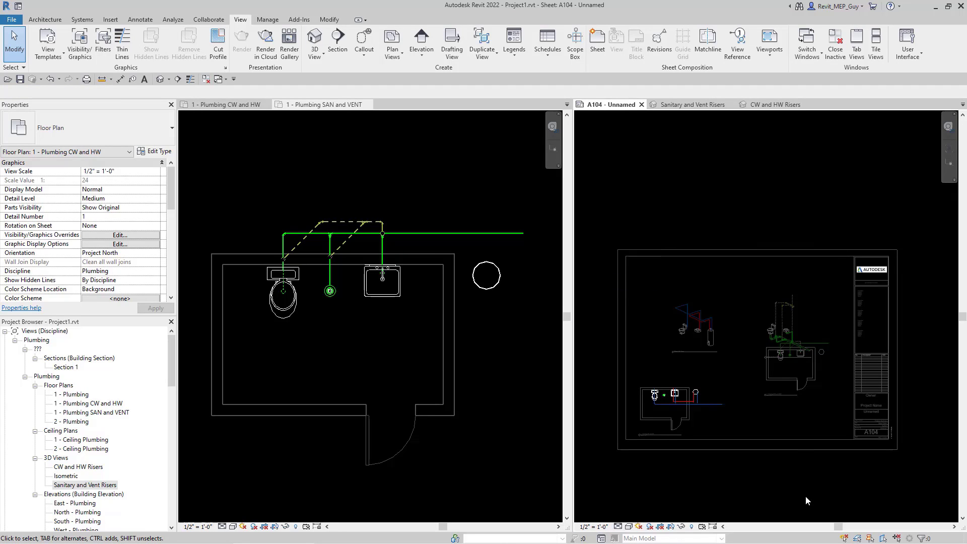
right_click(667, 410)
left_click(705, 275)
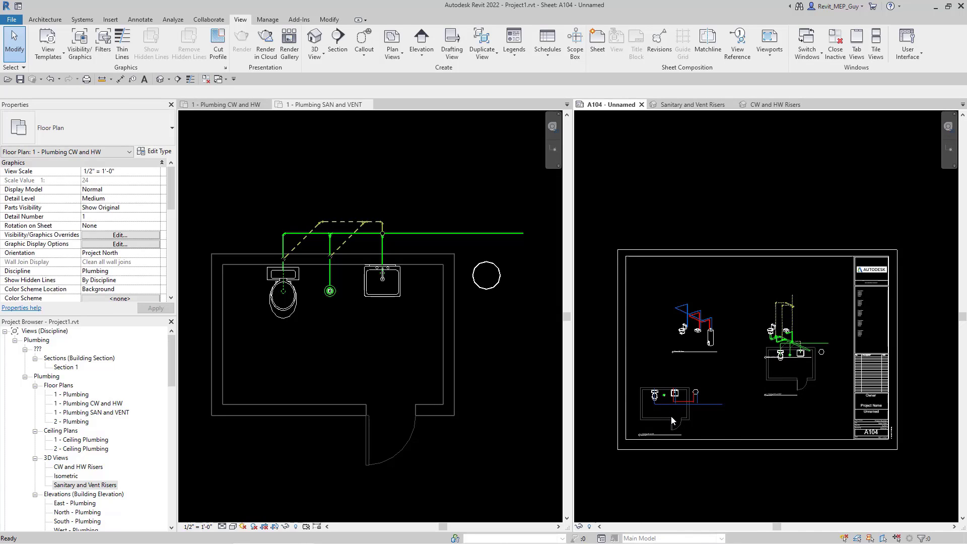
Move the 1 - Plumbing CW and HW viewport with its title directly beneath the CW and HW Risers view
left_click_drag(594, 352, 745, 485)
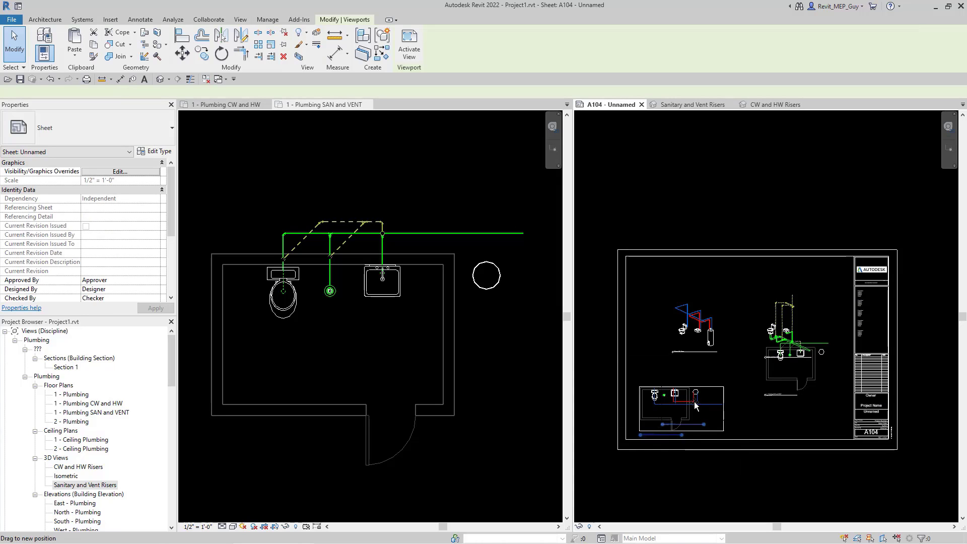
left_click_drag(695, 402, 728, 380)
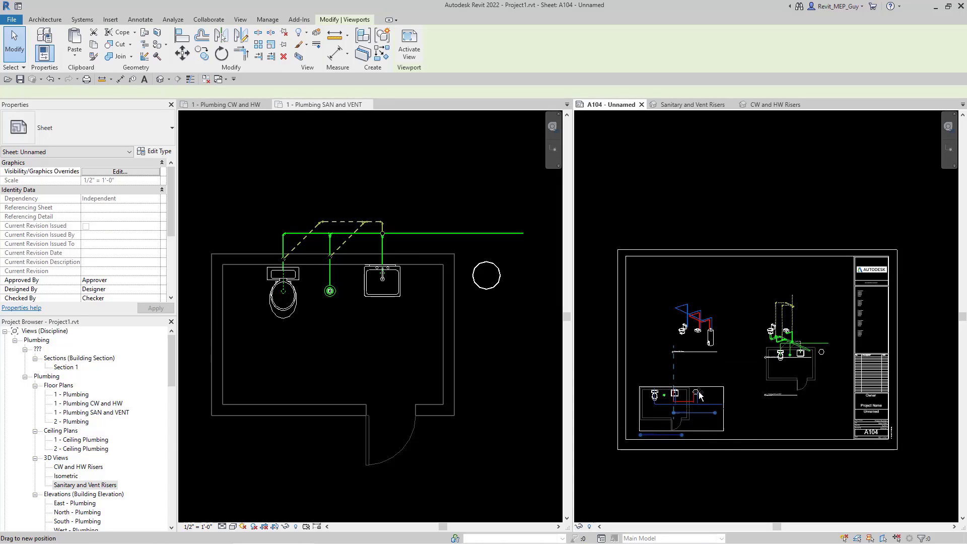
left_click(763, 491)
Move the SAN and VENT plan viewport down beneath the Sanitary and Vent Risers view, aligned level with the CW and HW plan
left_click_drag(741, 327, 851, 423)
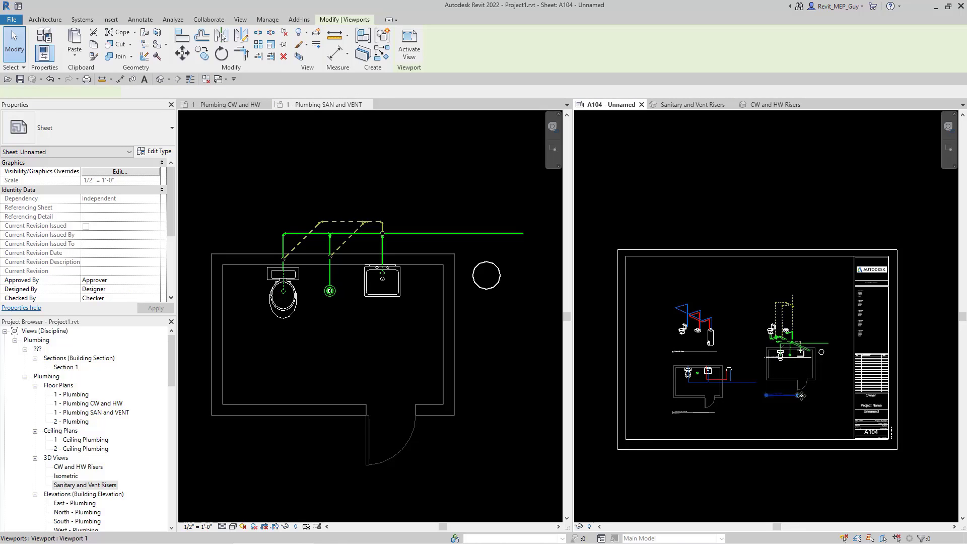
left_click_drag(801, 395, 799, 391)
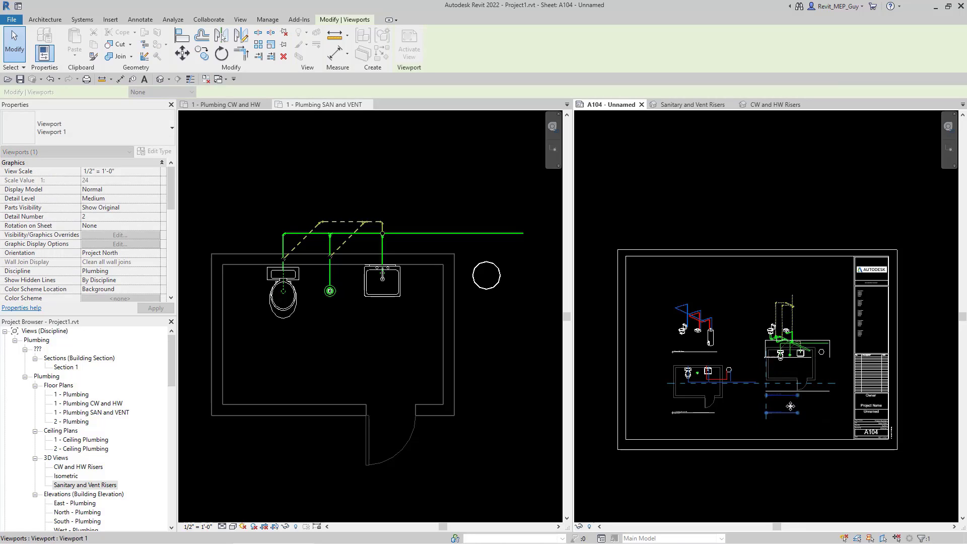
left_click(798, 431)
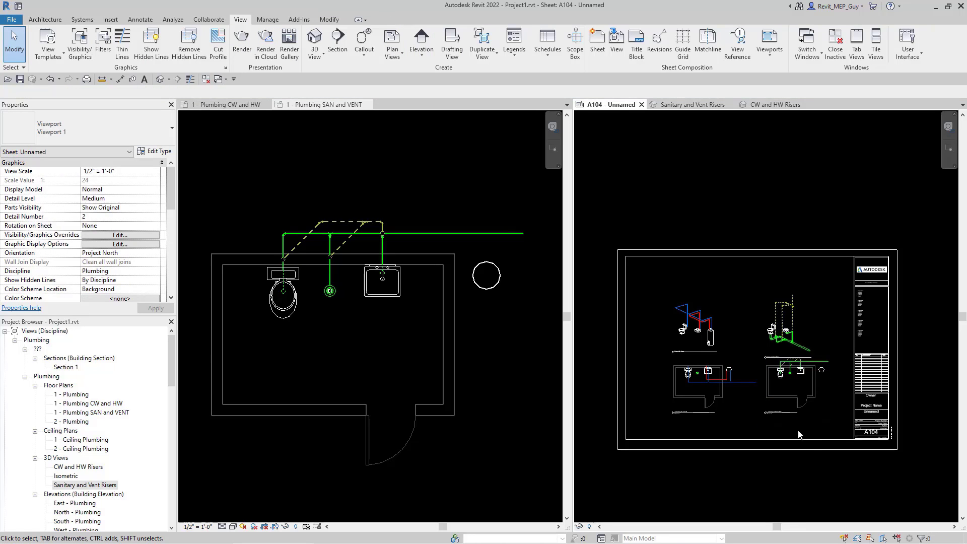
Nudge both riser viewports together slightly upward on the sheet to open a gap above the floor plans
left_click(780, 331)
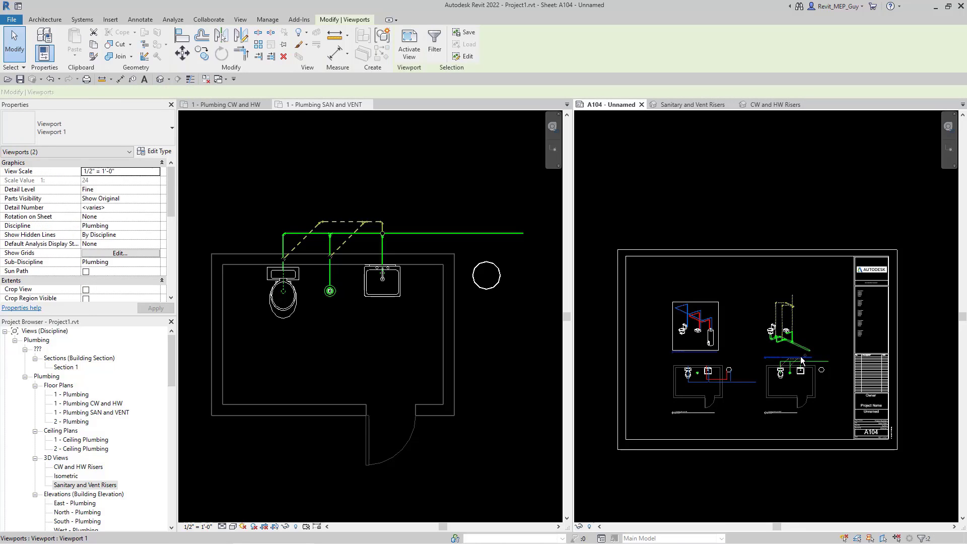
key("Up")
key("Up")
key("Up")
key("Up")
key("Up")
key("Down")
key("Down")
key("Down")
key("Down")
key("Down")
key("Down")
key("Down")
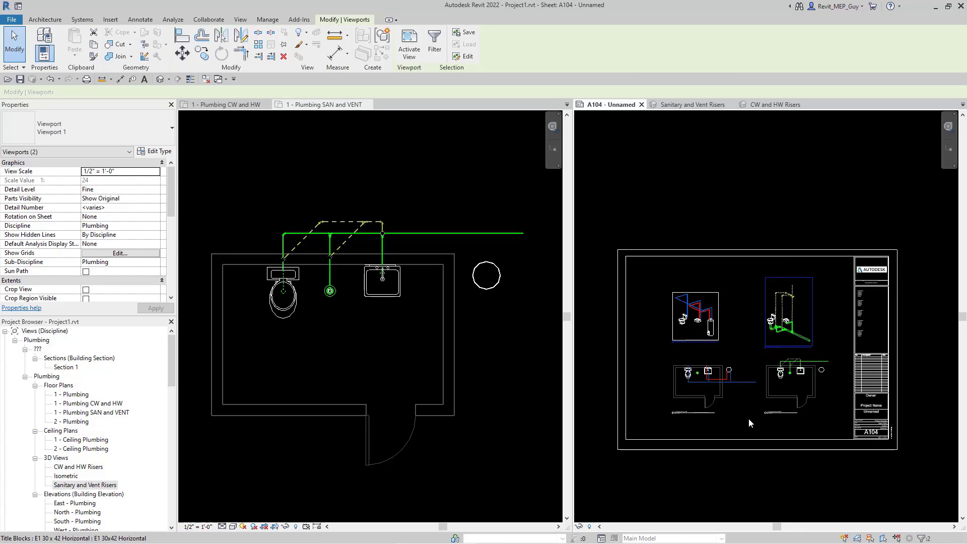
scroll(750, 416, "up", 3)
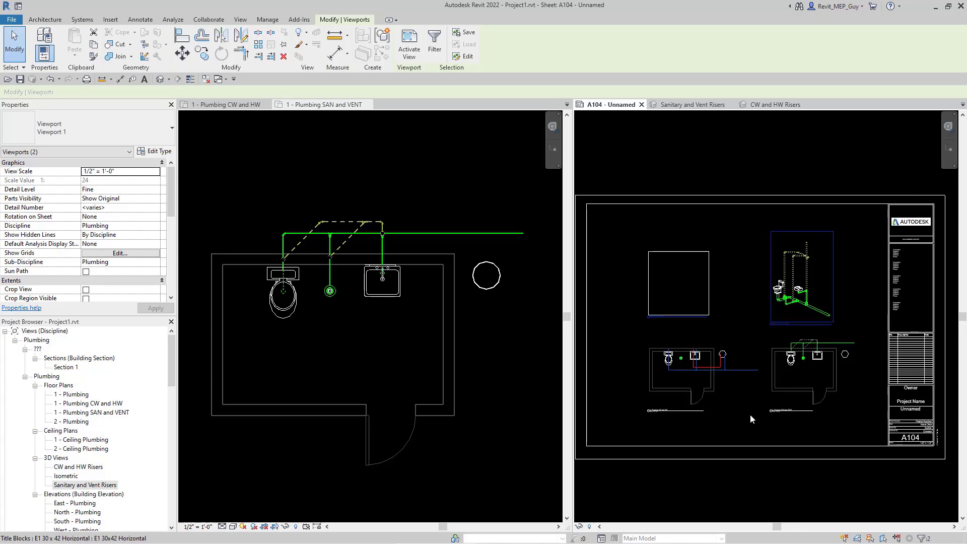
Close the two plumbing floor plan views and the other inactive views, keeping only sheet A104 open
left_click(325, 105)
left_click(267, 105)
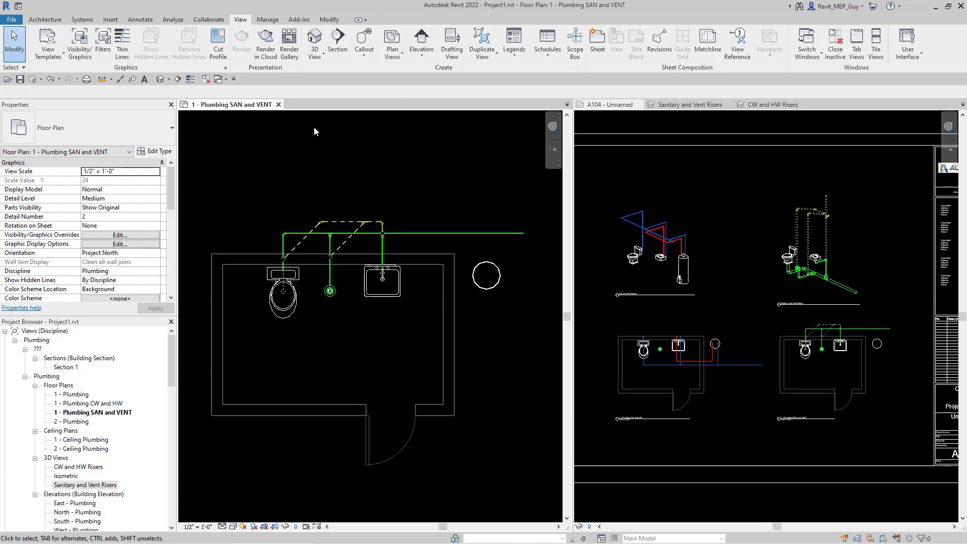
left_click(279, 105)
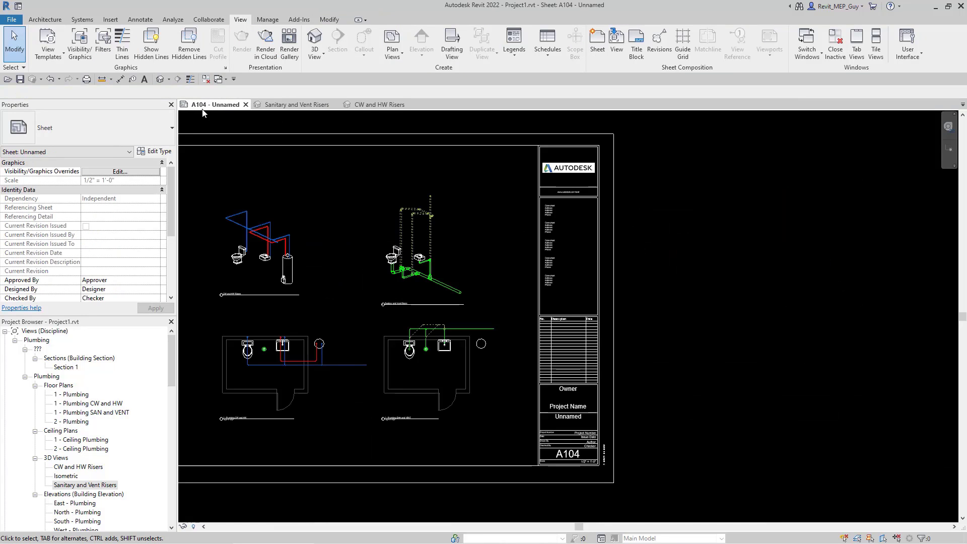
left_click(206, 80)
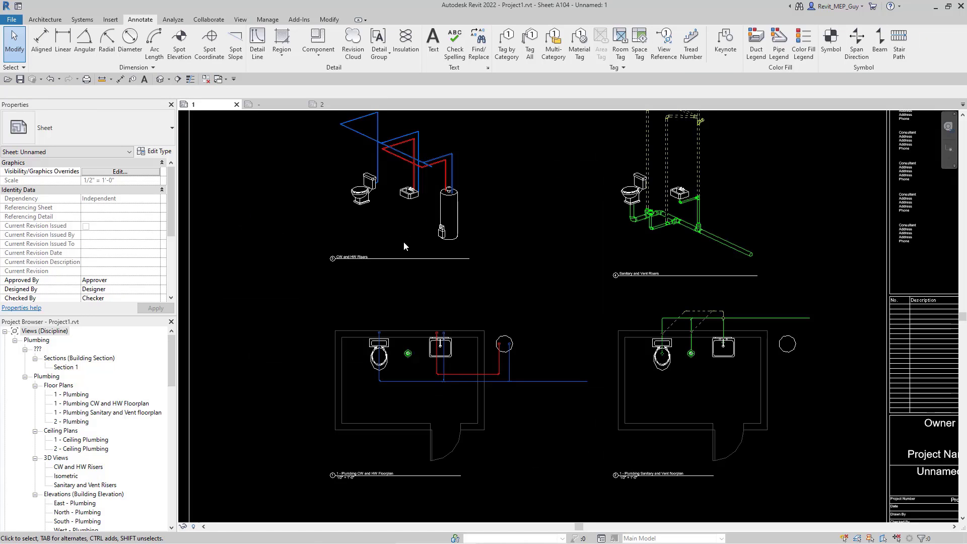
Retitle the CW and HW Risers viewport on the sheet as "CW and HW Risers Diagrams"
scroll(371, 229, "up", 5)
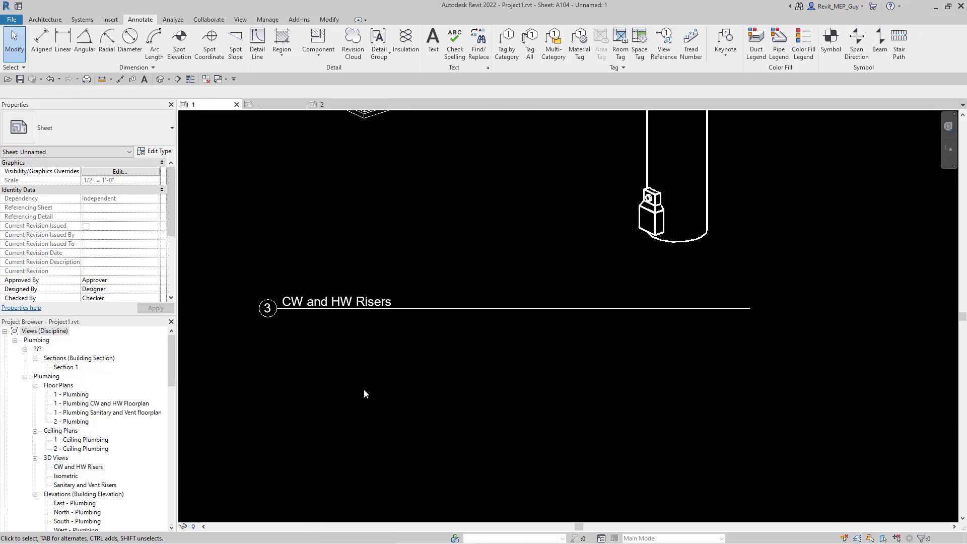
left_click(403, 336)
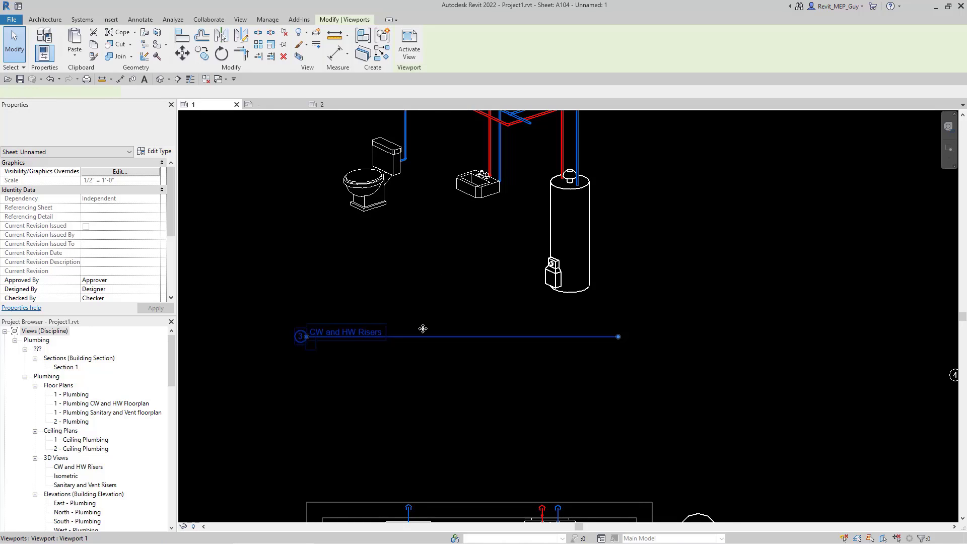
left_click(368, 335)
left_click(381, 335)
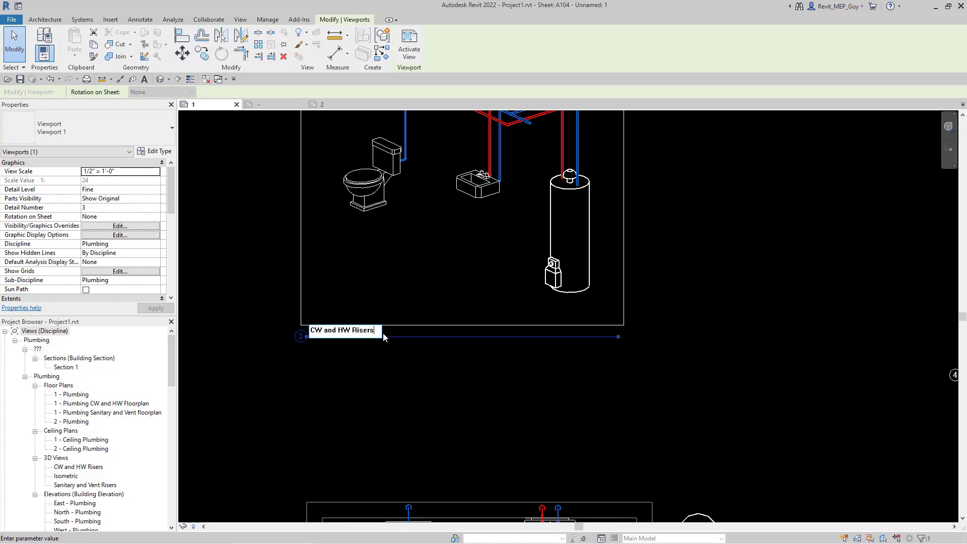
type("Diagrams")
key("Return")
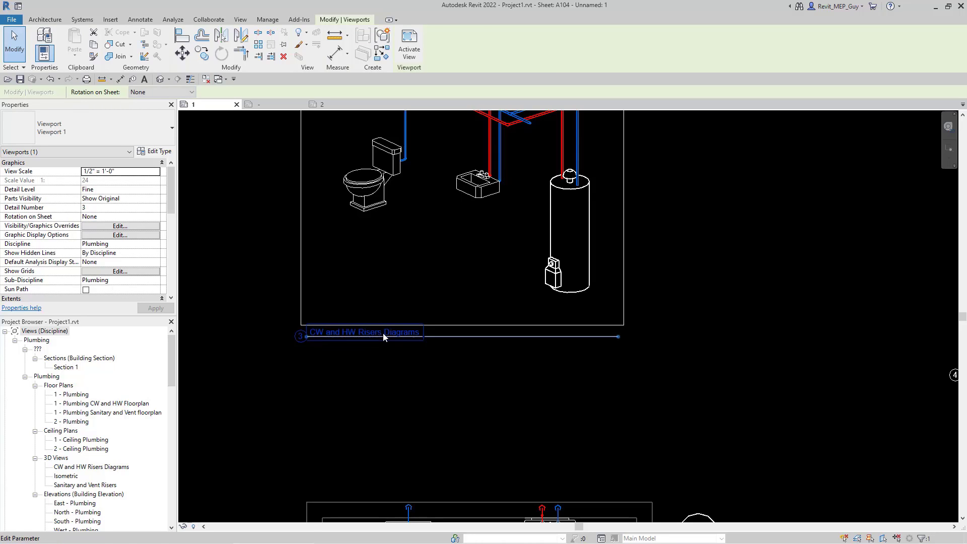
left_click(559, 399)
scroll(557, 403, "down", 5)
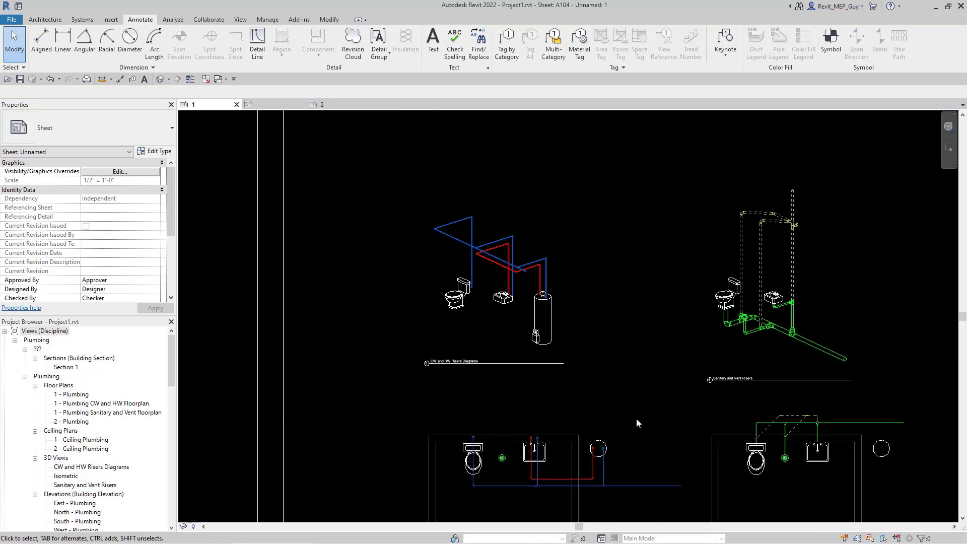
Create a new Generic Annotations family and draw a horizontal line about 3/64" long above the reference plane intersection
middle_click_drag(636, 418, 583, 350)
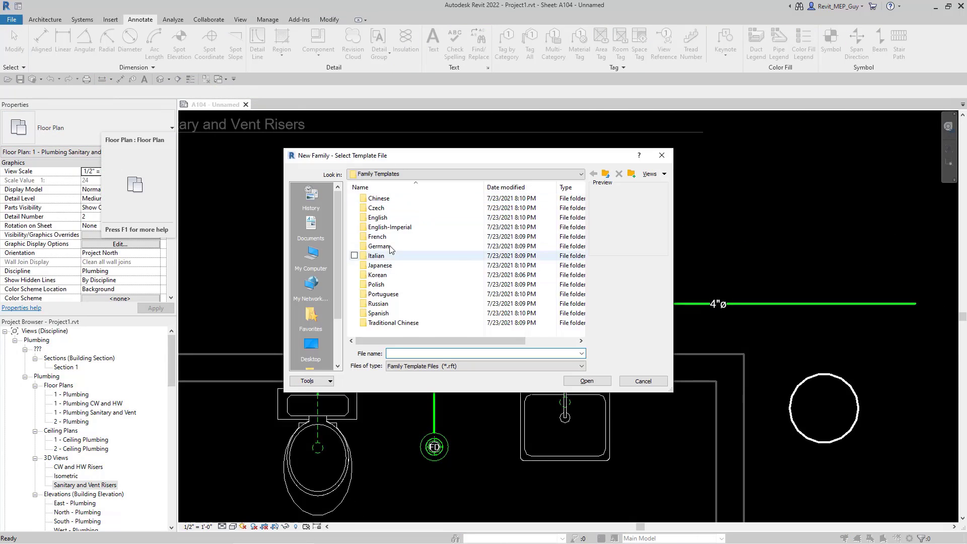
left_click(628, 389)
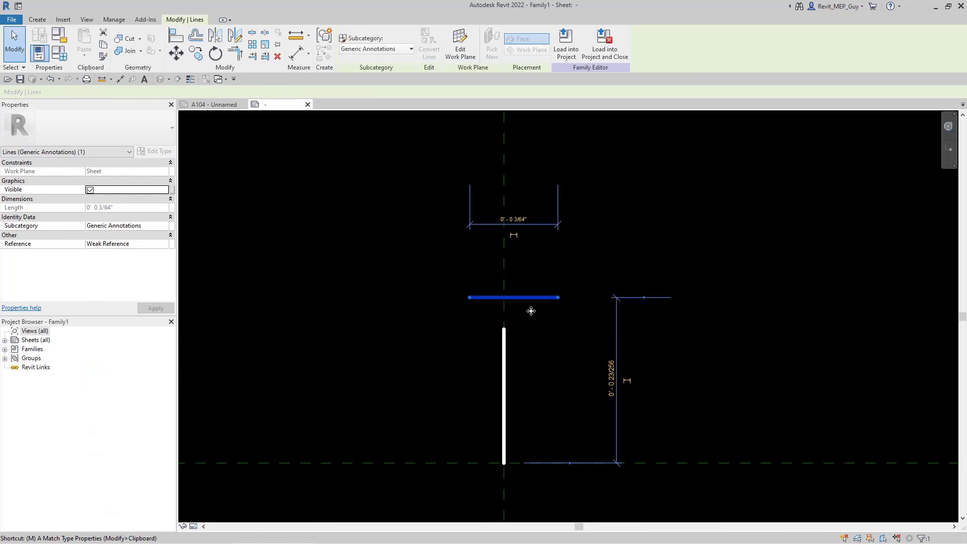
left_click(514, 297)
left_click(504, 328)
scroll(540, 373, "down", 3)
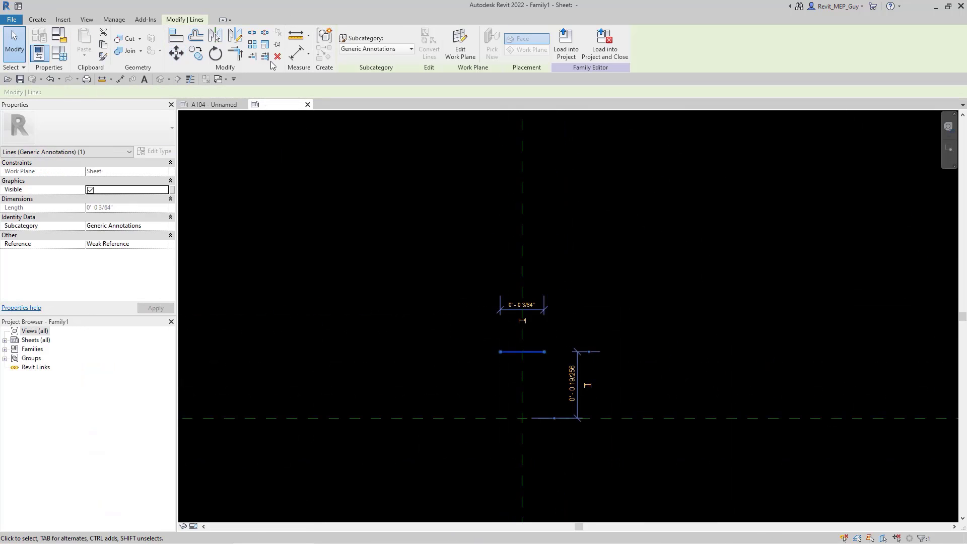
Try to radially array the short line about the intersection of the reference planes, entering 10 in the array options
key("a")
key("r")
left_click_drag(523, 352, 521, 418)
left_click(522, 220)
left_click_drag(190, 92, 129, 93)
type("10")
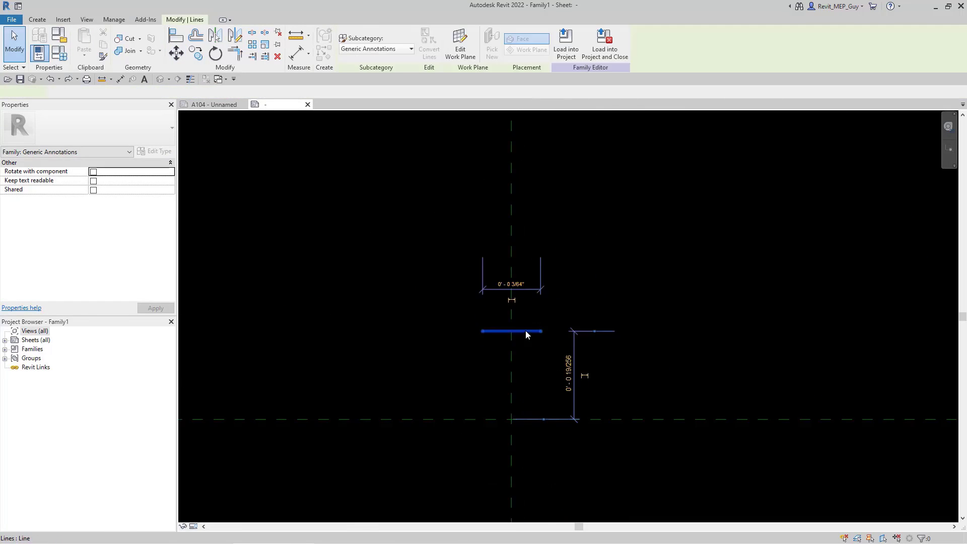
key("a")
key("r")
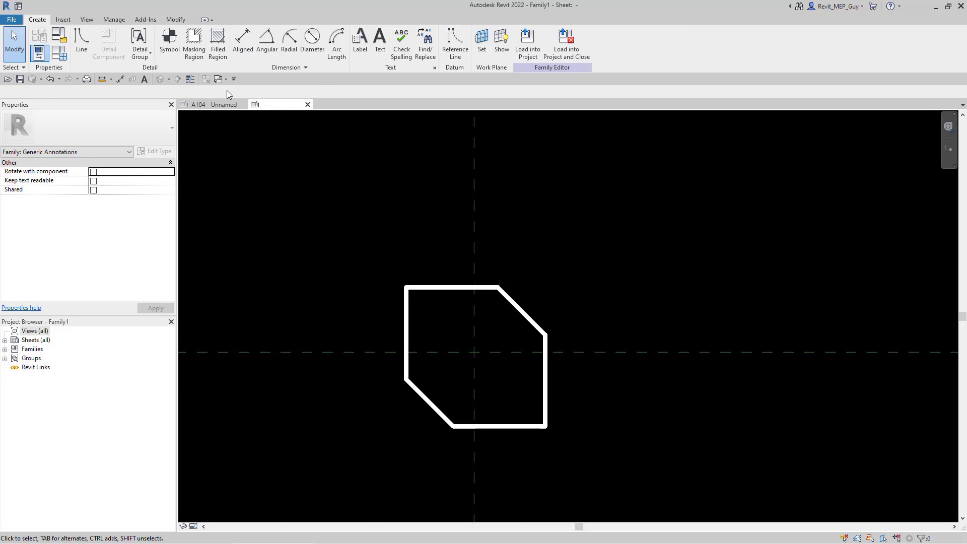
Place the Family1 note symbol beside the water heater in the CW and HW plan with a leader pointing to the heater
left_click(615, 284)
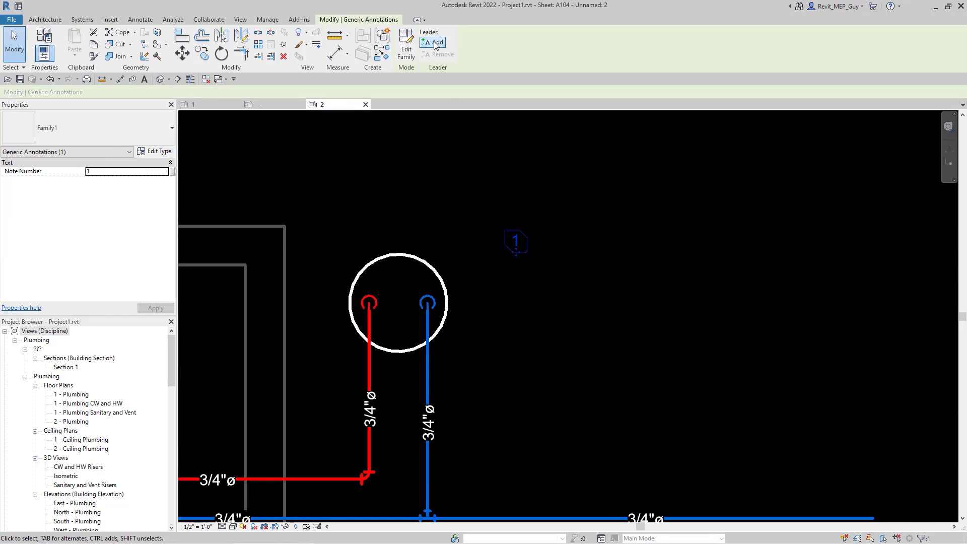
left_click(436, 43)
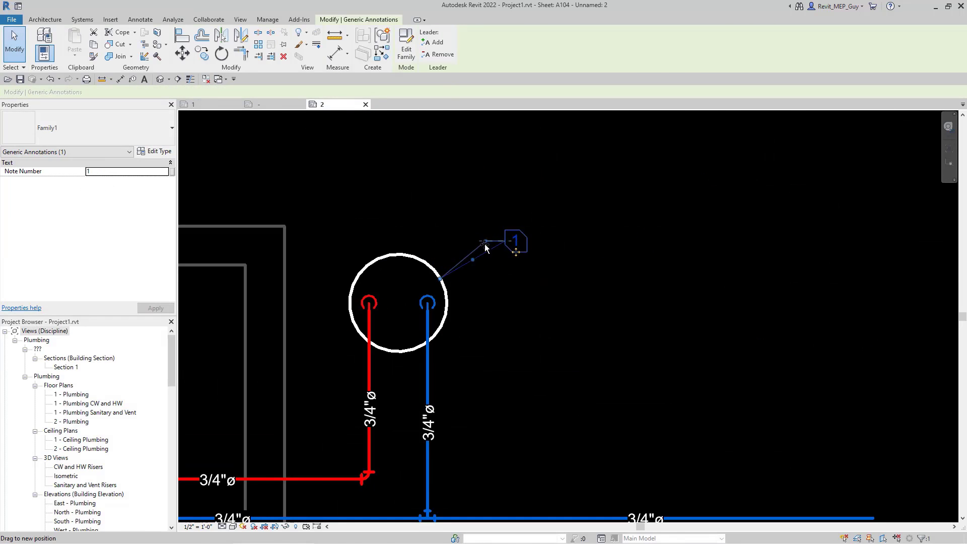